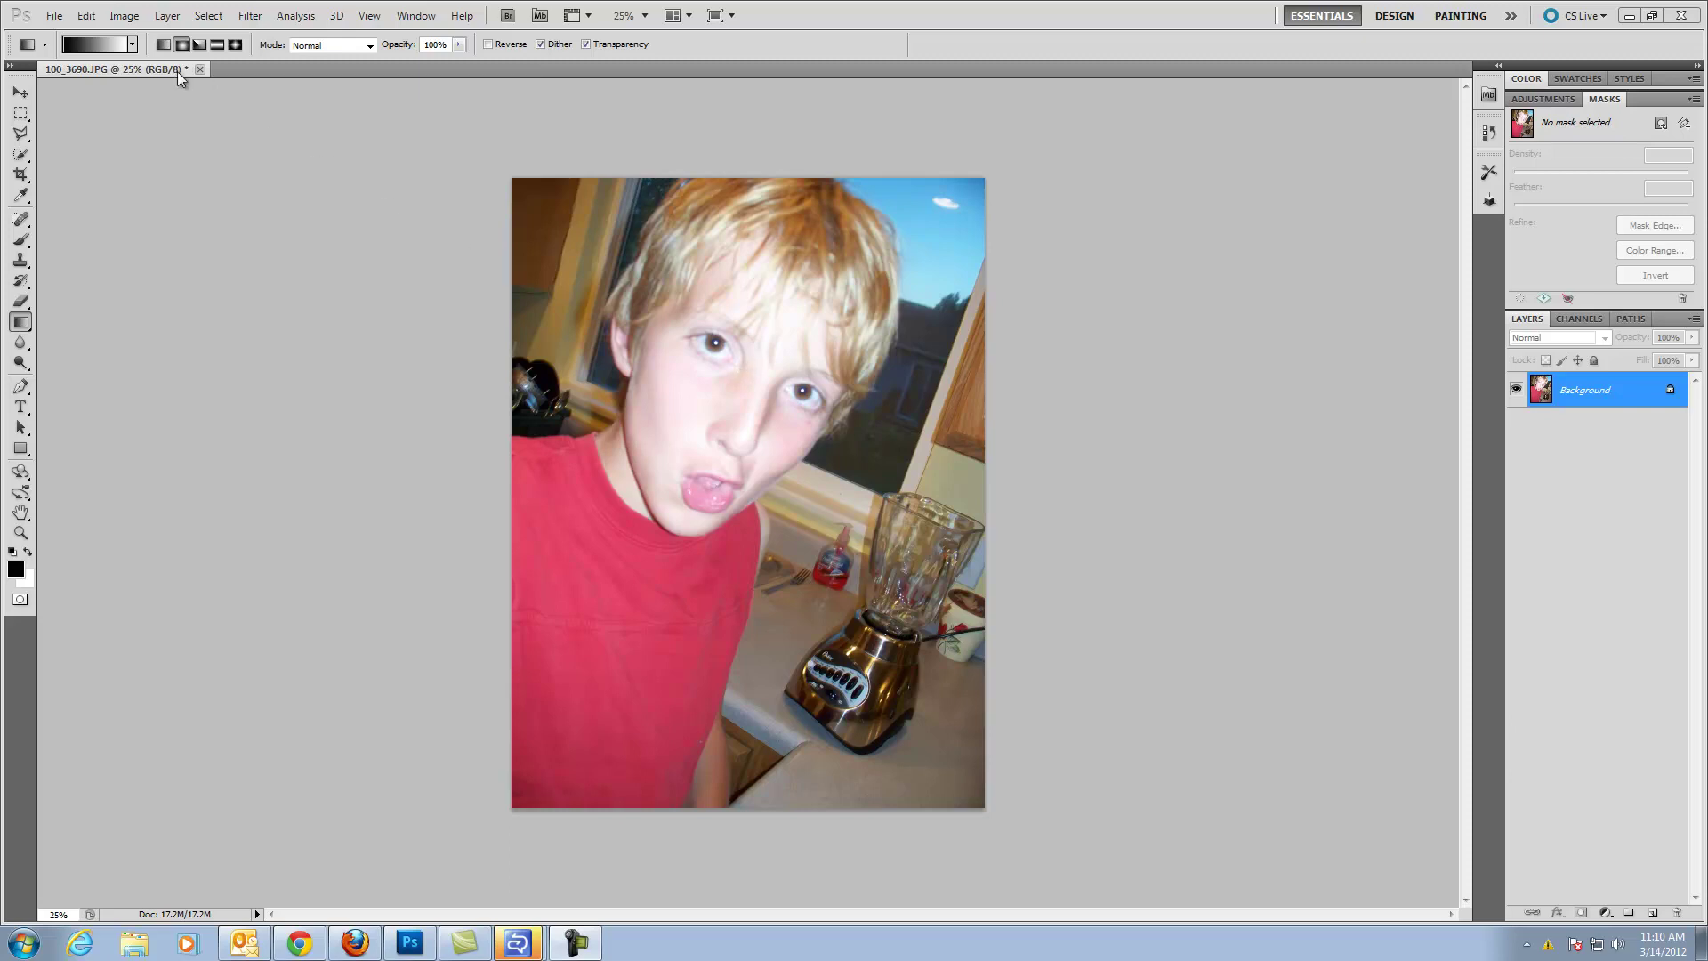
# Step: Duplicate the Background layer into Layer 1 and hide the original Background layer
pyautogui.click(124, 16)
pyautogui.moveTo(175, 62)
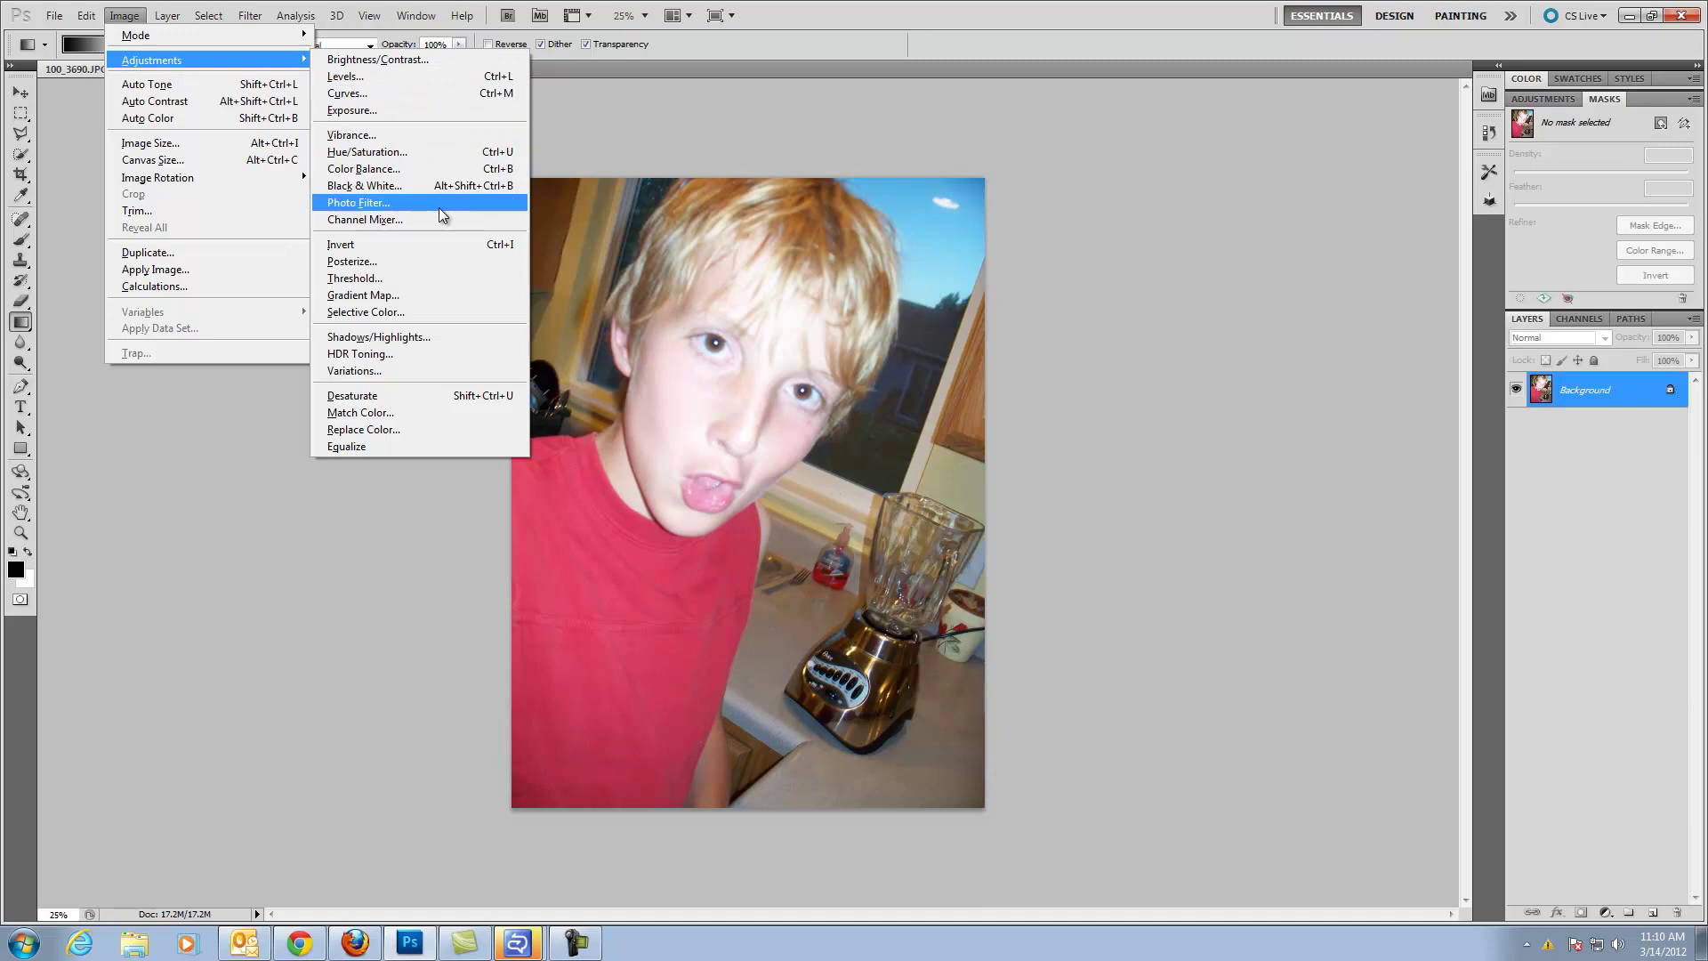
pyautogui.click(843, 33)
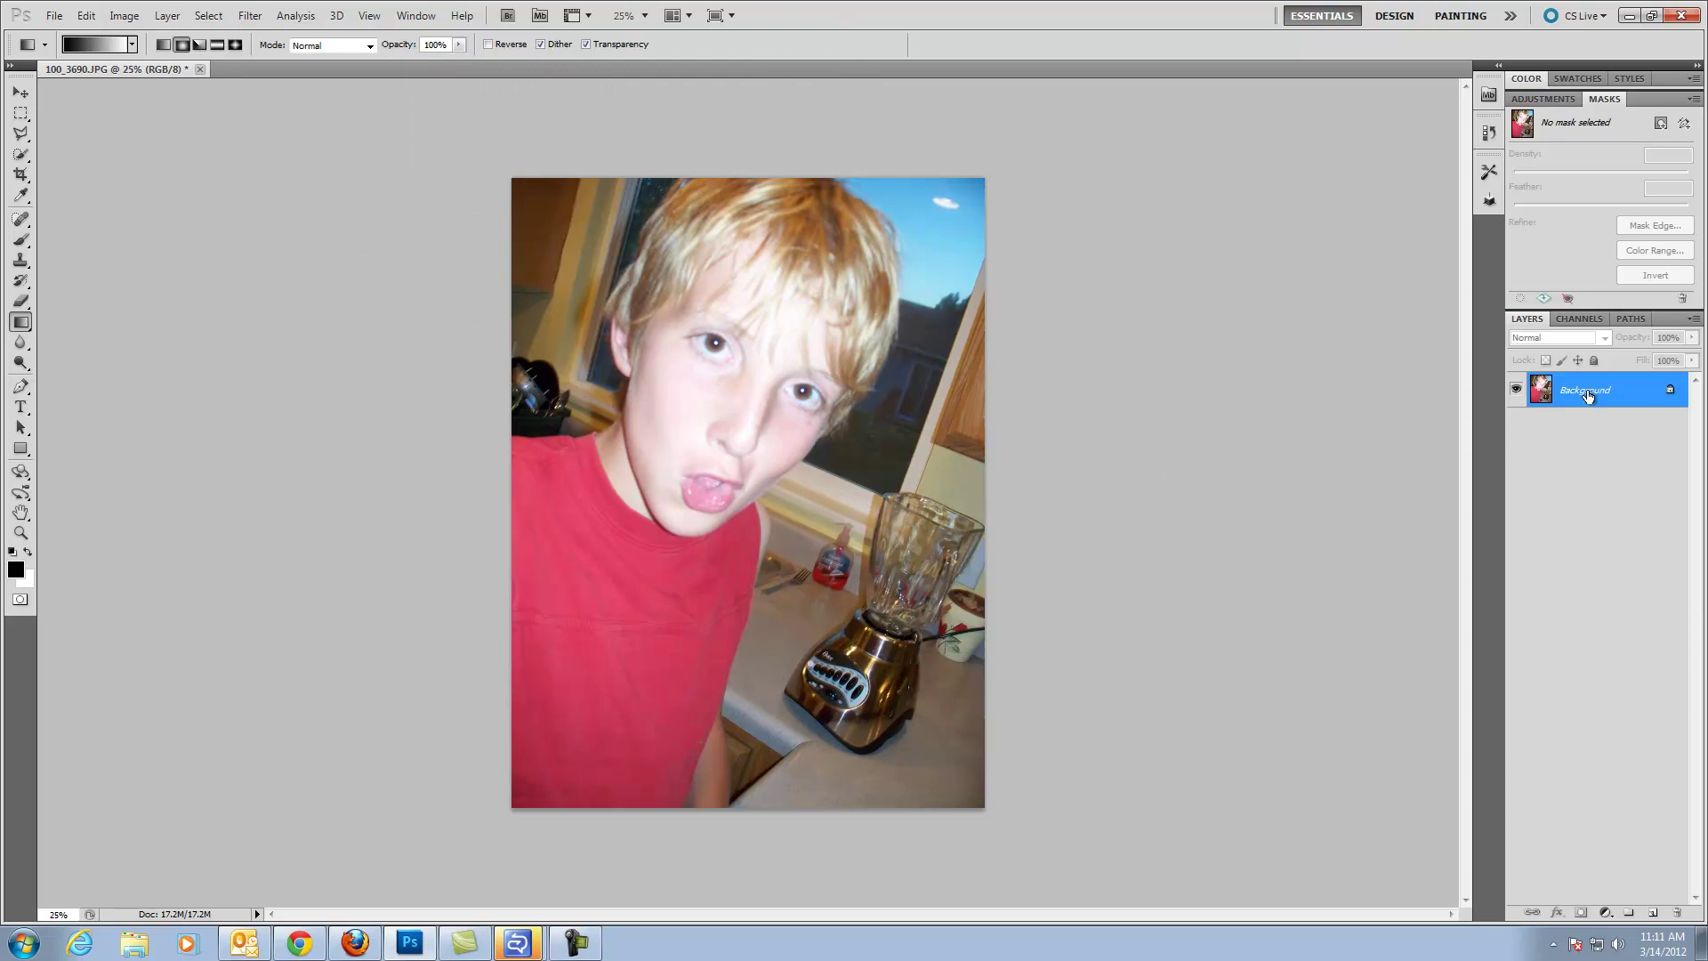
pyautogui.hotkey('ctrl', 'j')
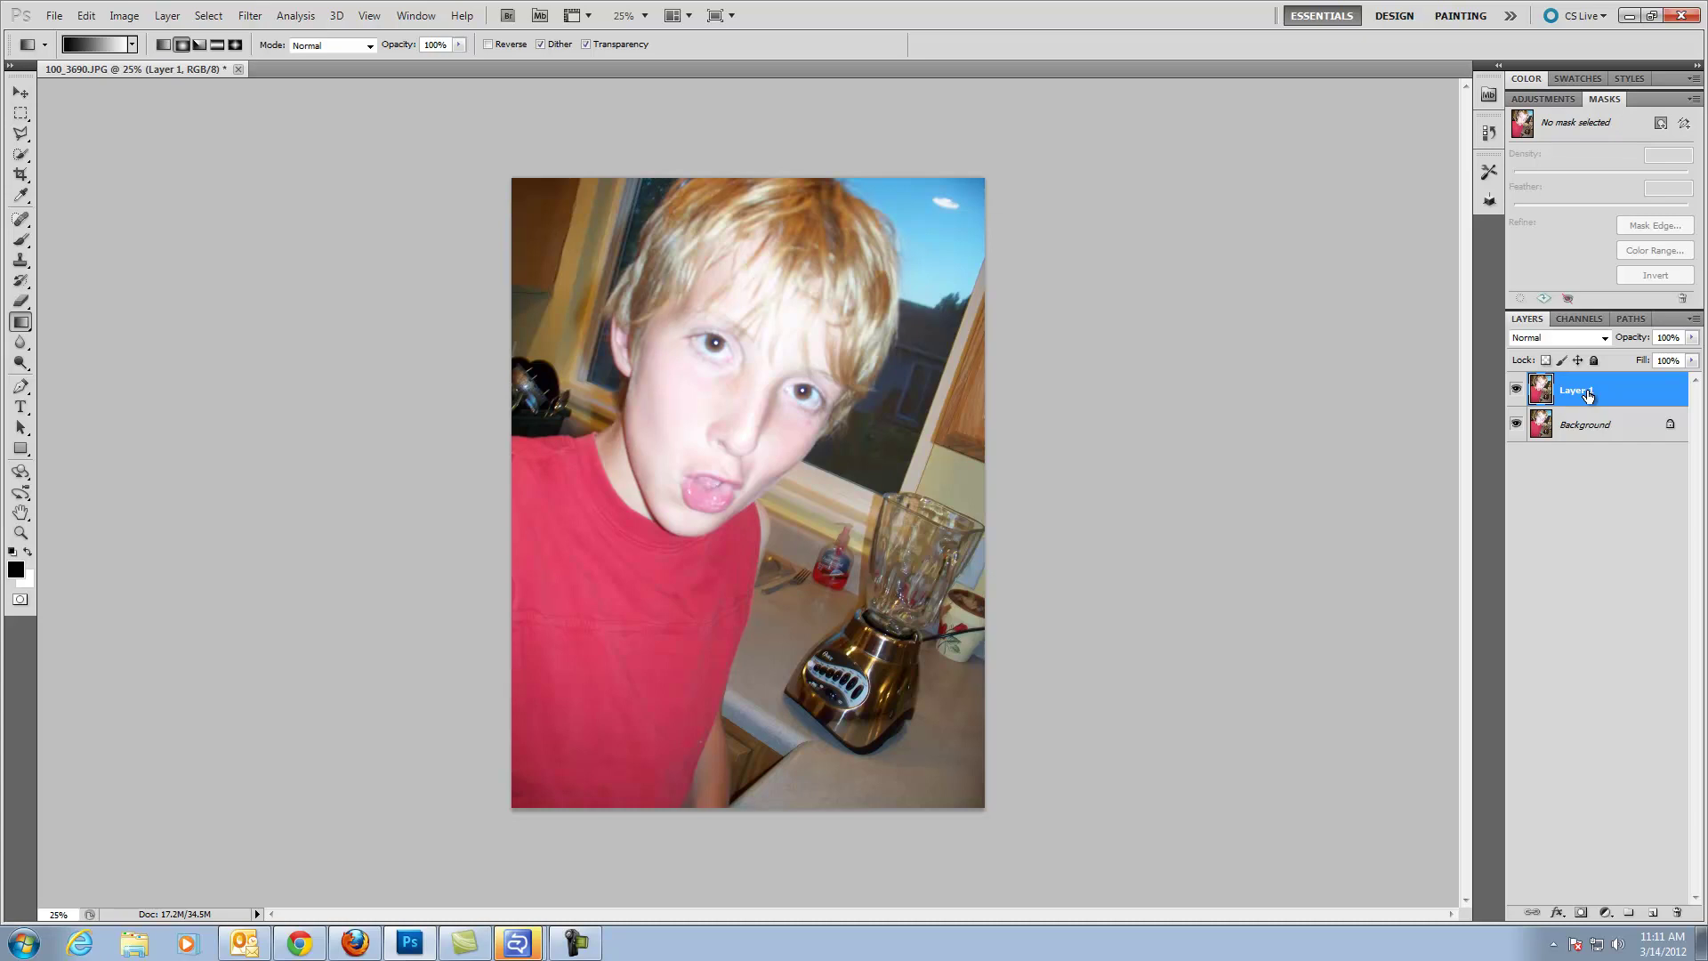
pyautogui.click(1516, 425)
# Step: Browse the Image menu commands without applying anything
pyautogui.click(125, 15)
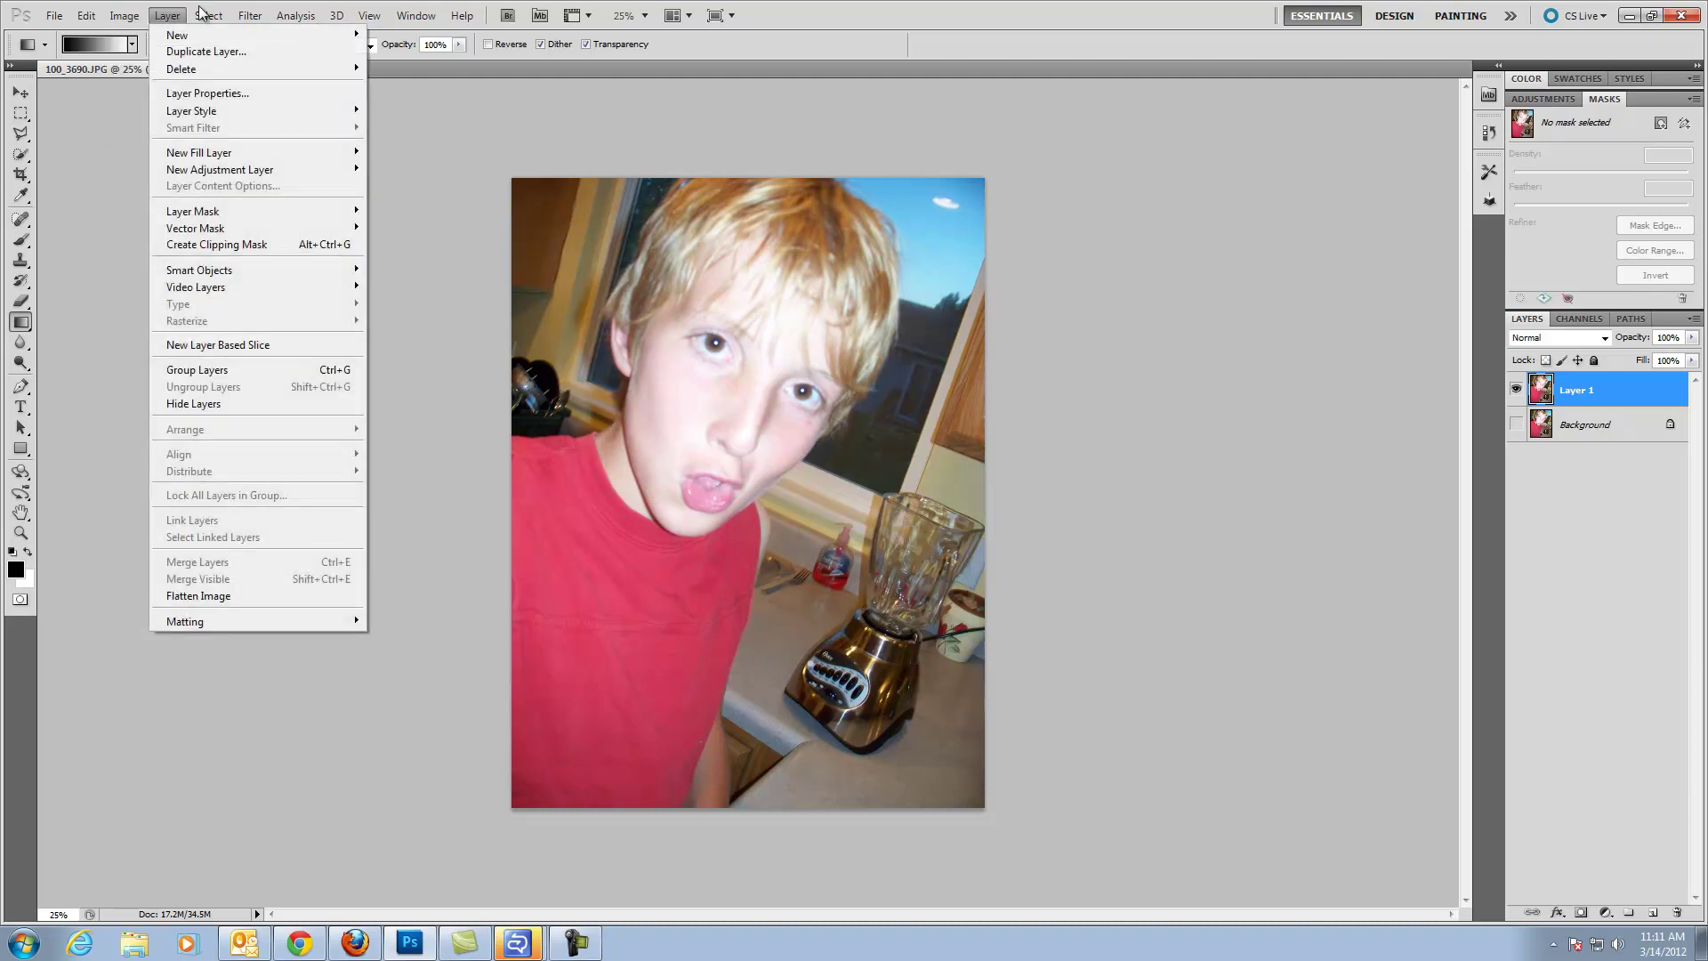
pyautogui.moveTo(209, 15)
pyautogui.click(1026, 212)
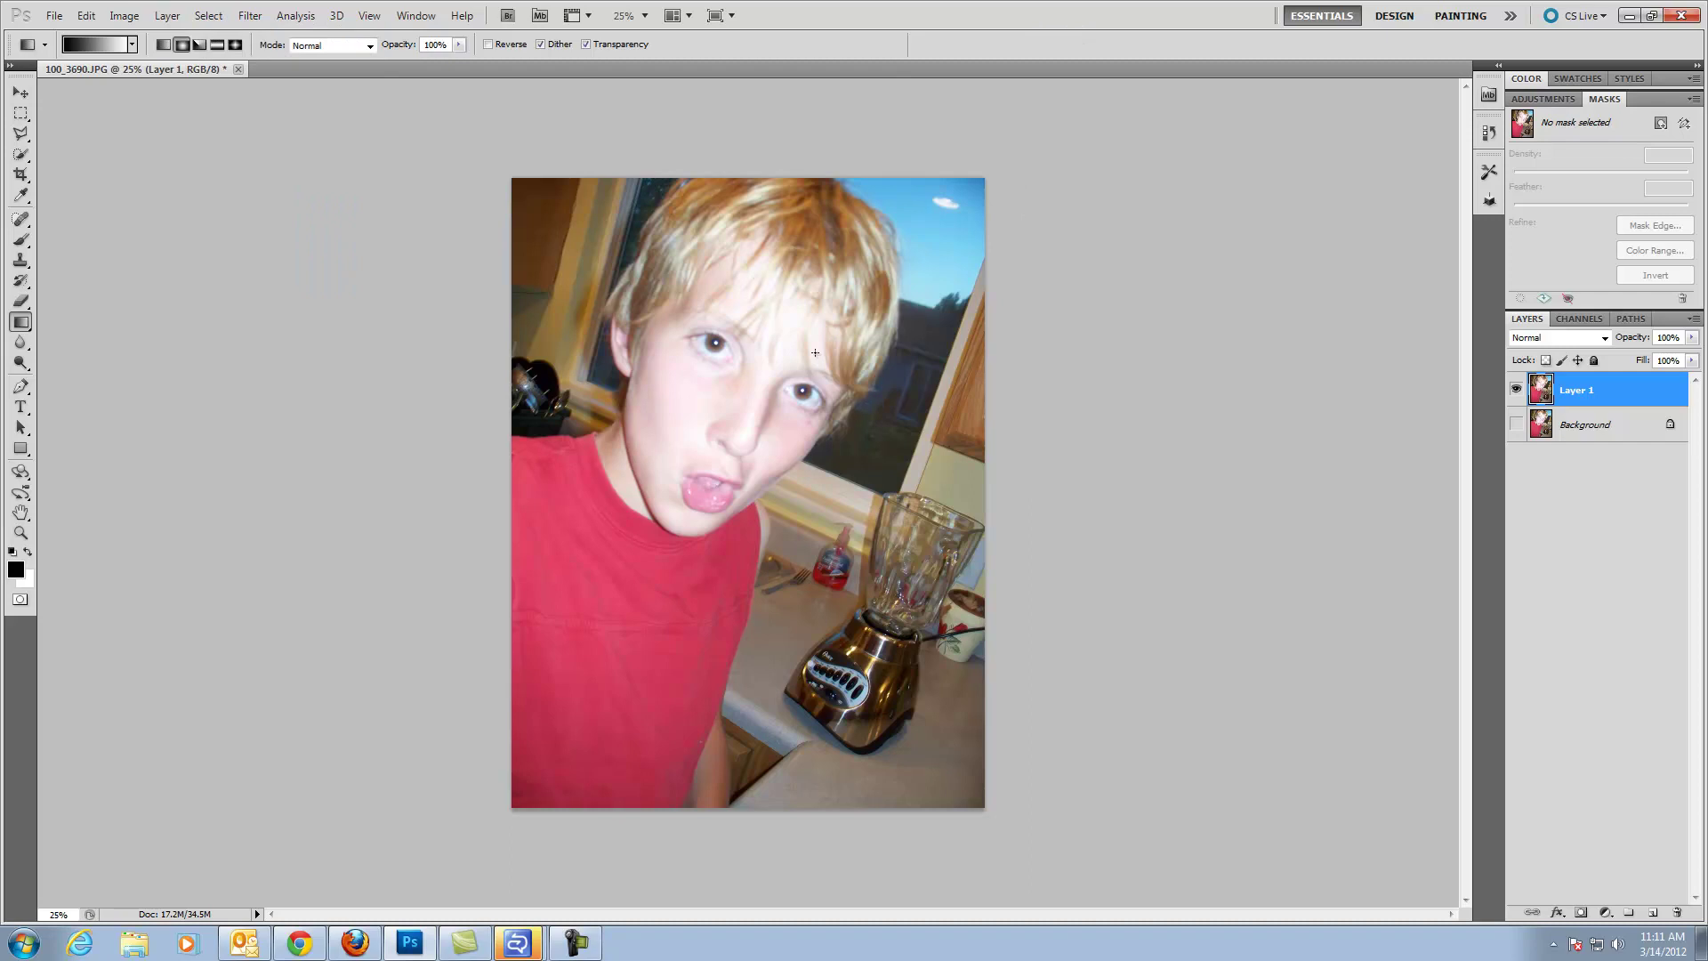
# Step: Add an Exposure adjustment layer above Layer 1, leaving its settings at default
pyautogui.click(1604, 912)
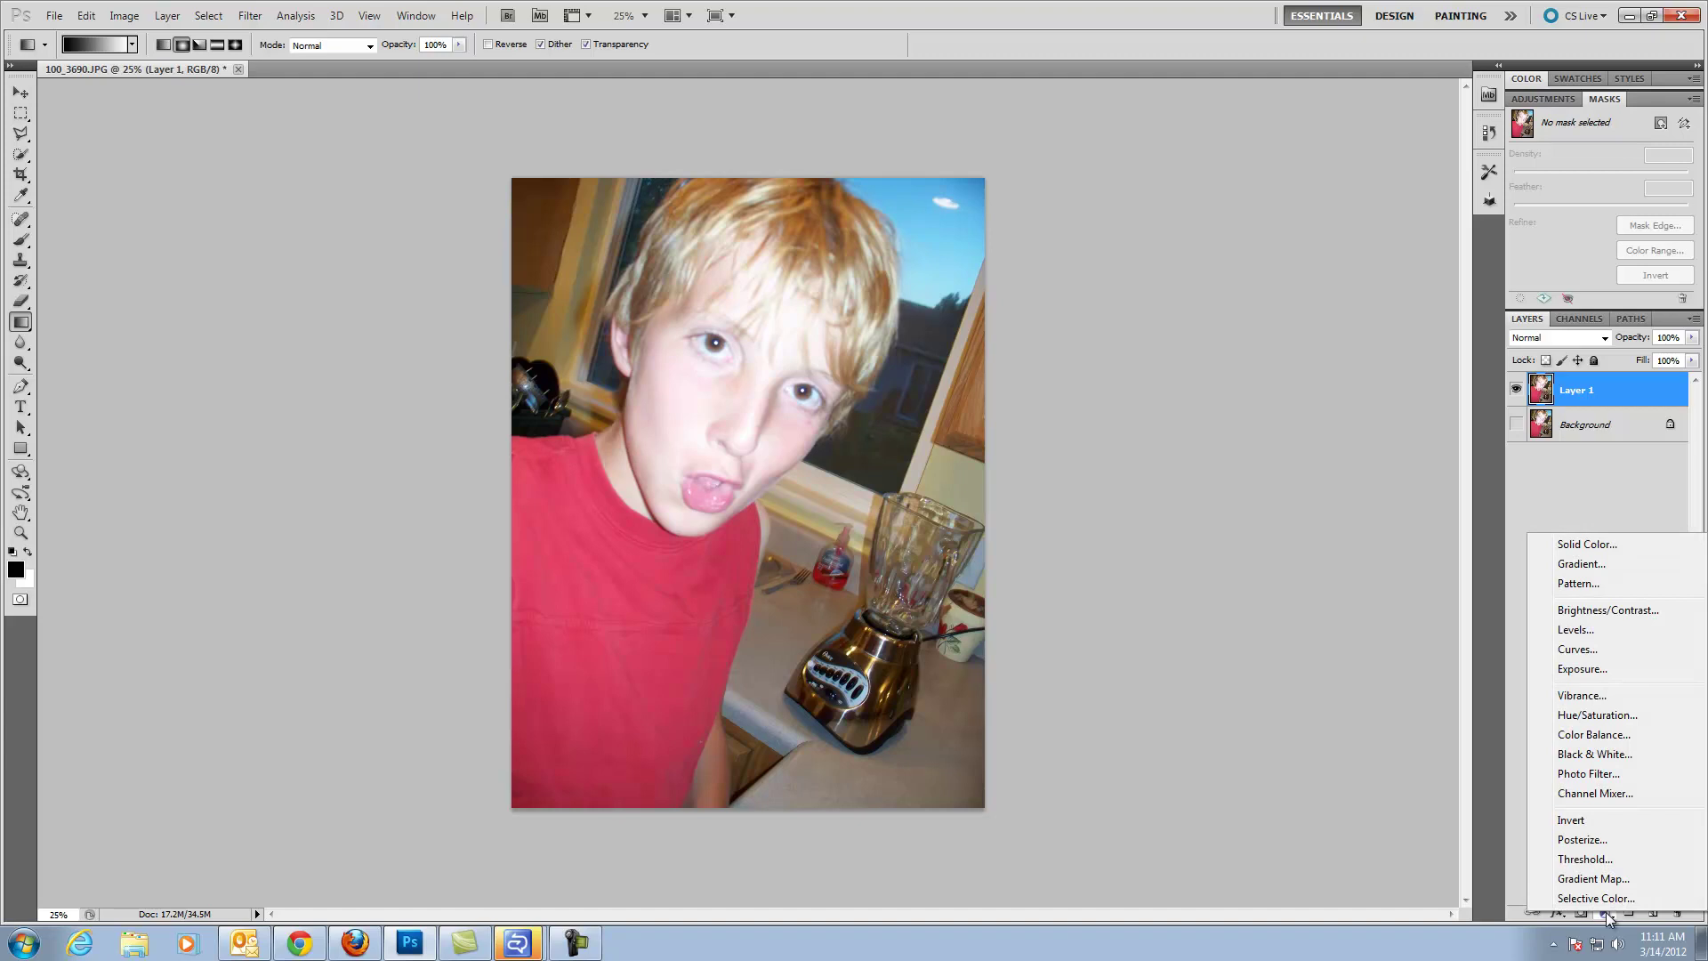
pyautogui.click(1606, 670)
pyautogui.click(124, 15)
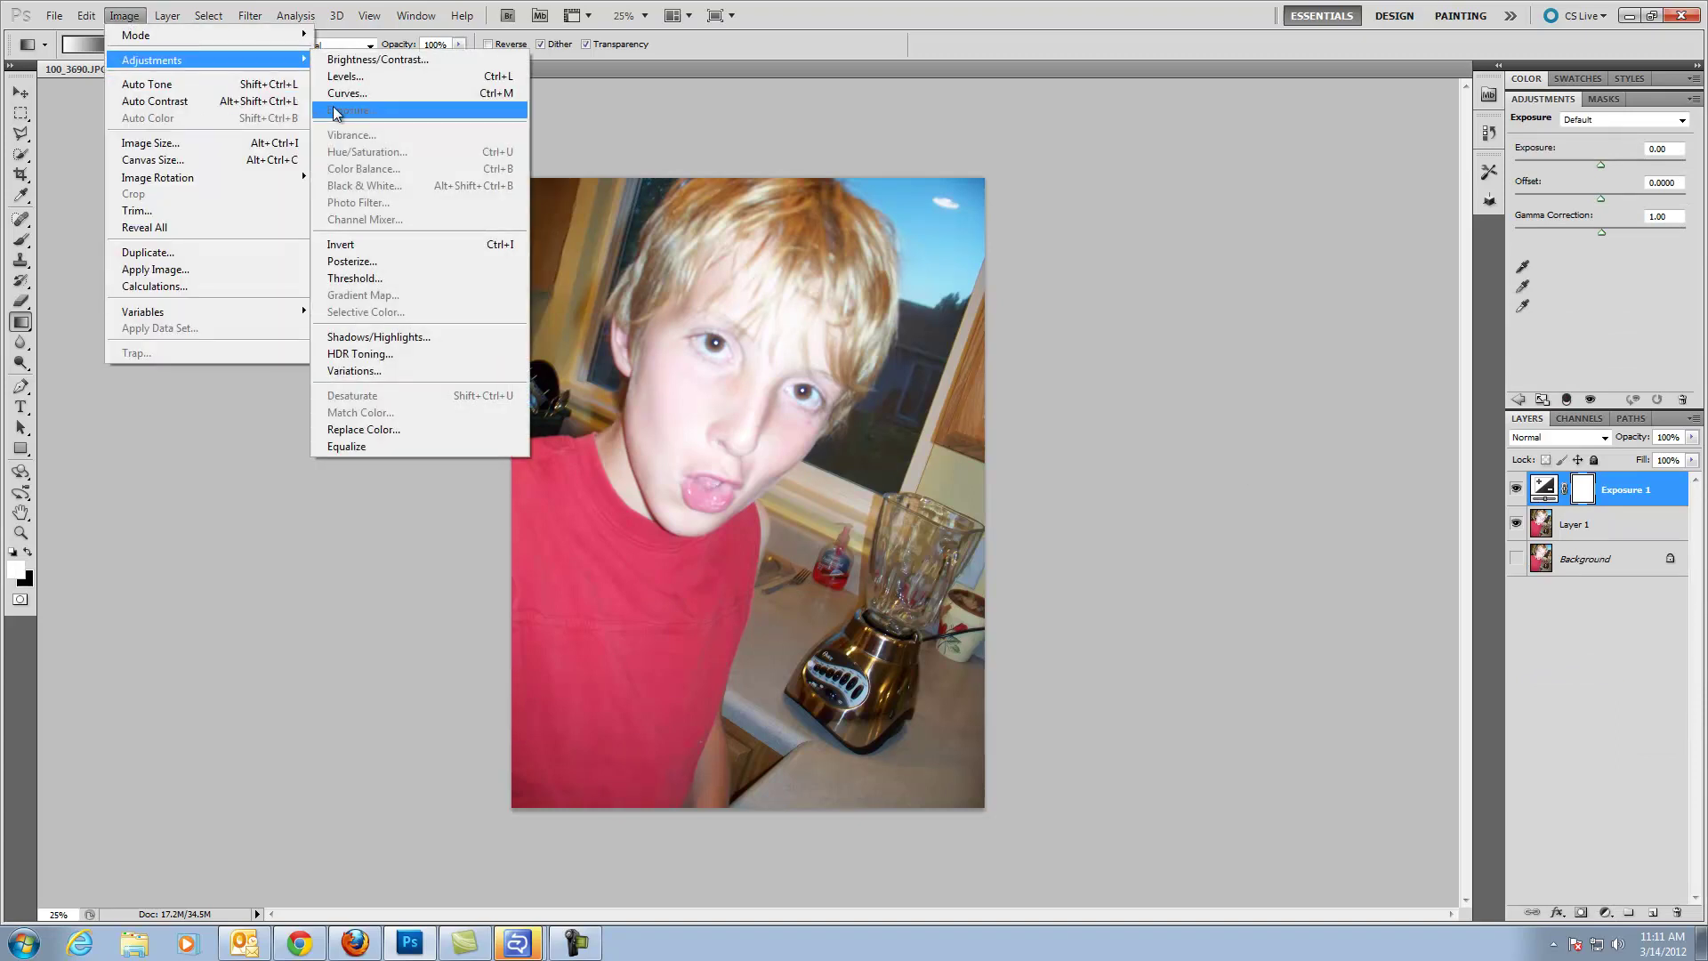
pyautogui.click(825, 14)
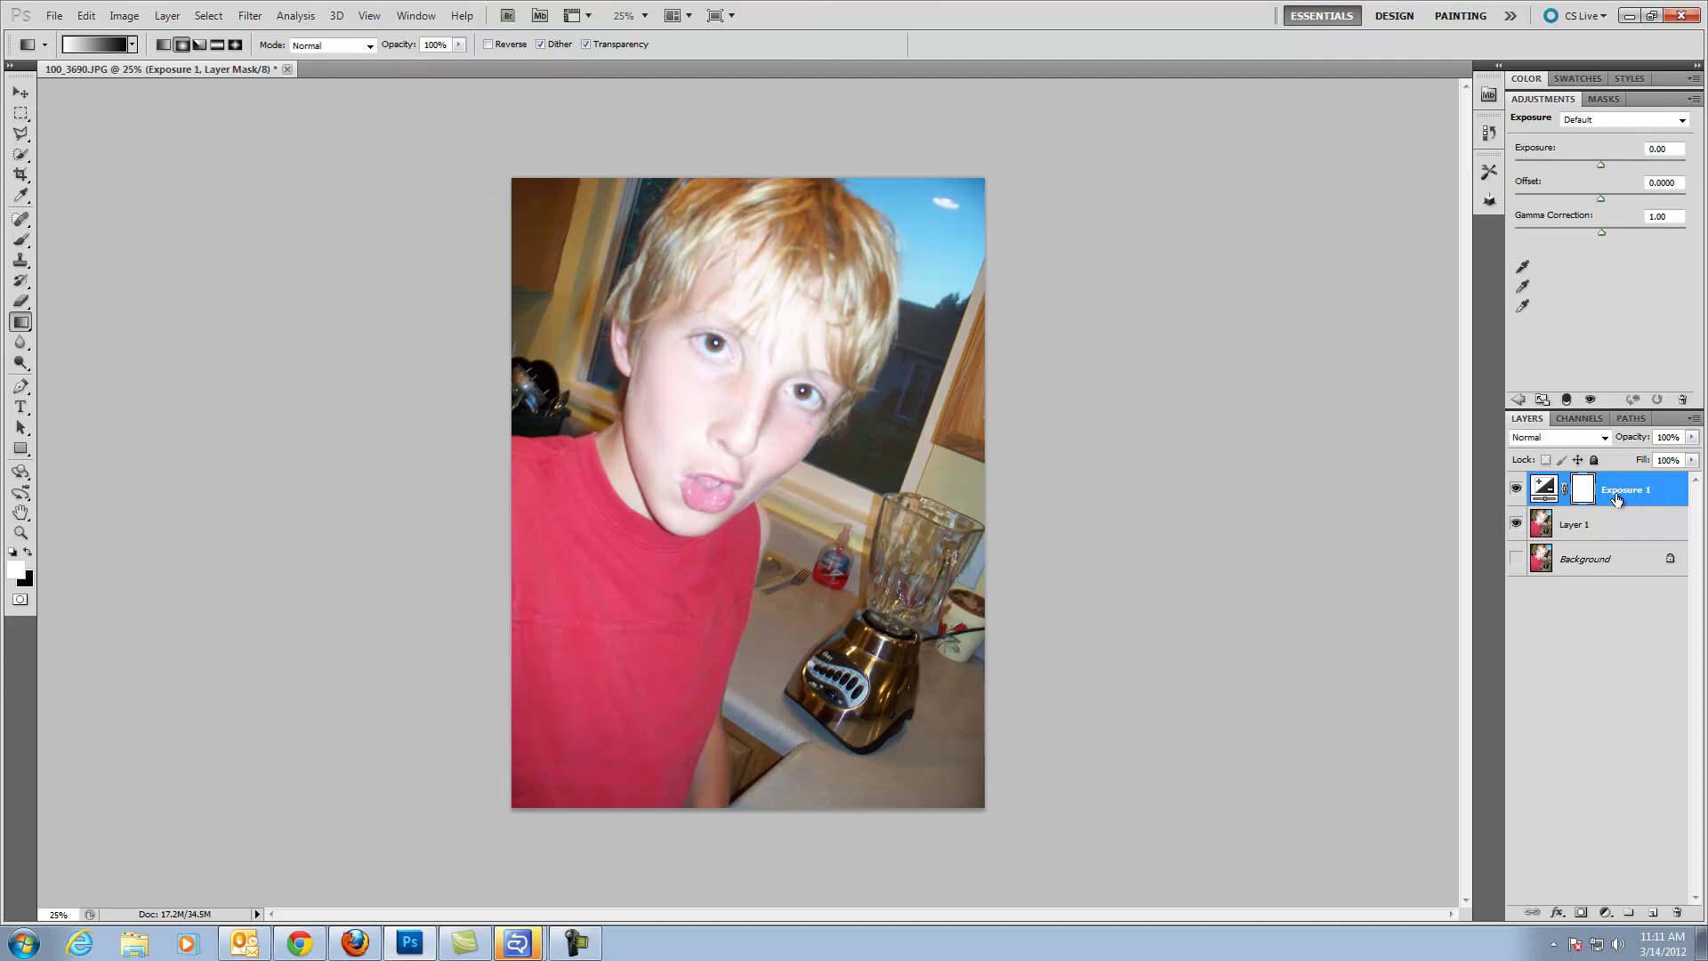
pyautogui.click(1604, 912)
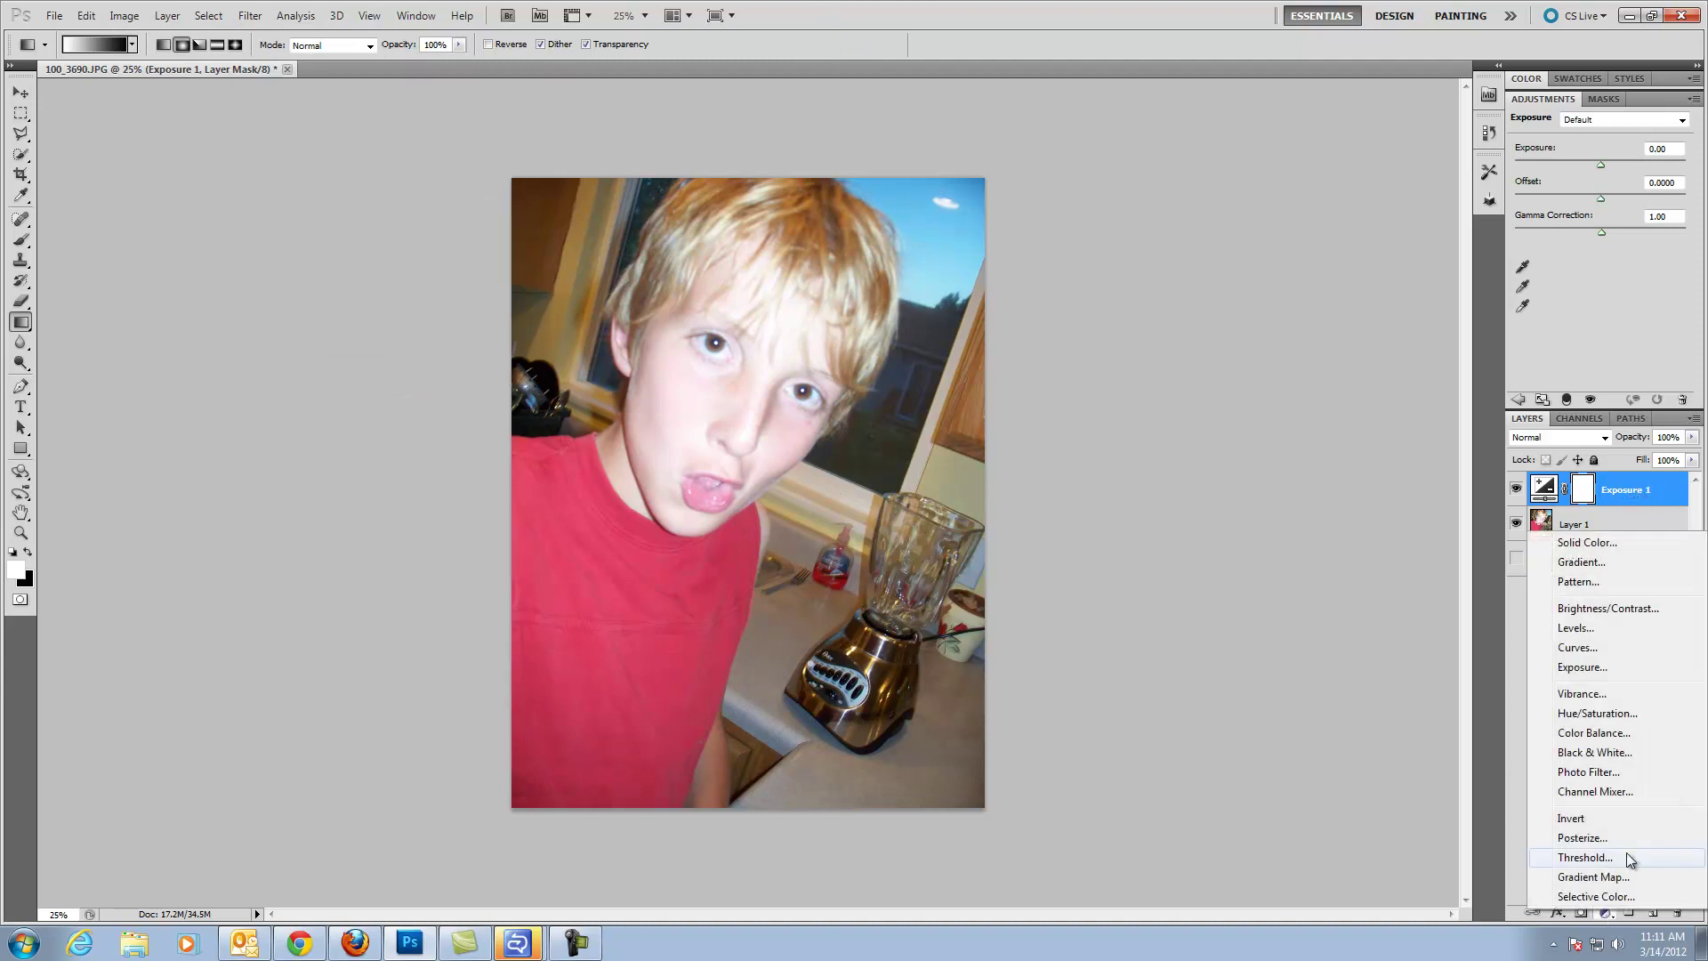
pyautogui.click(1411, 820)
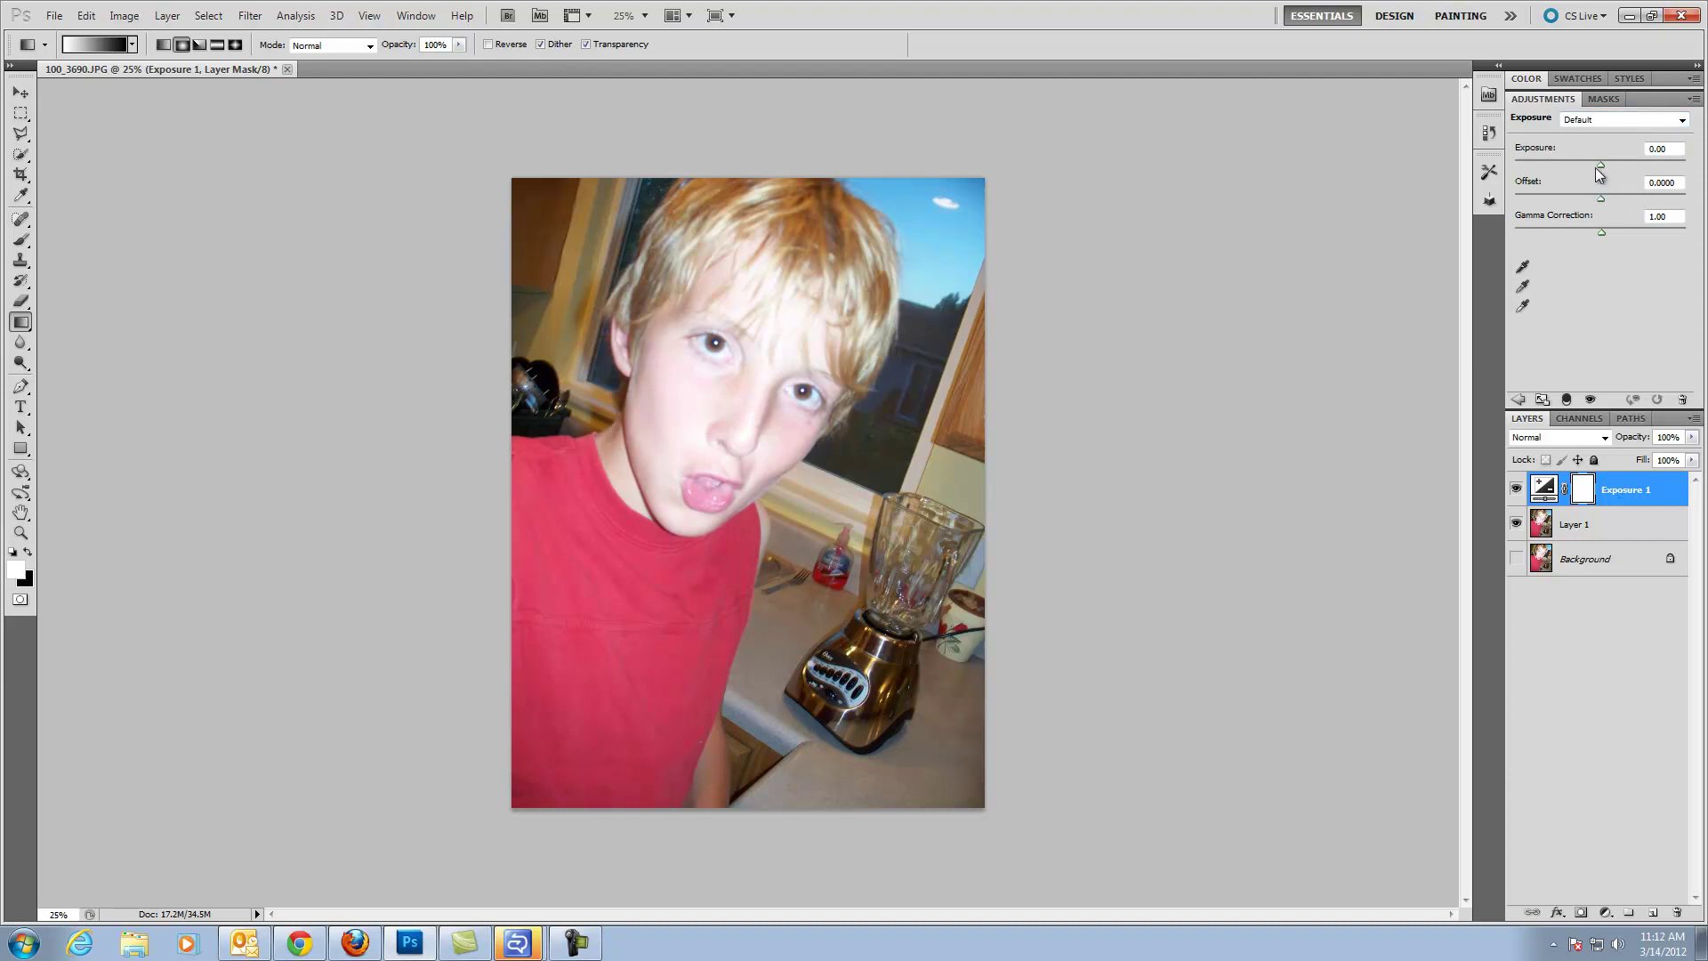
# Step: Set Exposure to -0.52, Offset to +0.0079 and Gamma Correction to 0.76
pyautogui.moveTo(1599, 165); pyautogui.dragTo(1581, 183)
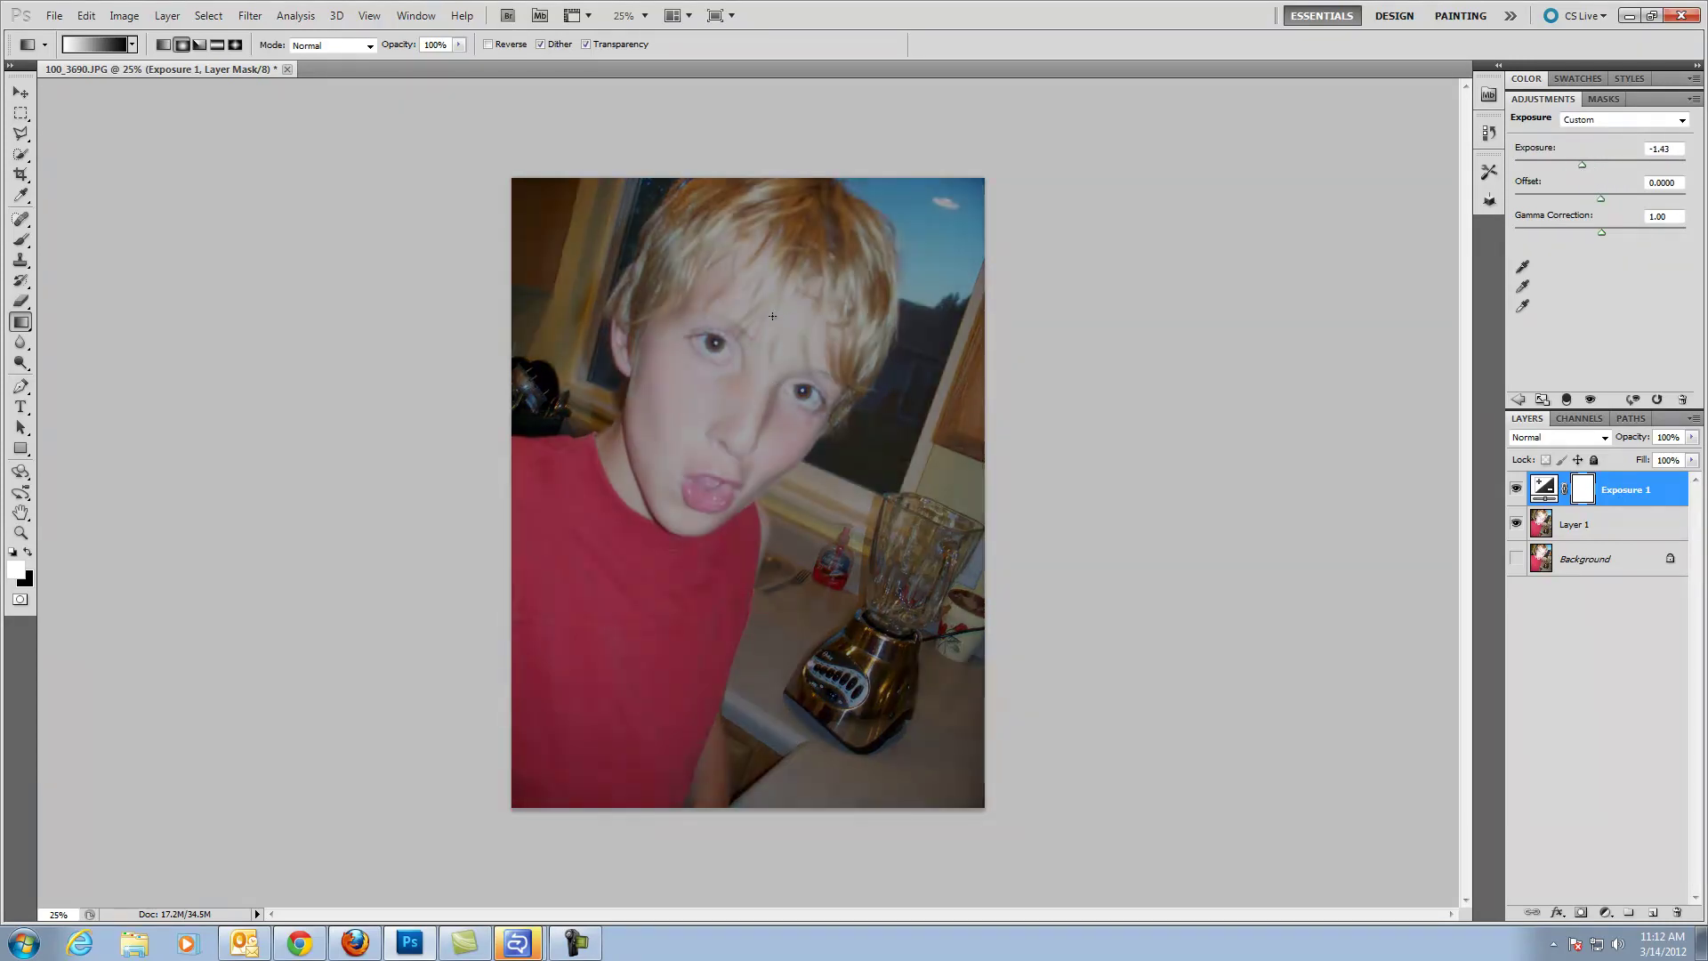
pyautogui.moveTo(1589, 174); pyautogui.dragTo(1593, 174)
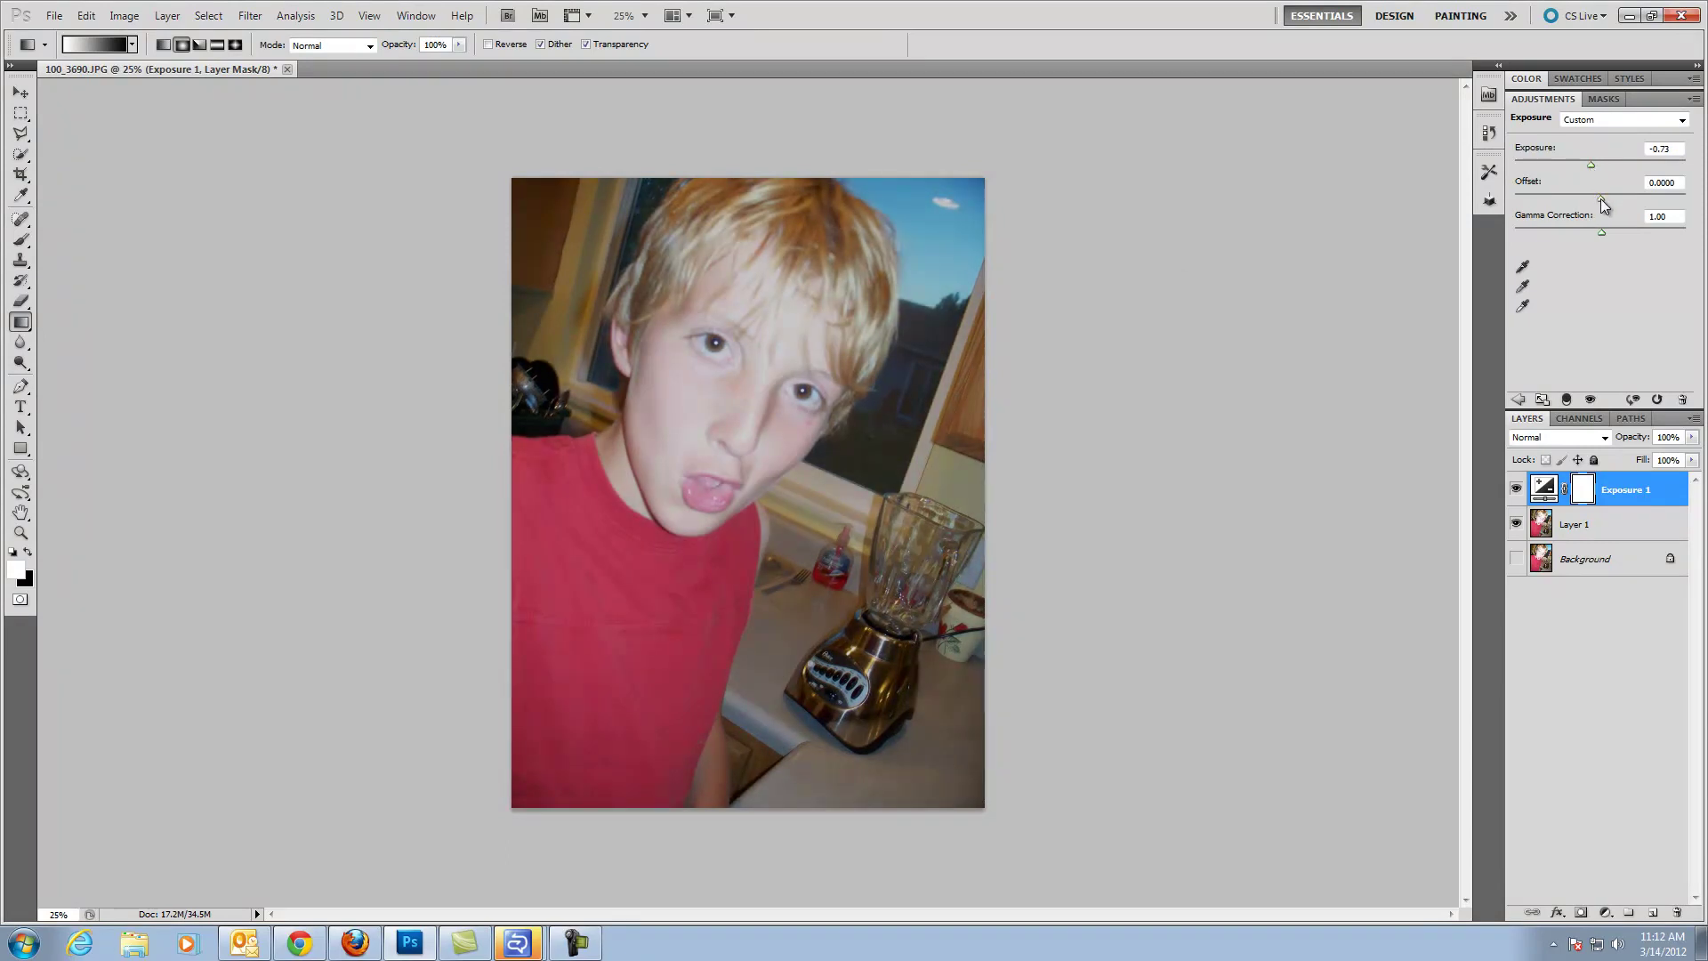
pyautogui.moveTo(1603, 231); pyautogui.dragTo(1614, 232)
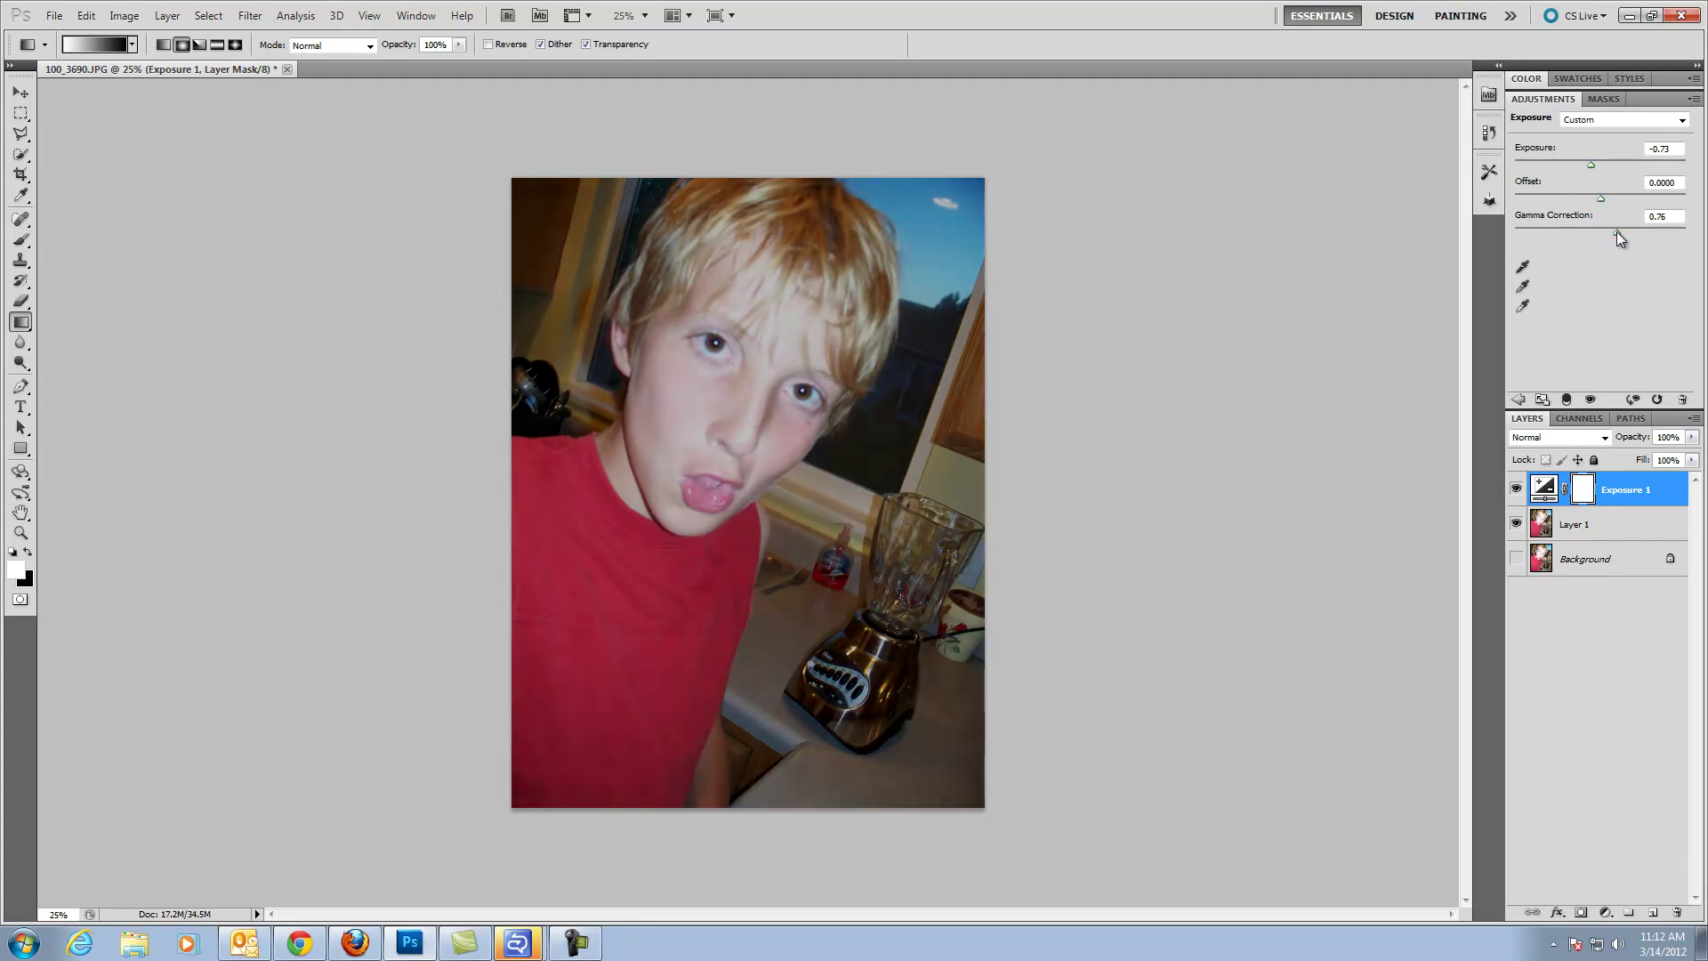
pyautogui.moveTo(1593, 164); pyautogui.dragTo(1600, 201)
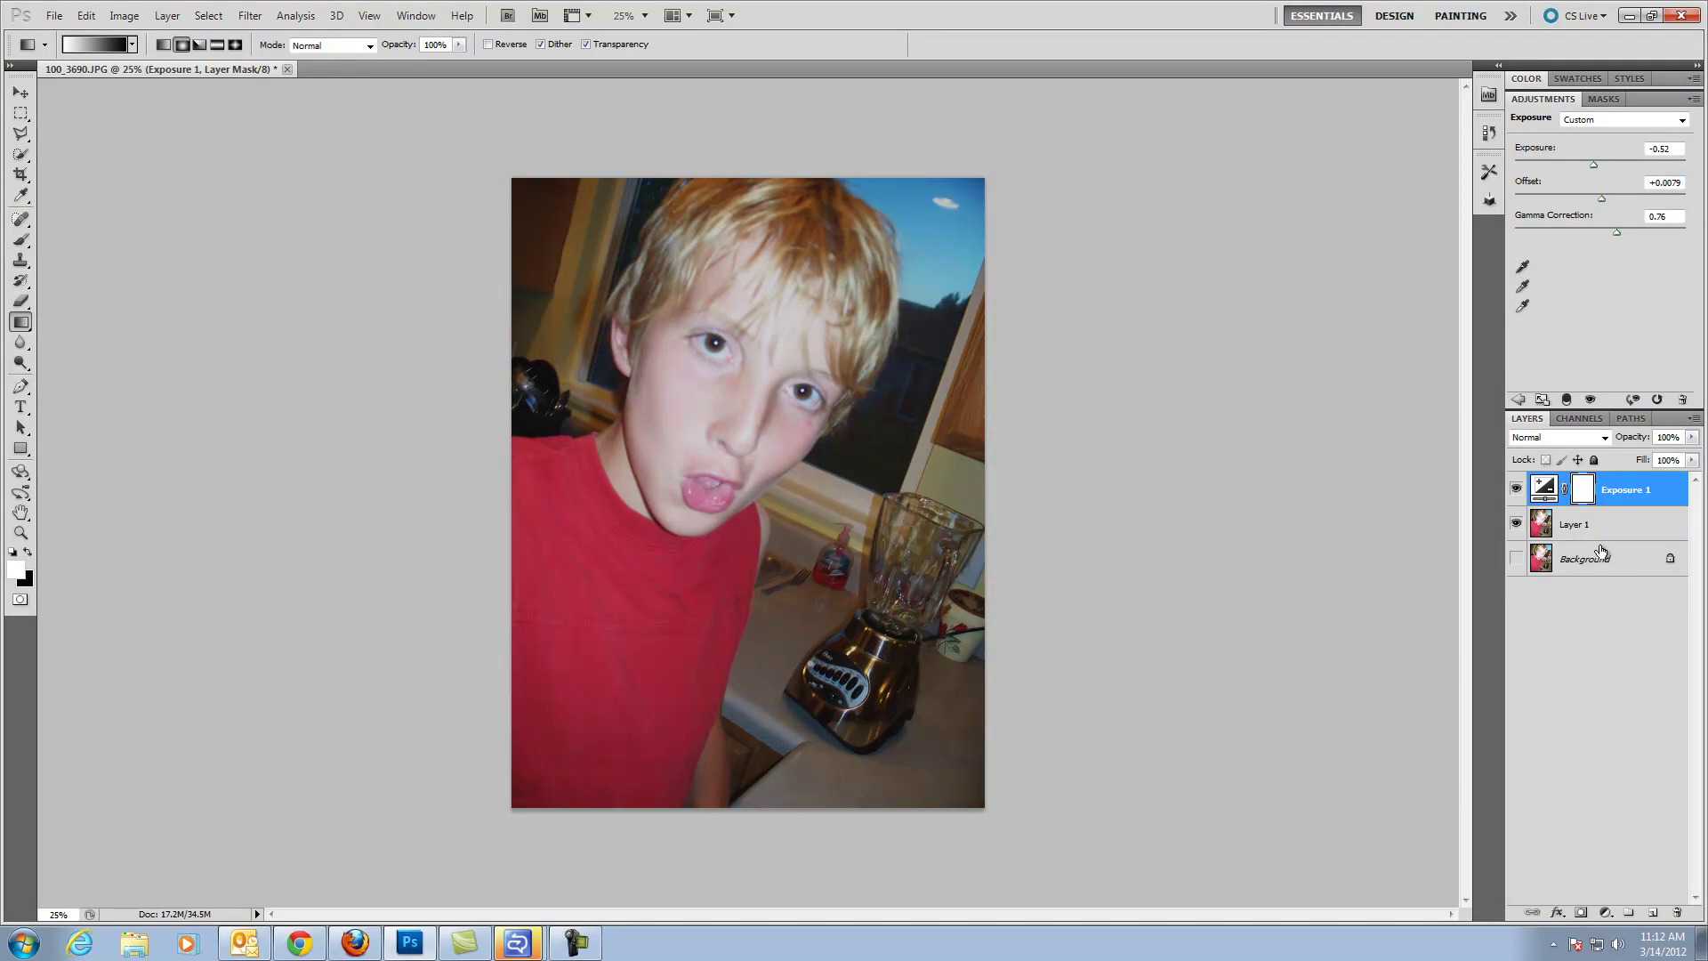
# Step: Add a Levels adjustment layer with input levels 0, 0.90 and 213
pyautogui.click(1605, 912)
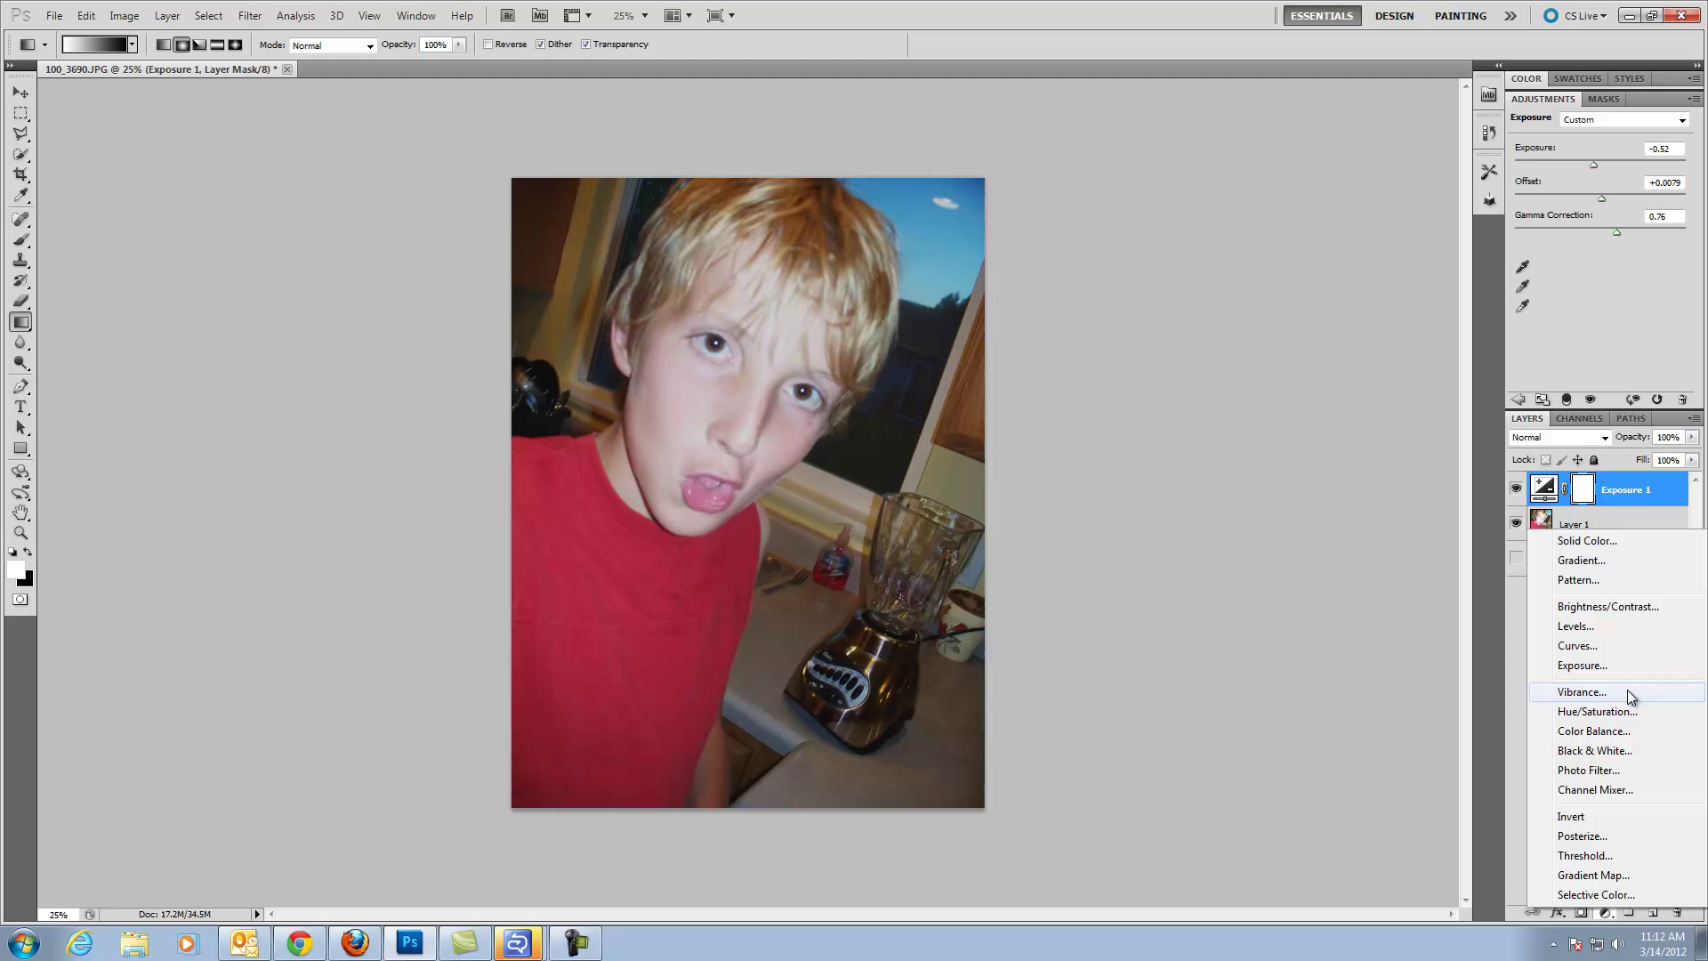
pyautogui.click(1593, 626)
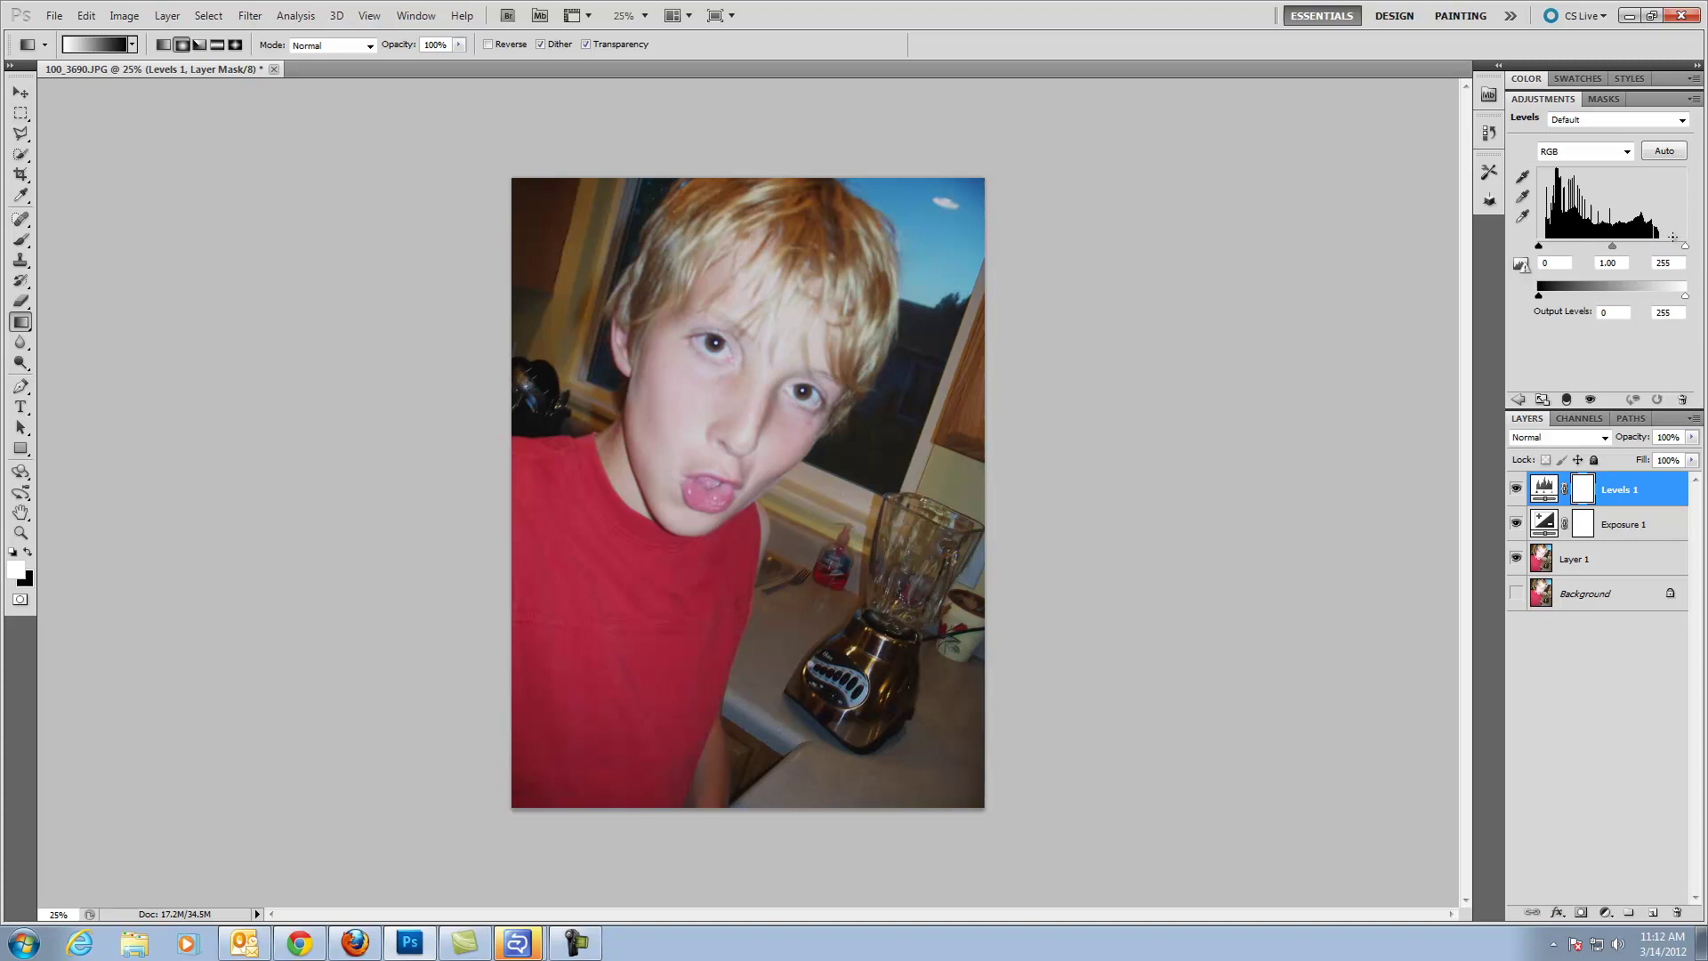
pyautogui.moveTo(1685, 246); pyautogui.dragTo(1662, 251)
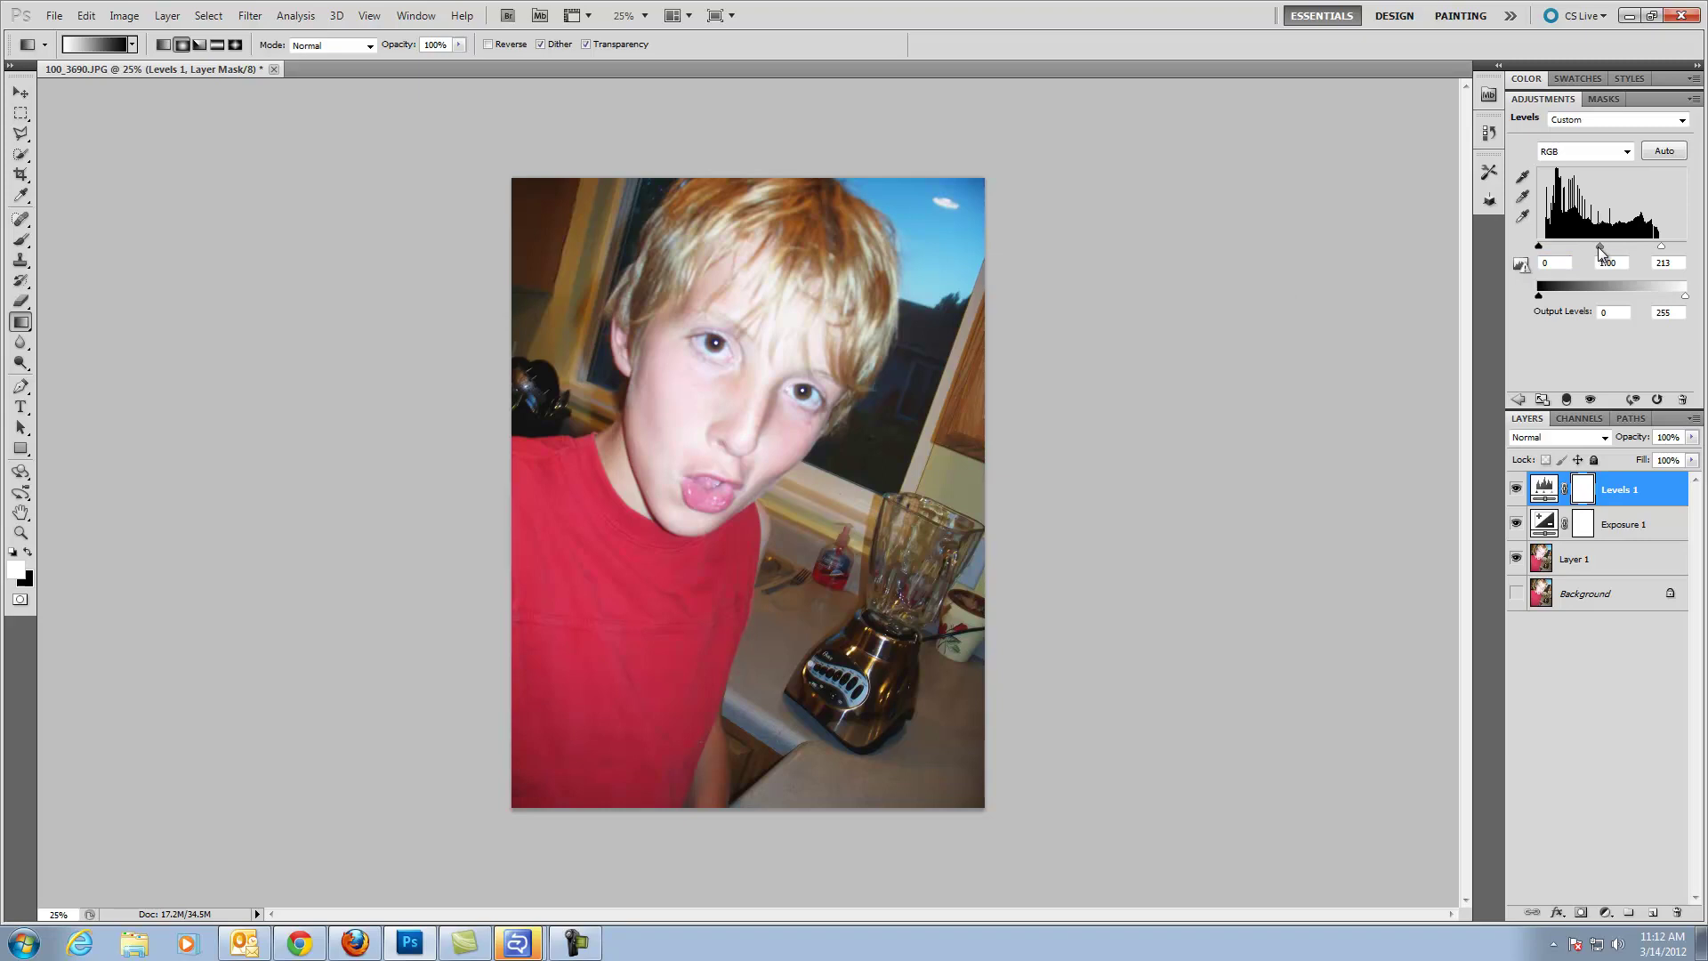
pyautogui.moveTo(1598, 247); pyautogui.dragTo(1603, 248)
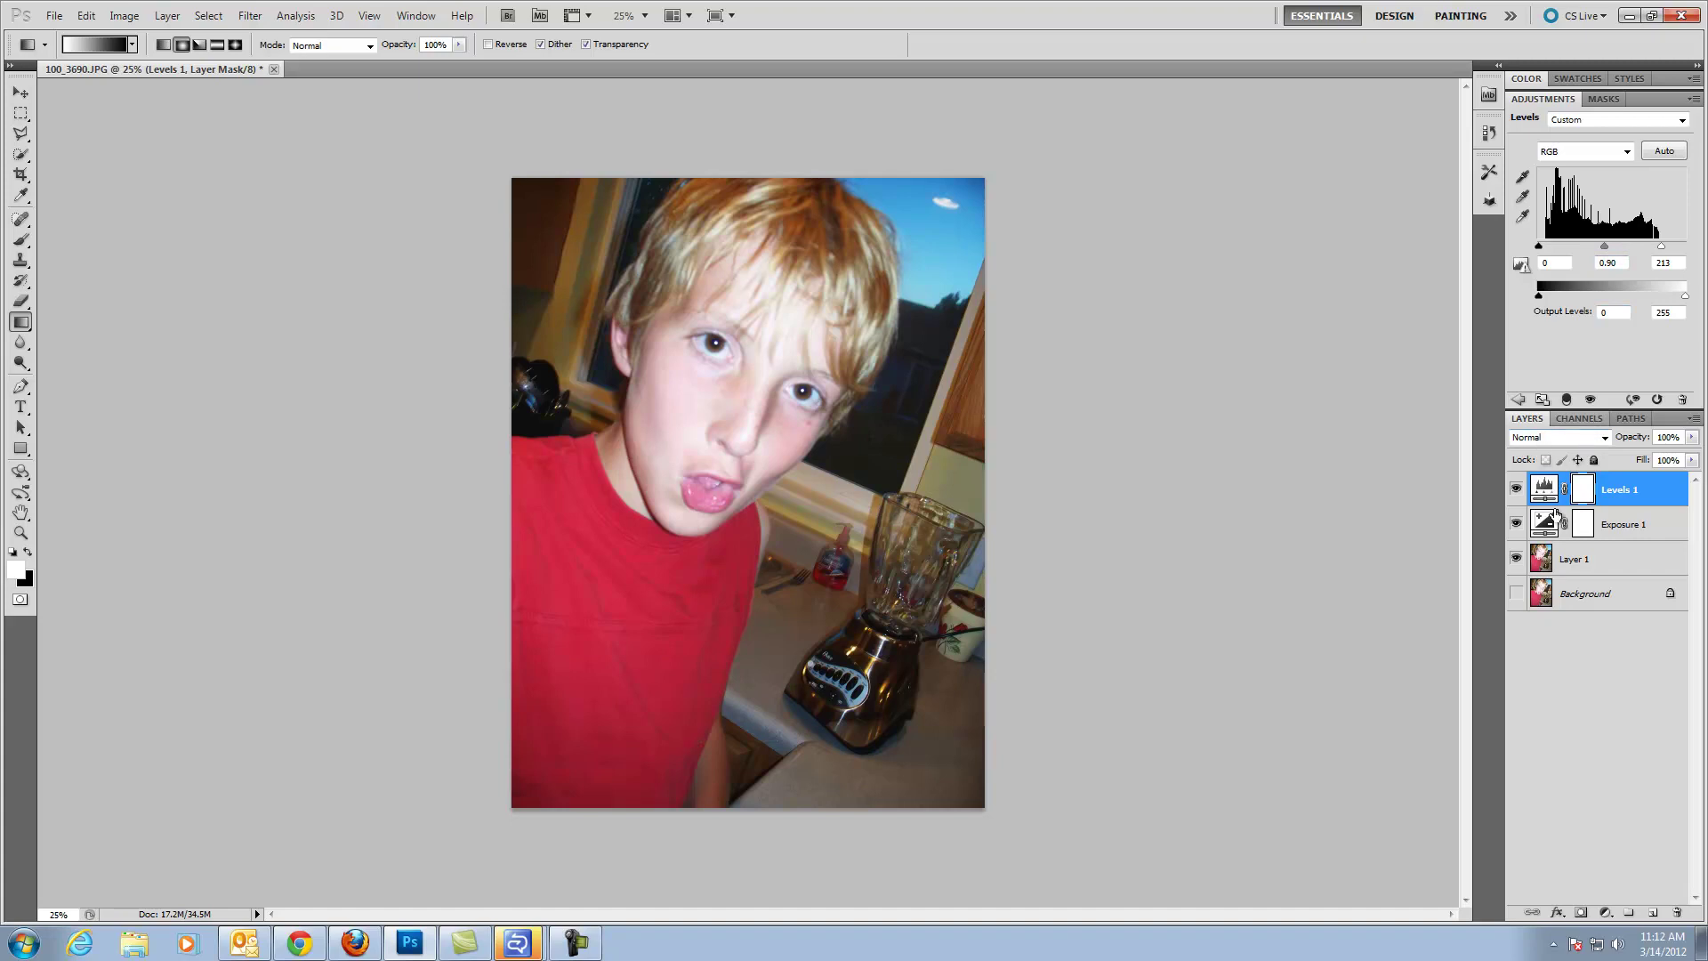
pyautogui.click(1515, 489)
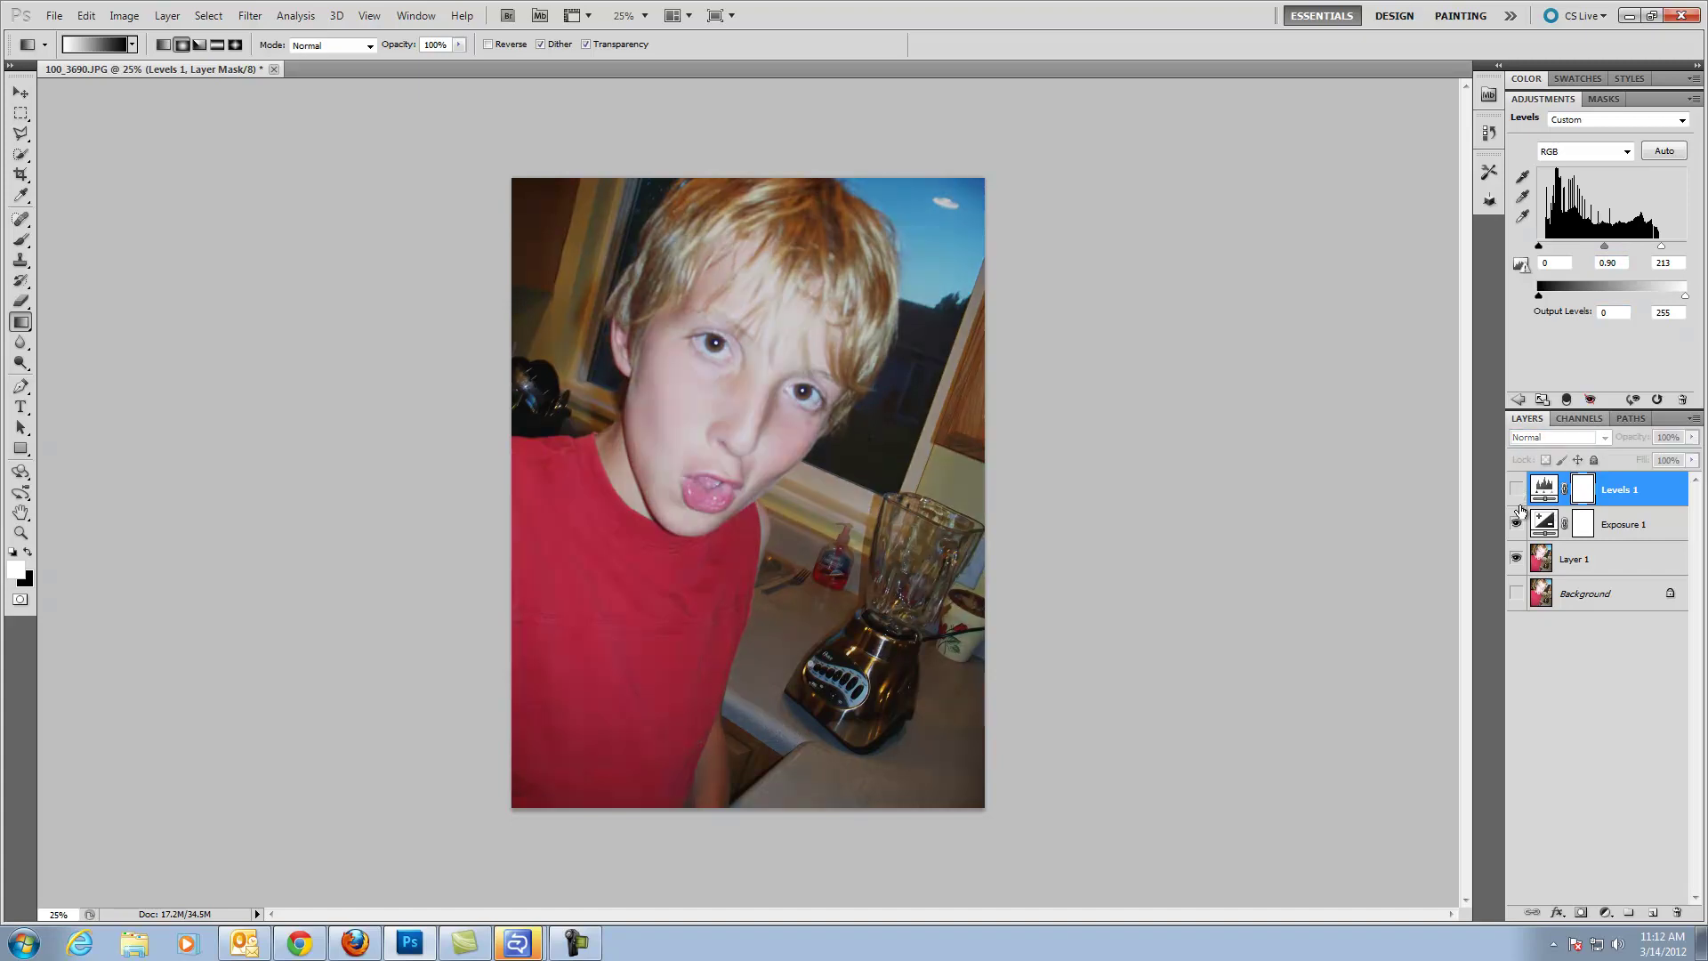
pyautogui.click(1516, 524)
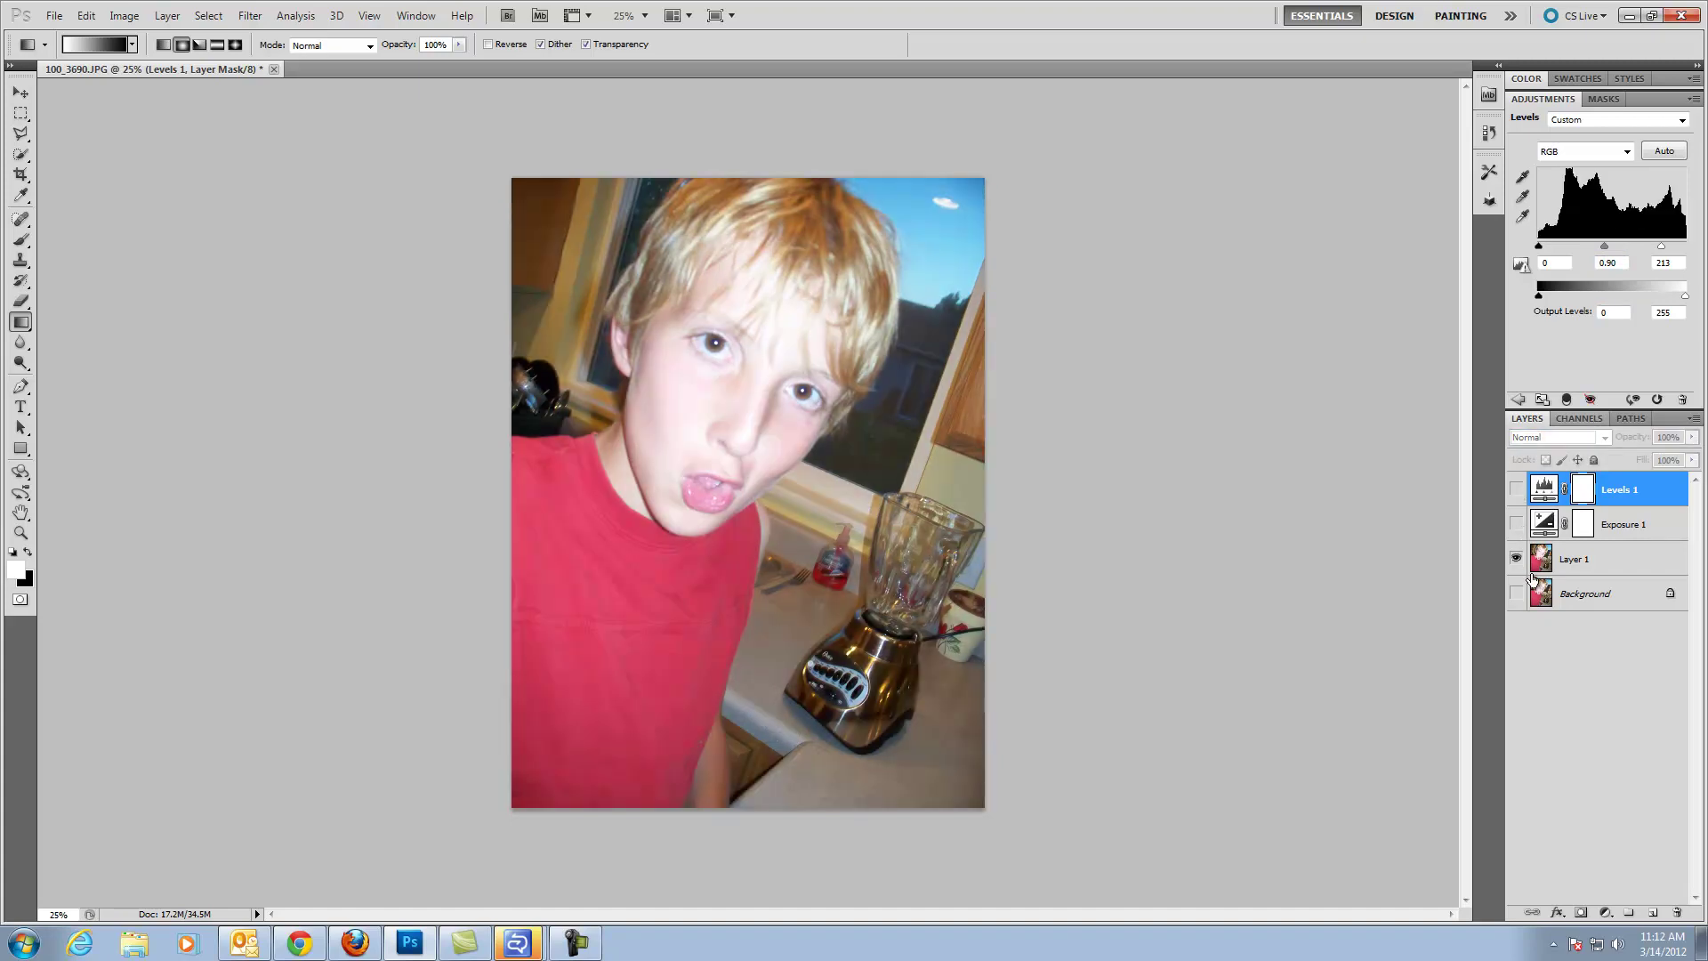
pyautogui.click(1516, 525)
pyautogui.click(1516, 489)
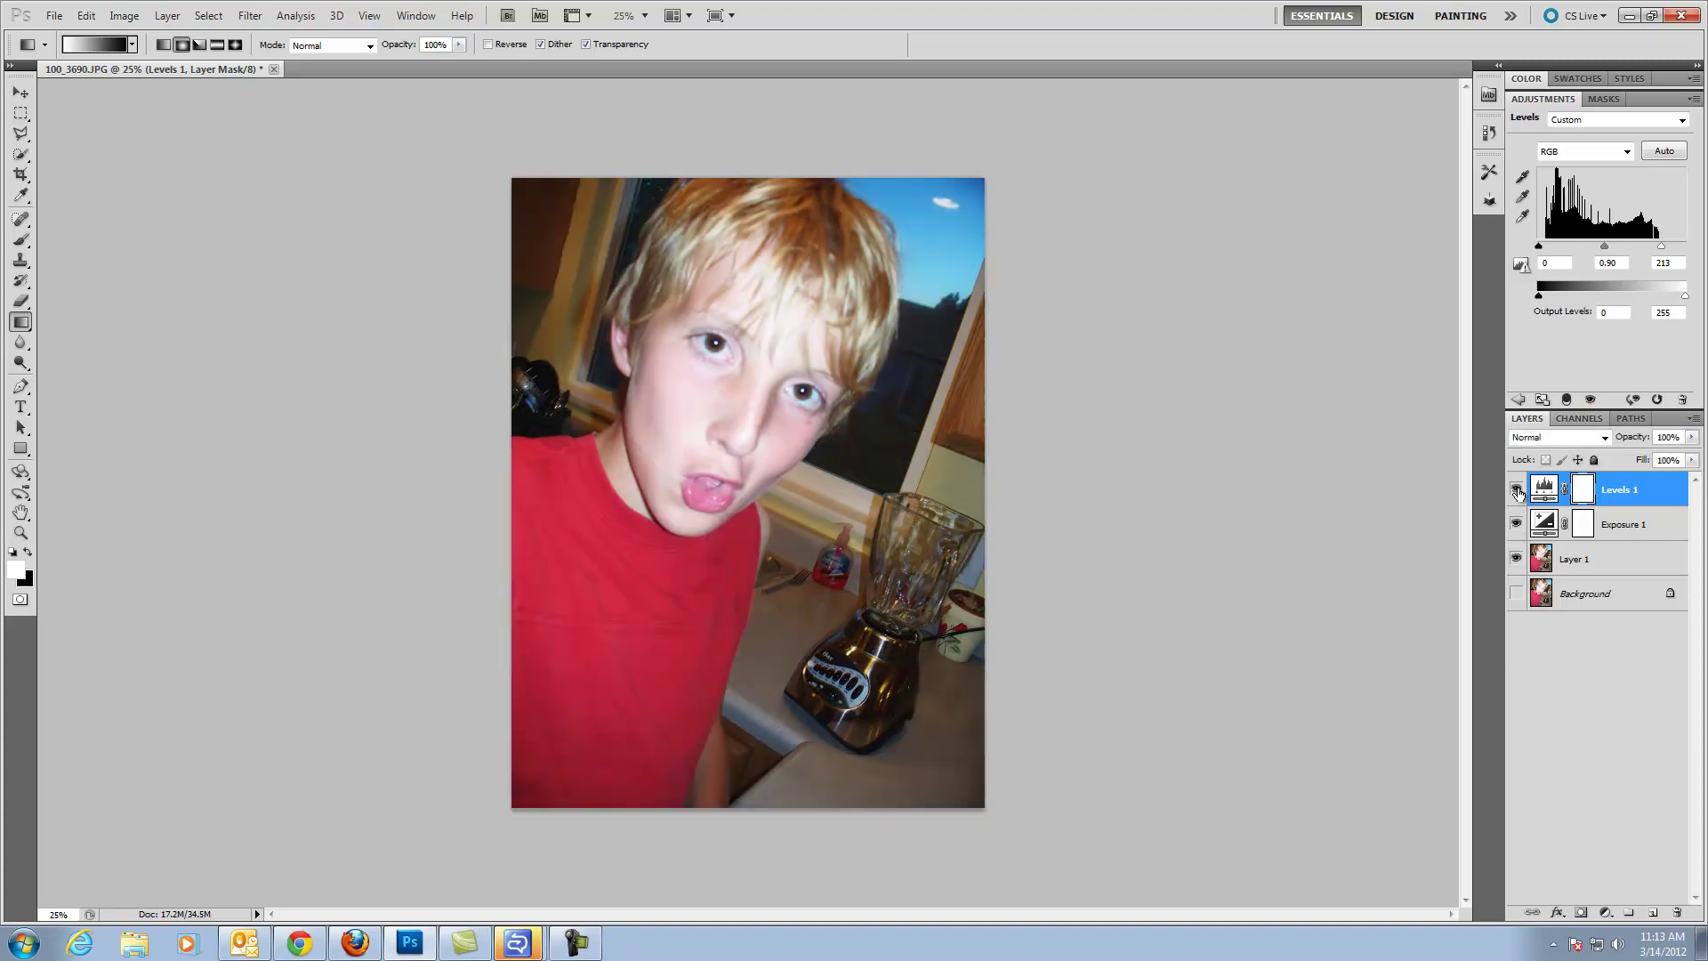
pyautogui.click(1516, 526)
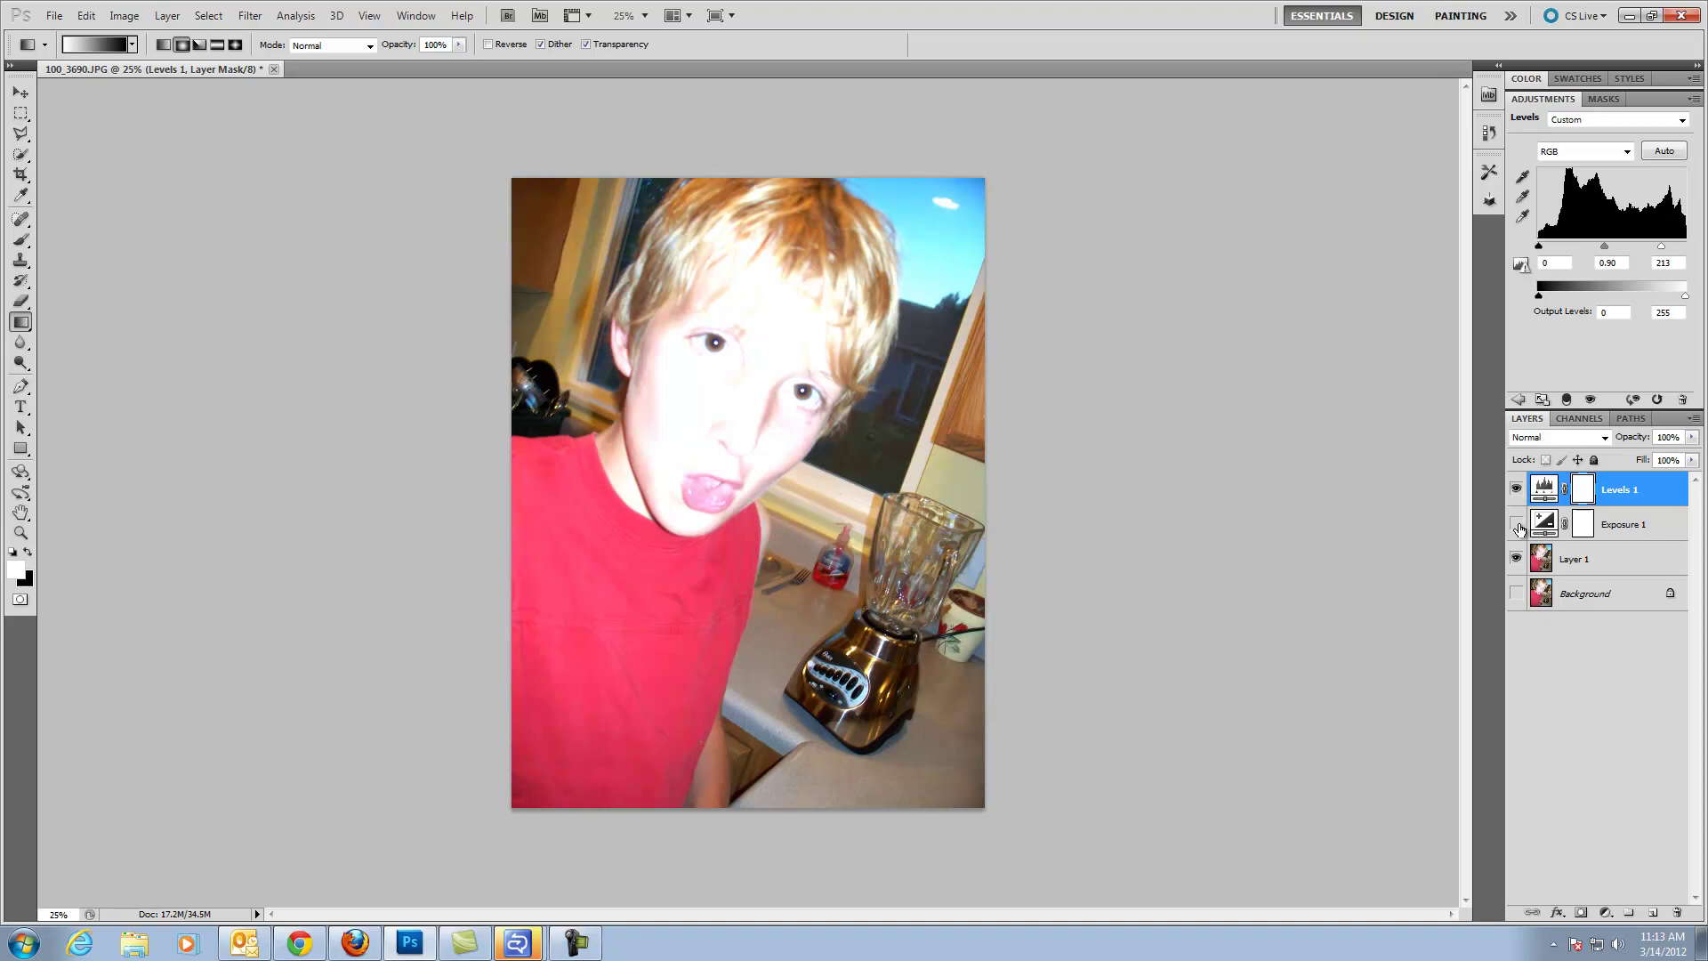
pyautogui.click(1516, 526)
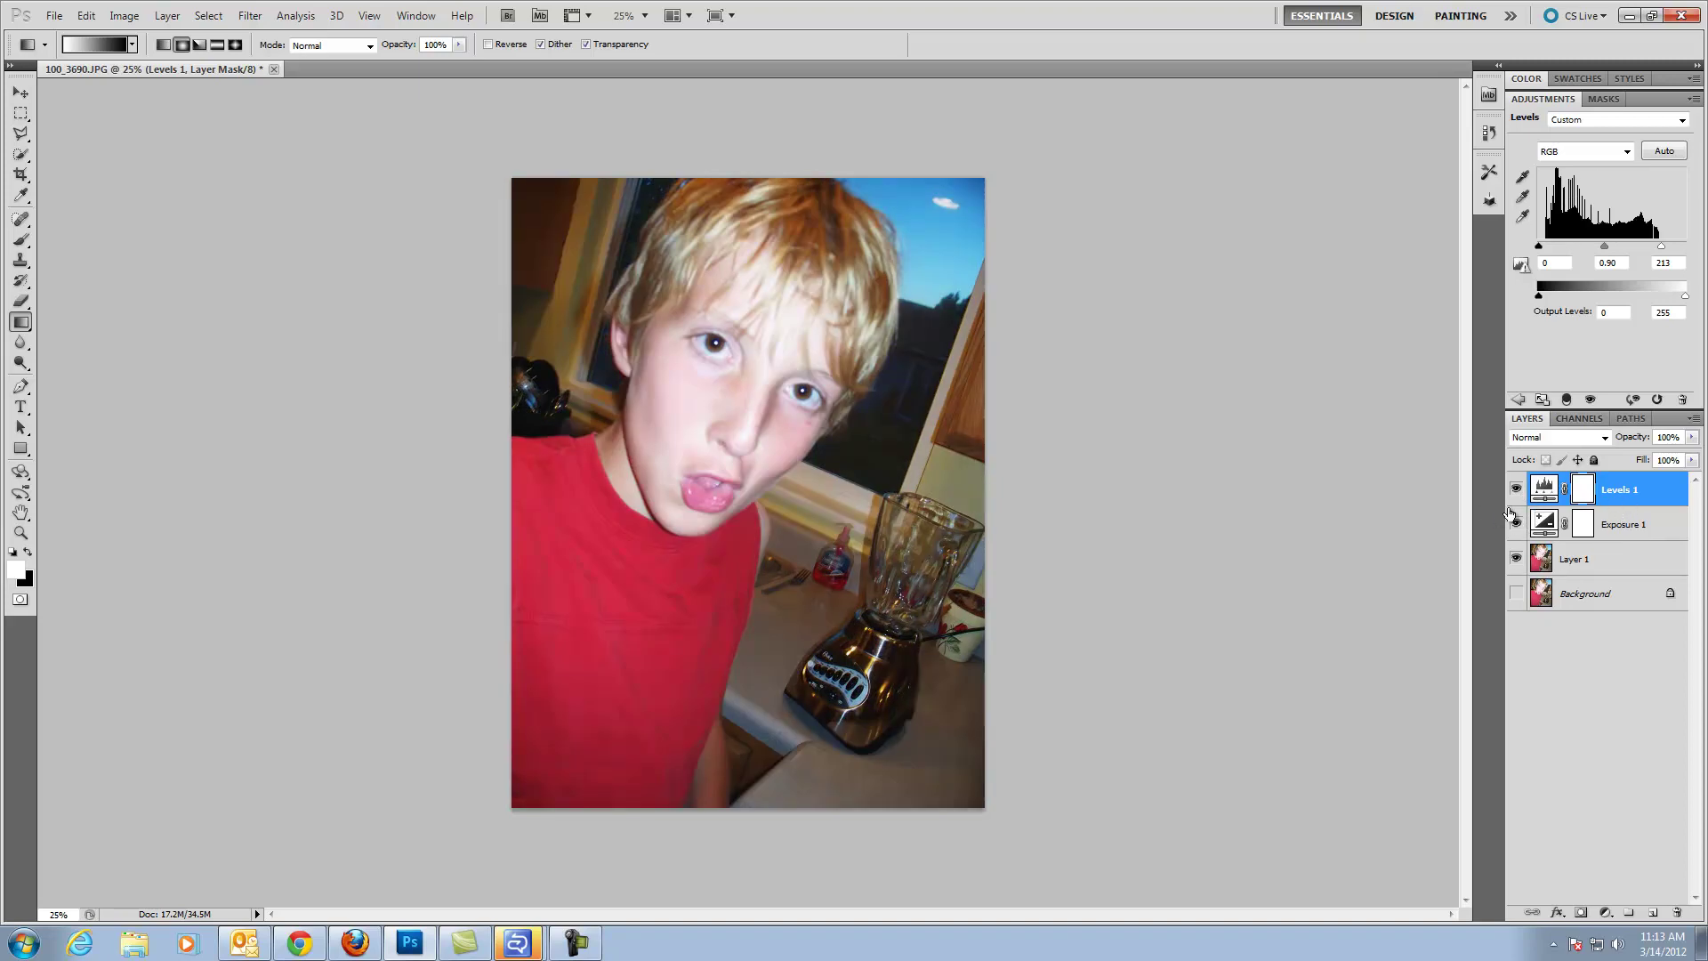
pyautogui.moveTo(1517, 489)
pyautogui.mouseDown()
pyautogui.moveTo(1520, 531)
pyautogui.moveTo(1514, 501)
pyautogui.mouseUp()
# Step: Add a Gradient Map adjustment layer above Levels 1, making the photo black and white
pyautogui.click(1606, 912)
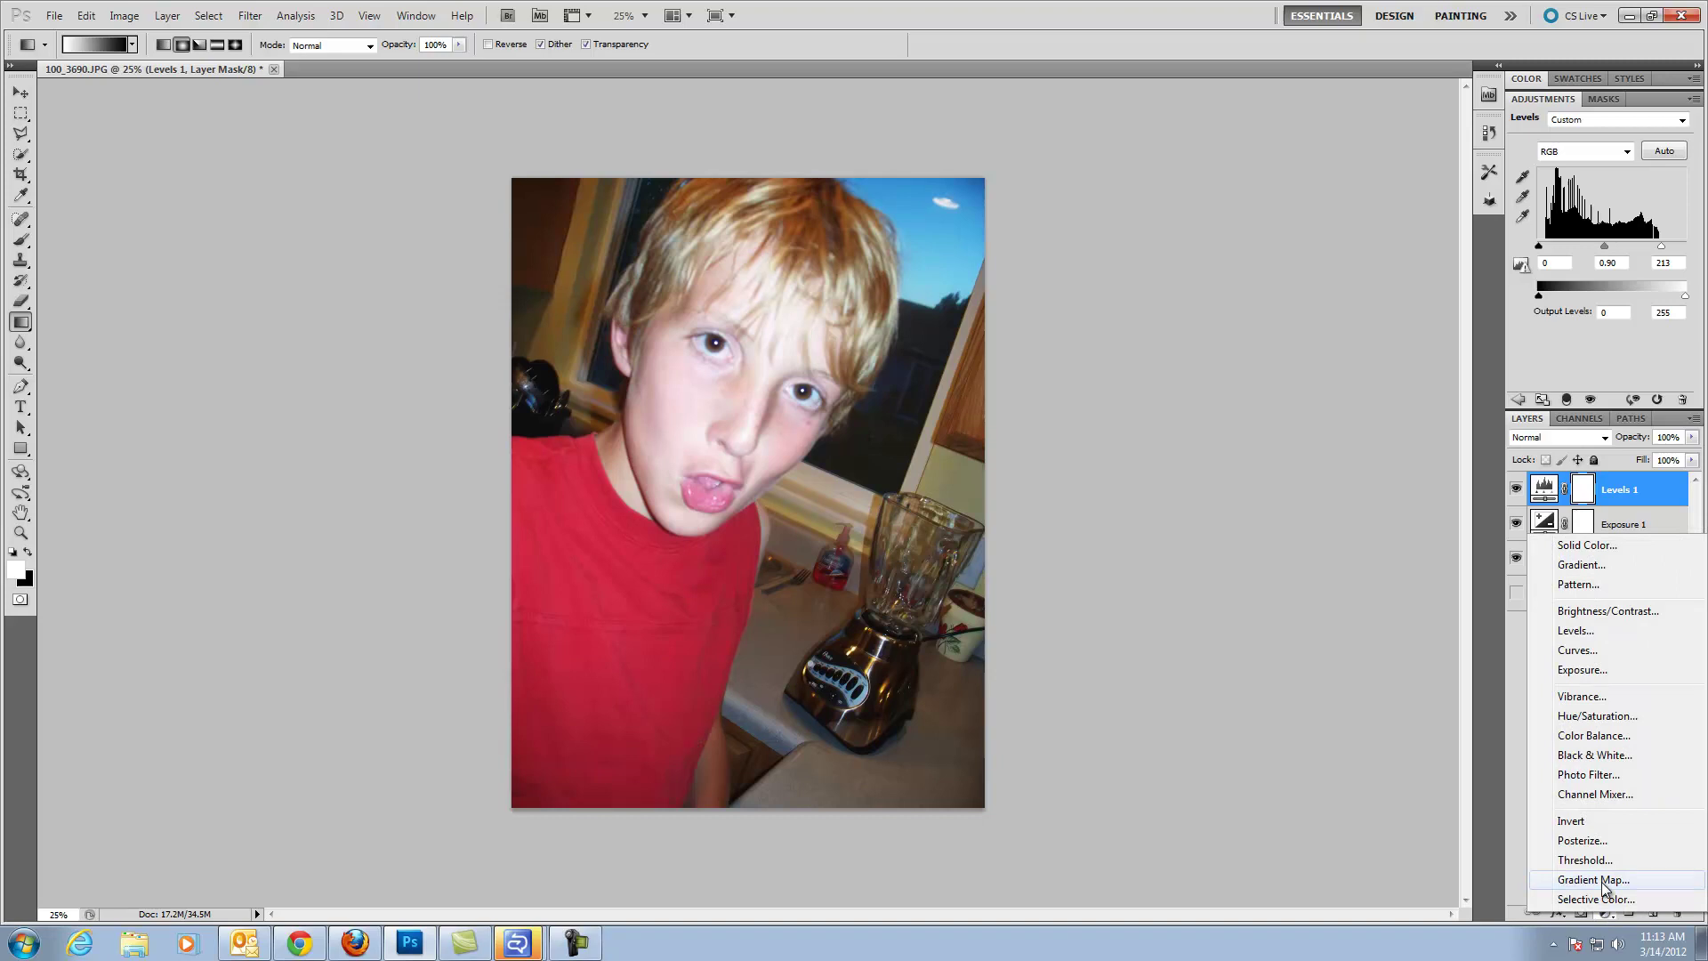
pyautogui.click(1600, 882)
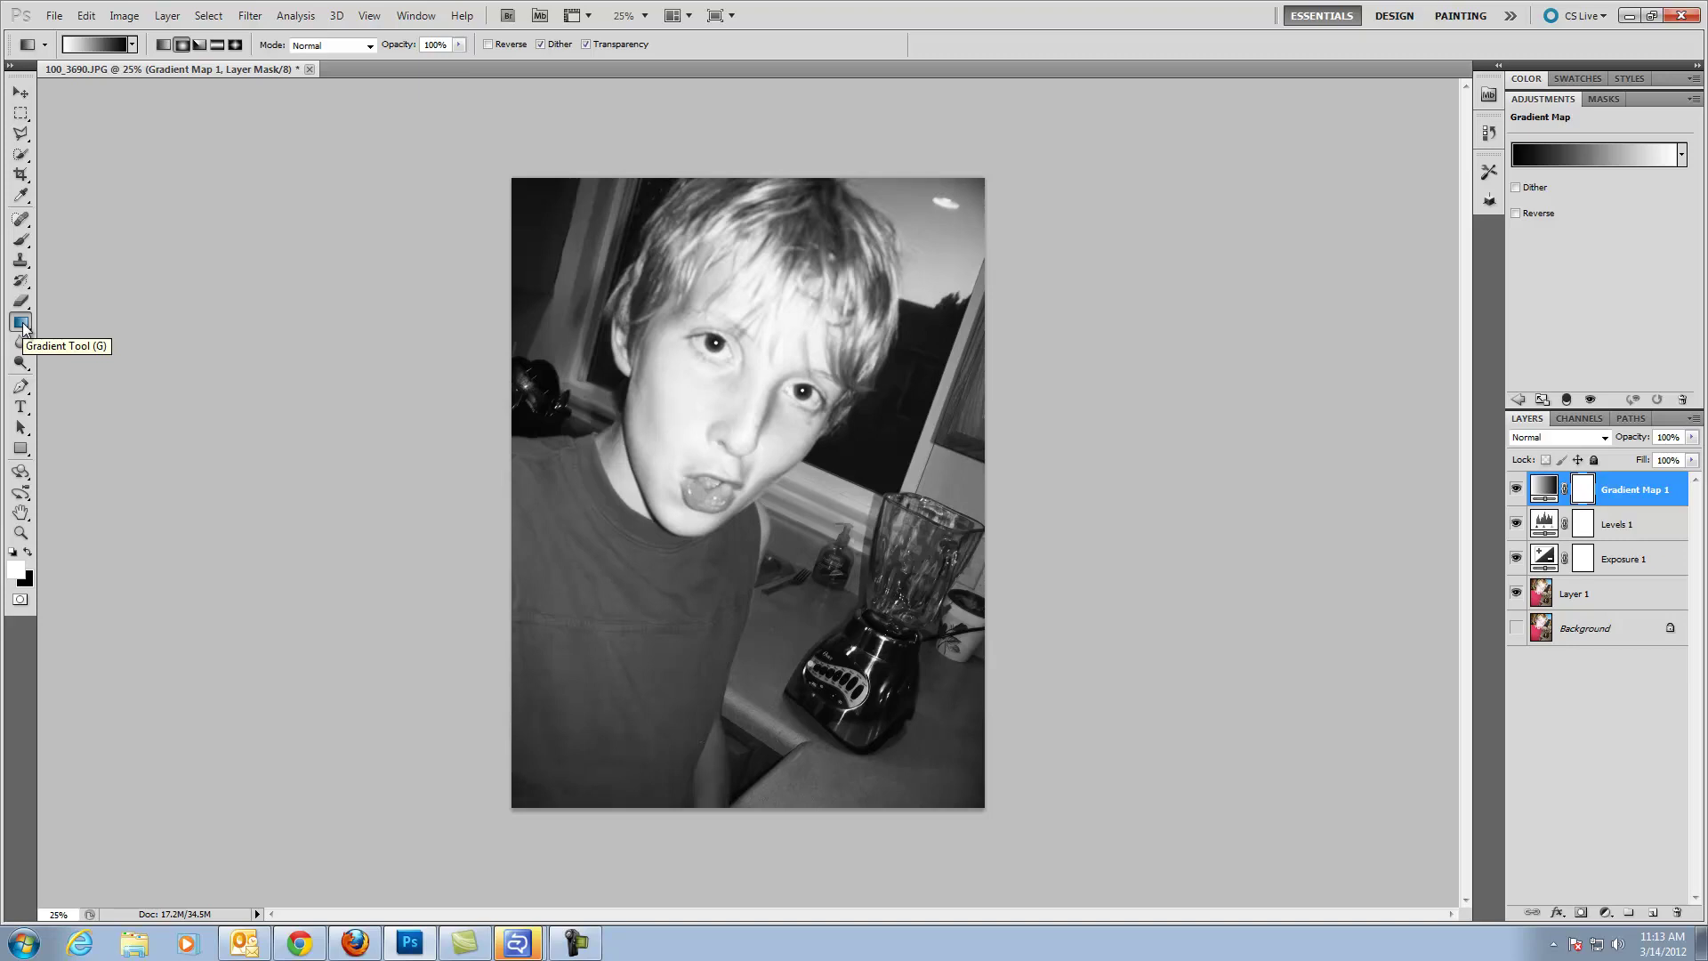
# Step: Draw a radial gradient on the Gradient Map mask outward from the boy's nose
pyautogui.click(181, 45)
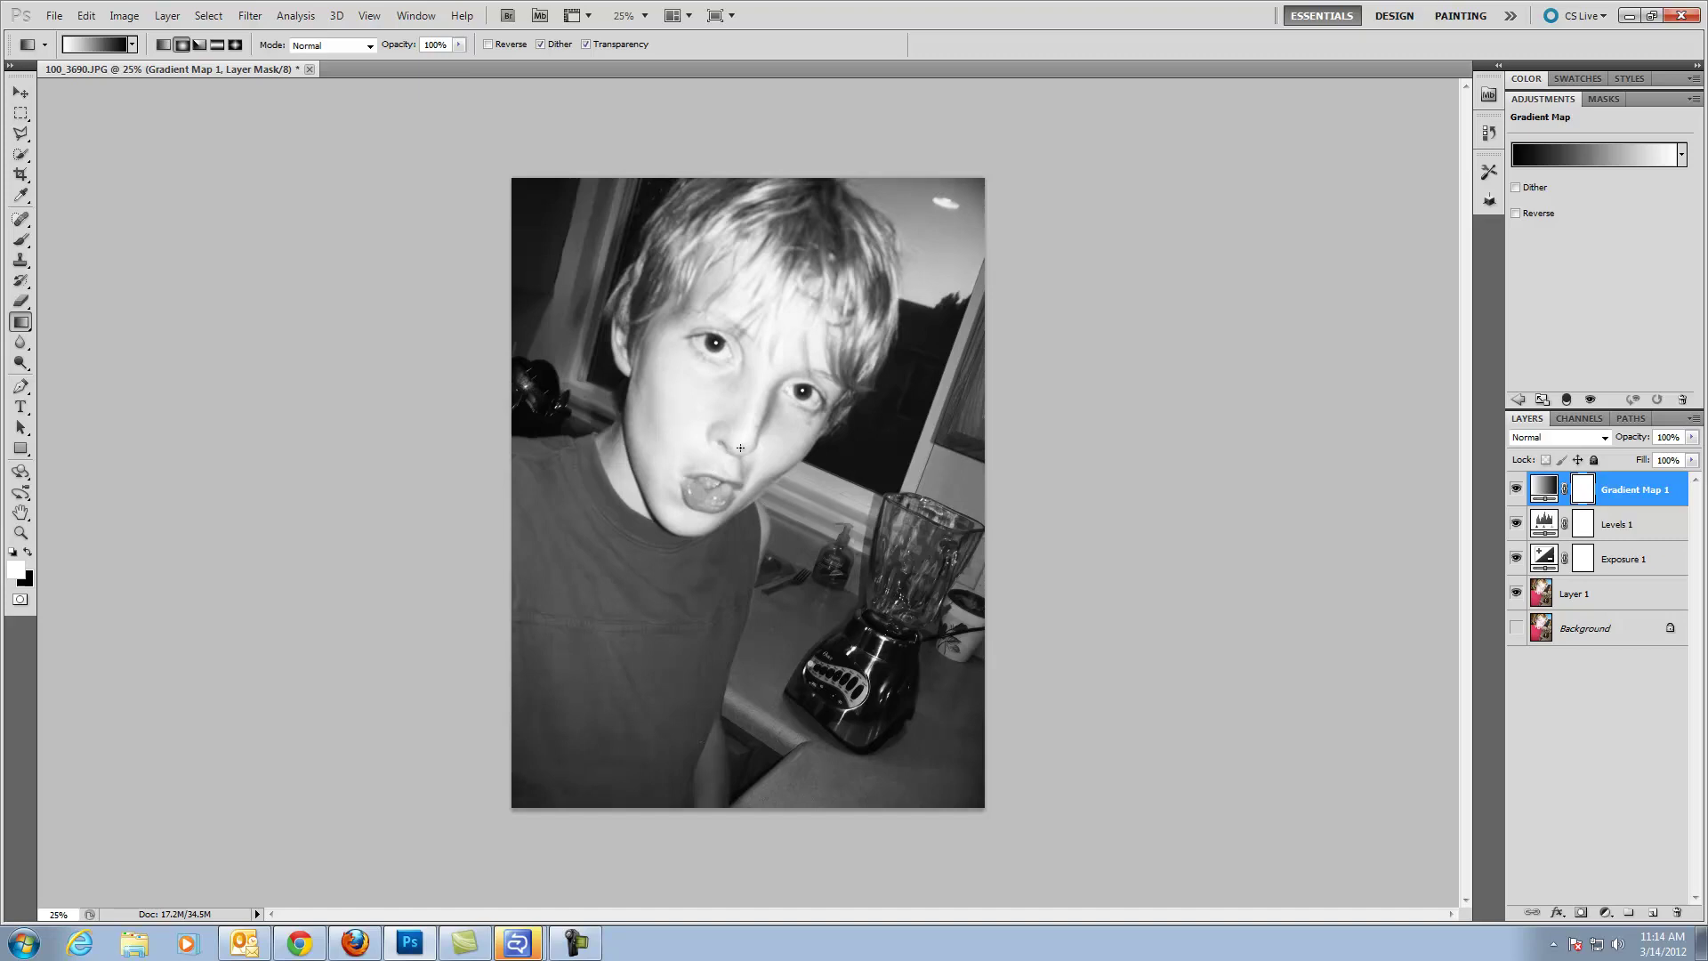
pyautogui.moveTo(740, 448); pyautogui.dragTo(952, 234)
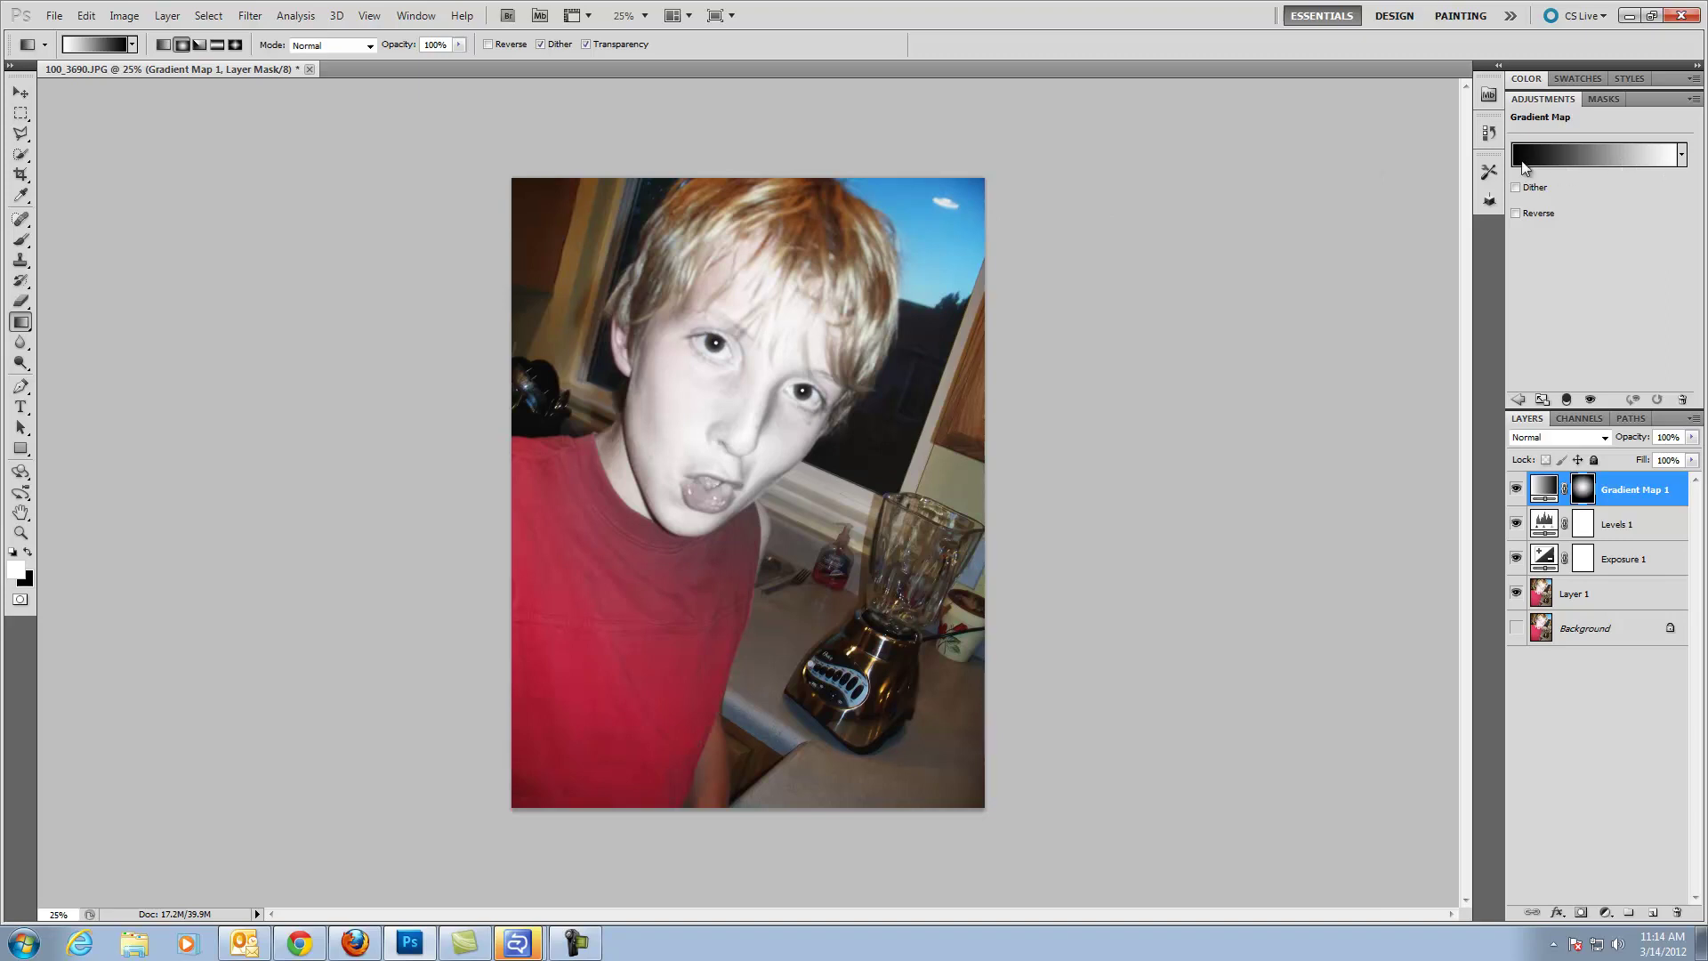
# Step: Rearrange the Gradient Map's colour stops so the black stop sits at the left end
pyautogui.click(1592, 157)
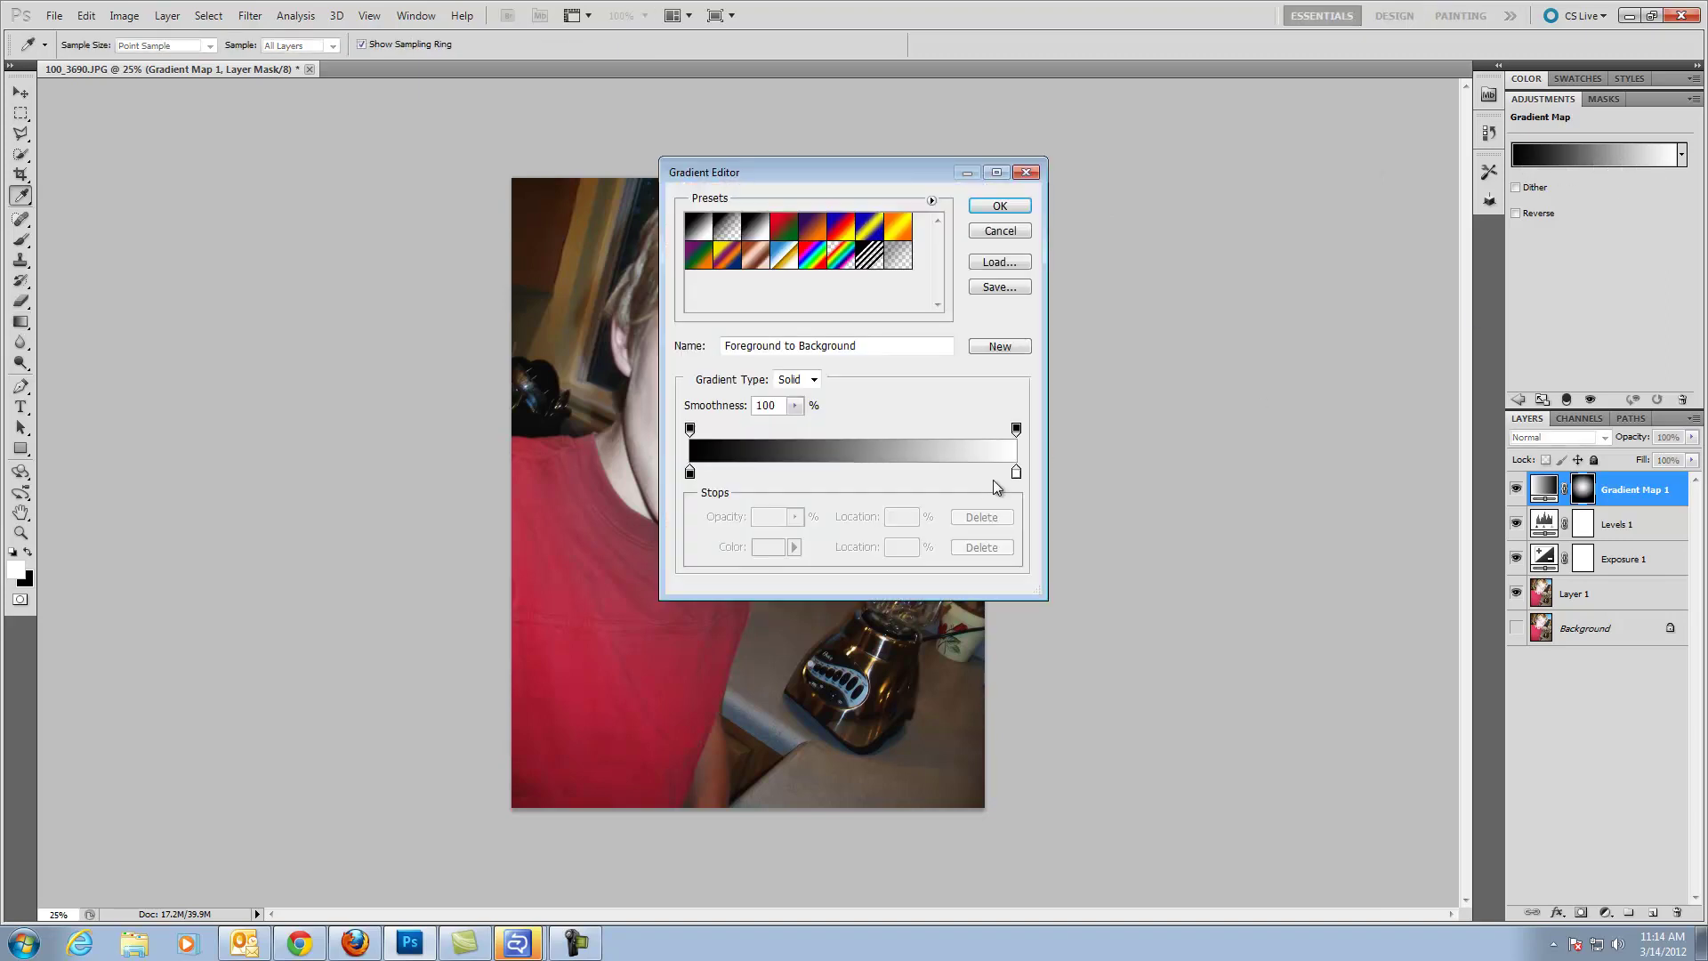
pyautogui.moveTo(1016, 474); pyautogui.dragTo(792, 473)
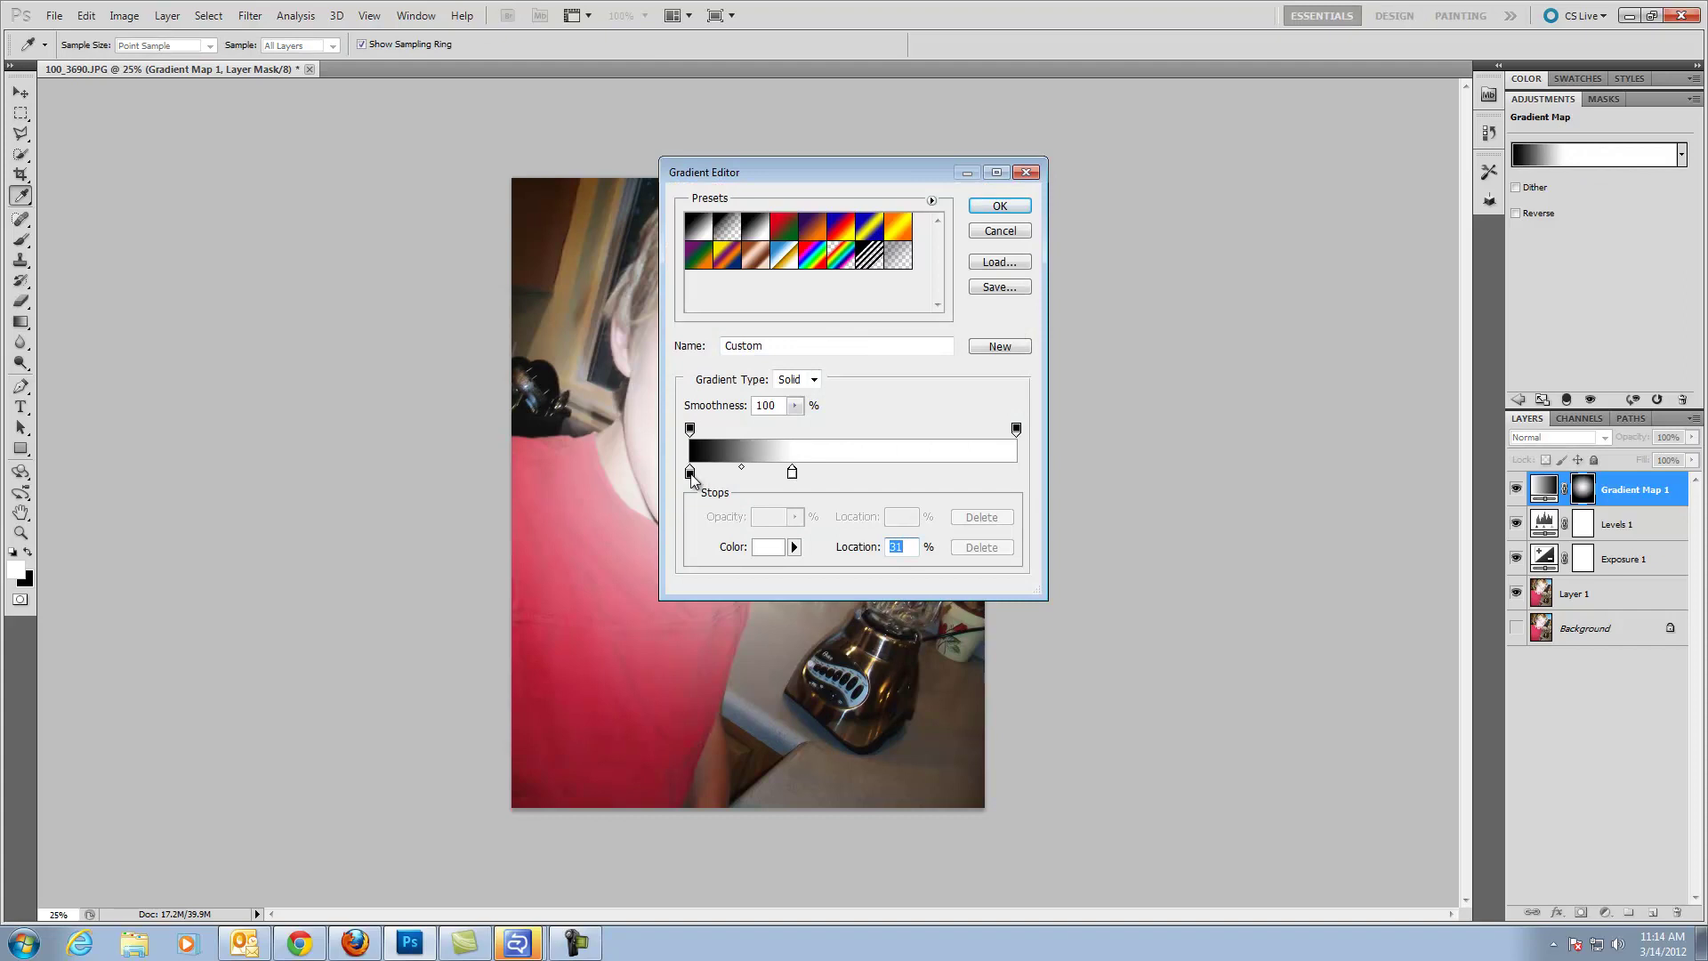
pyautogui.moveTo(690, 472); pyautogui.dragTo(1023, 473)
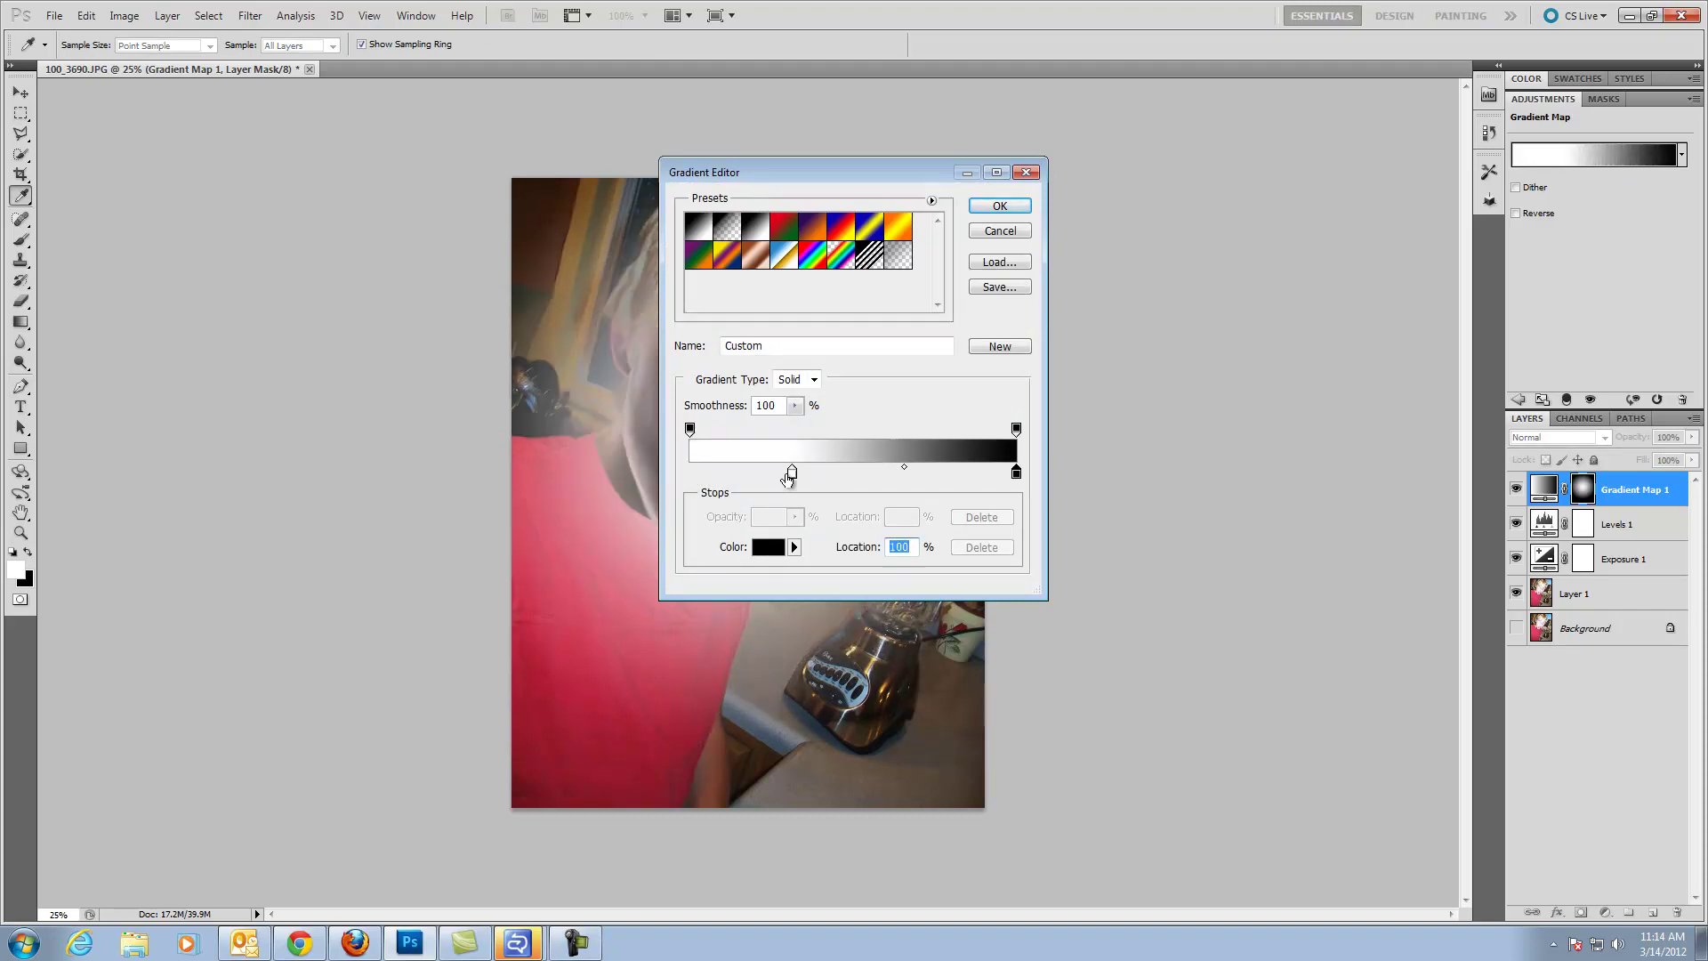
pyautogui.moveTo(788, 473); pyautogui.dragTo(690, 475)
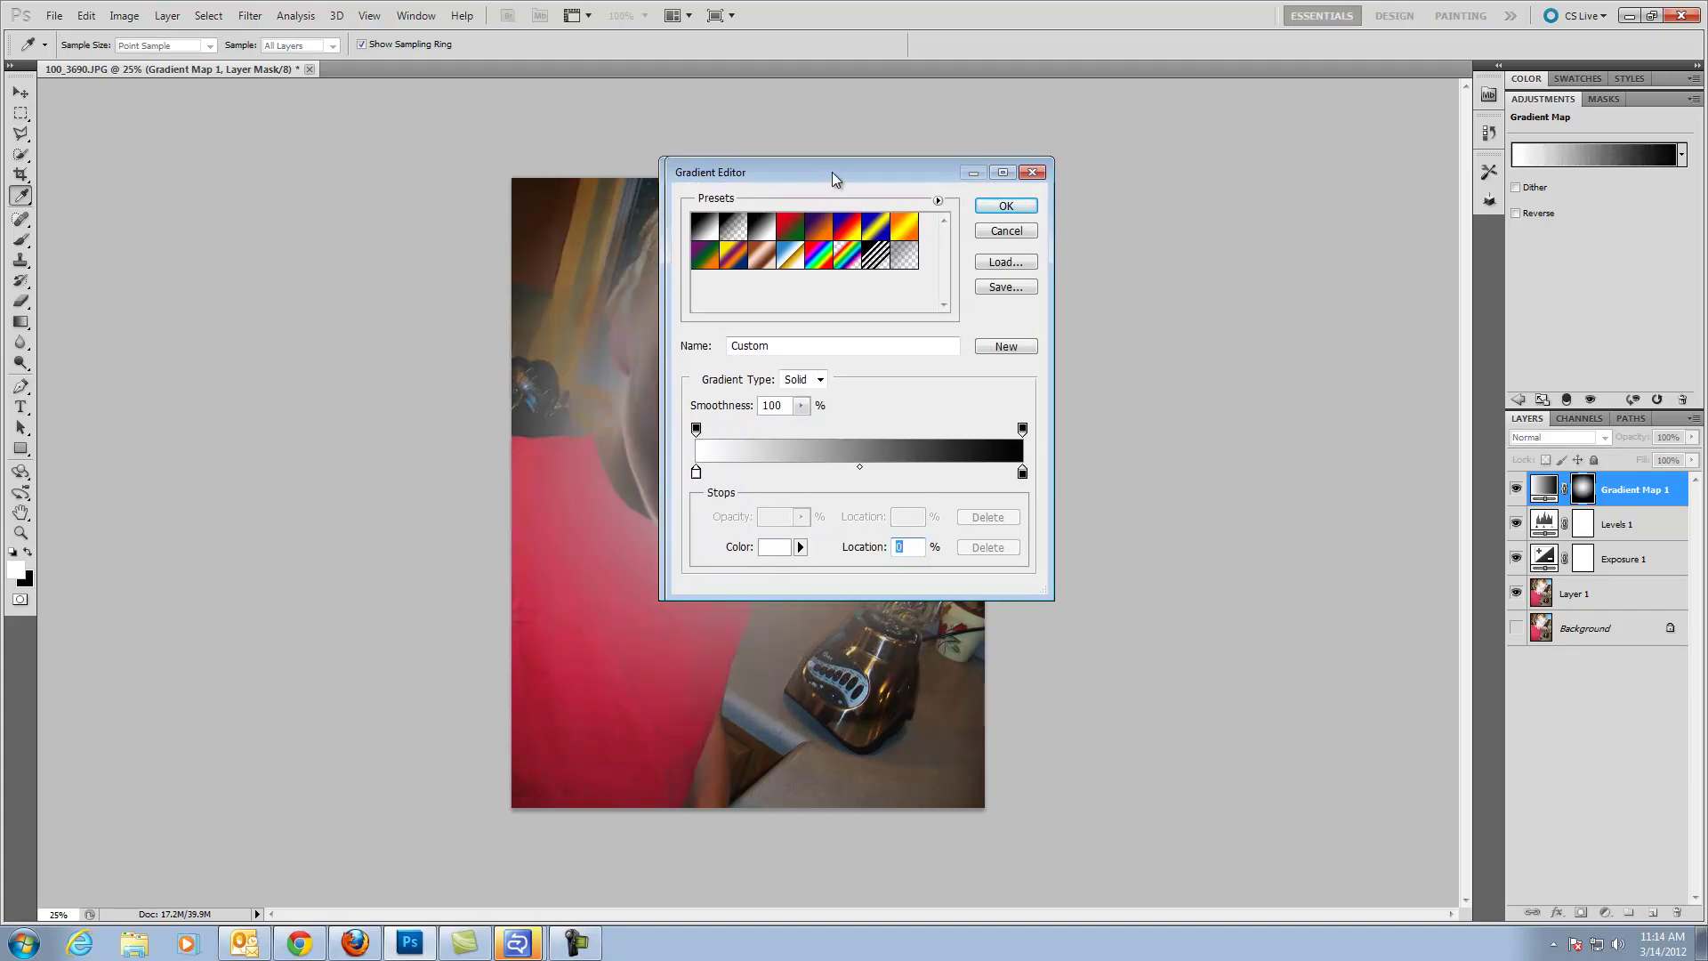
pyautogui.moveTo(831, 173); pyautogui.dragTo(1219, 273)
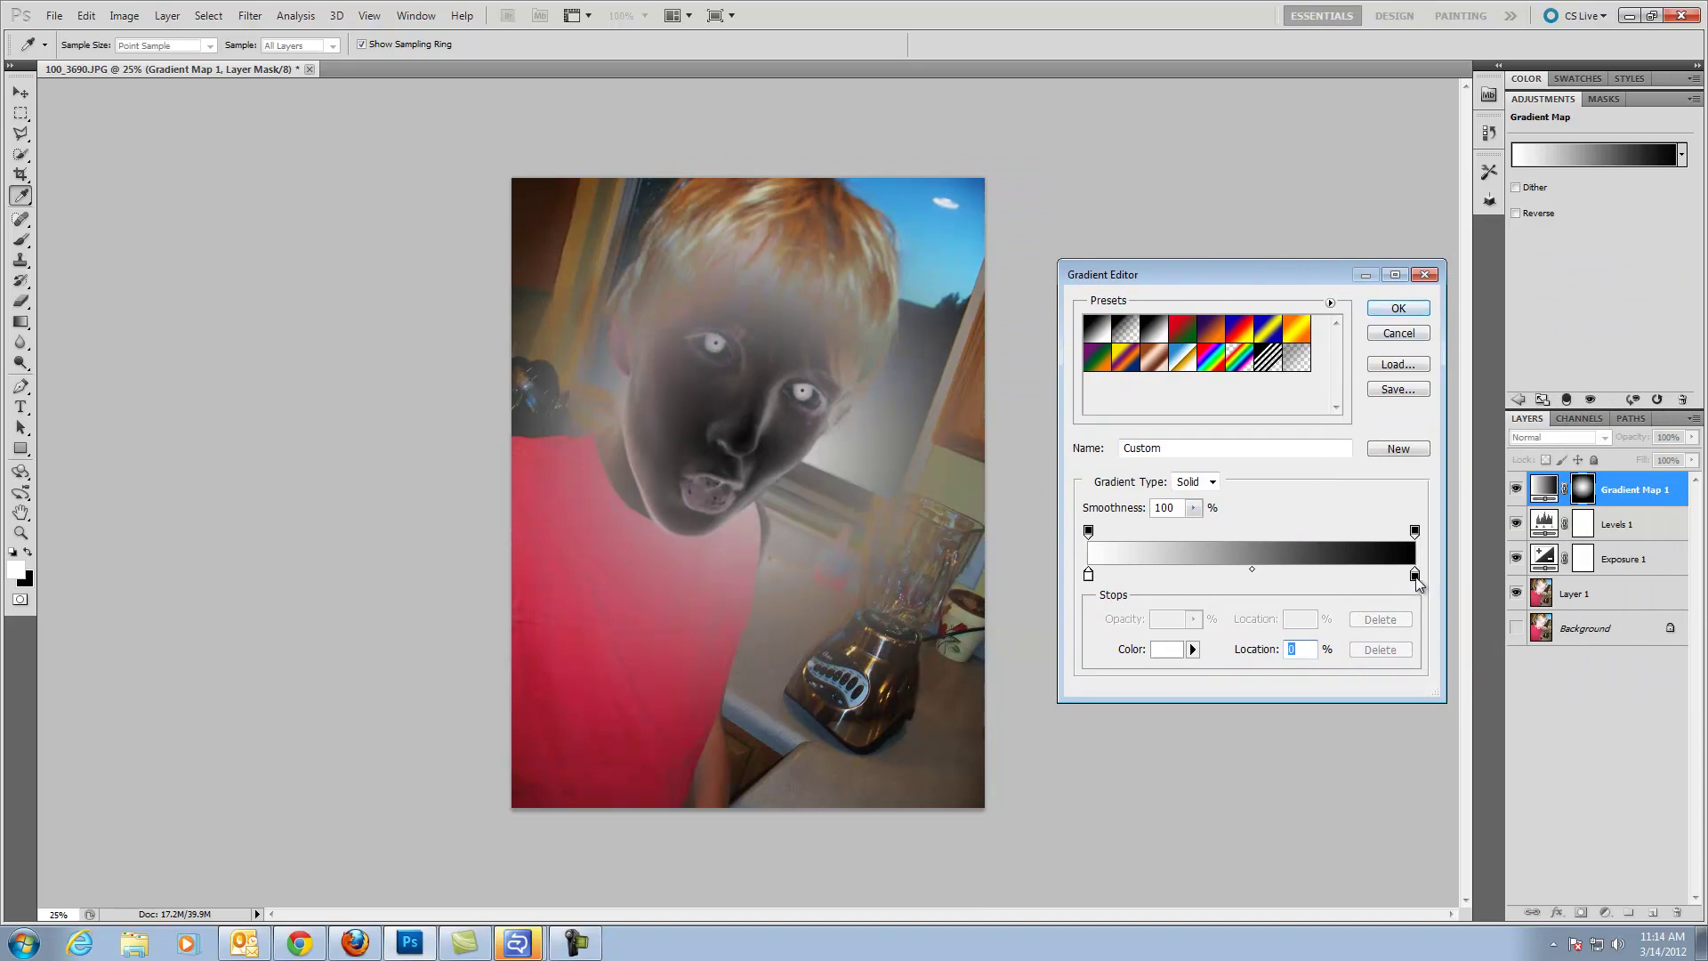
pyautogui.moveTo(1414, 577)
pyautogui.mouseDown()
pyautogui.moveTo(1163, 576)
pyautogui.moveTo(1420, 576)
pyautogui.mouseUp()
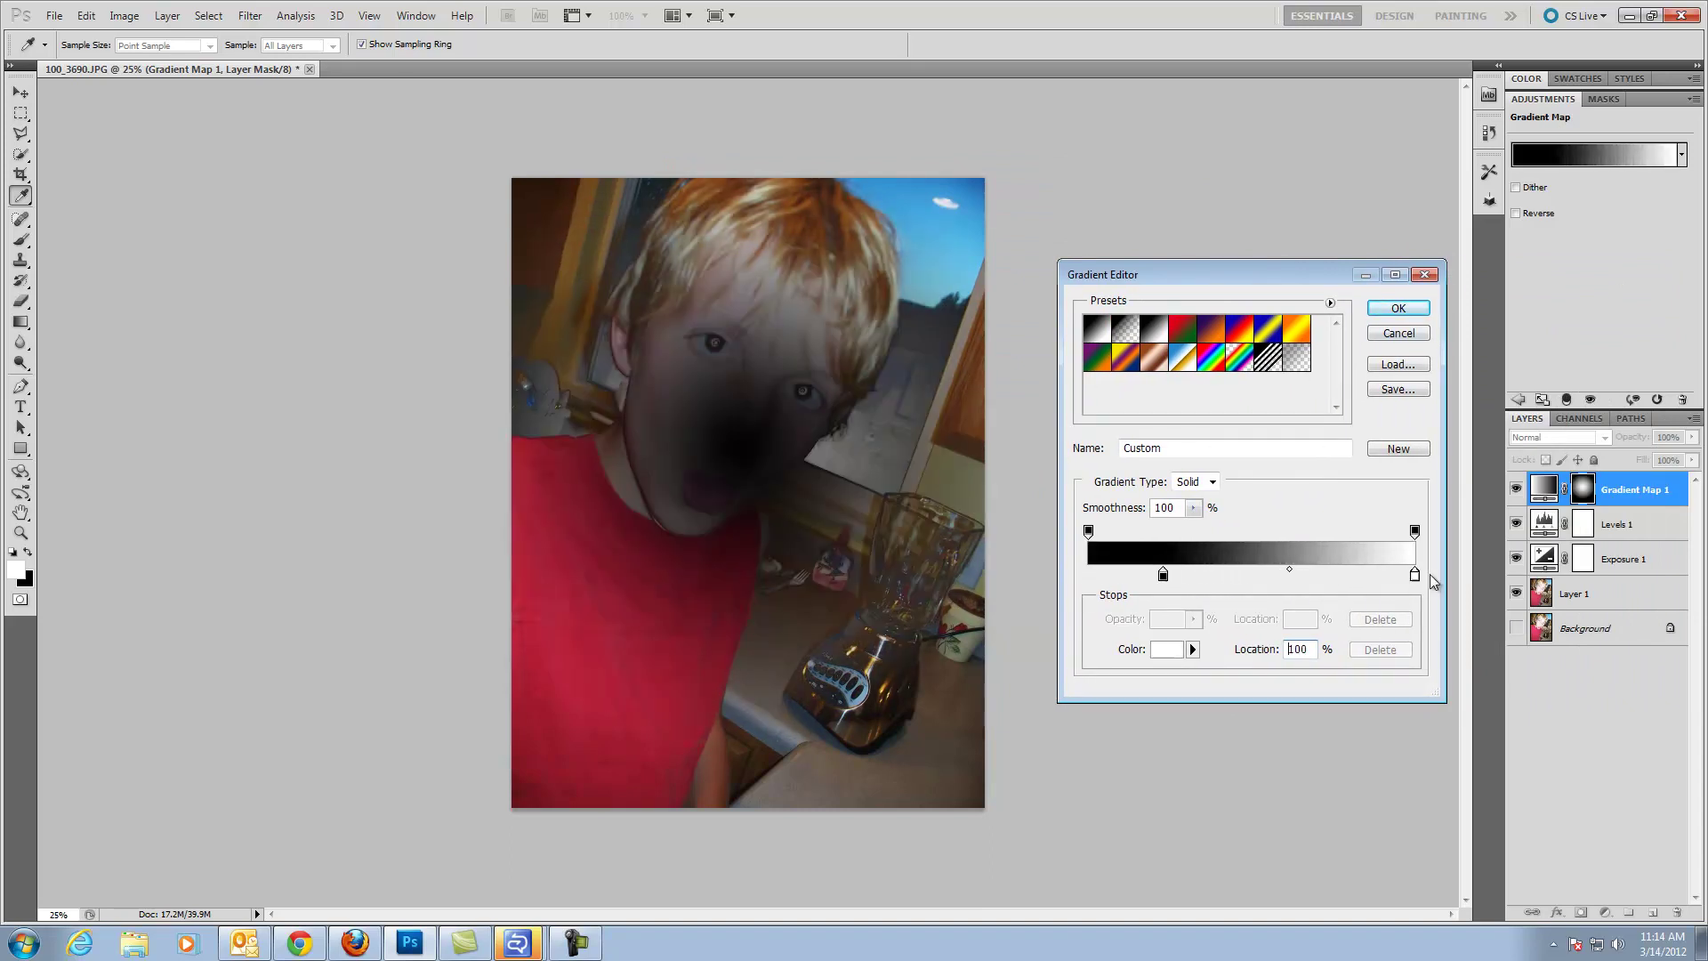
pyautogui.moveTo(1164, 578); pyautogui.dragTo(1075, 596)
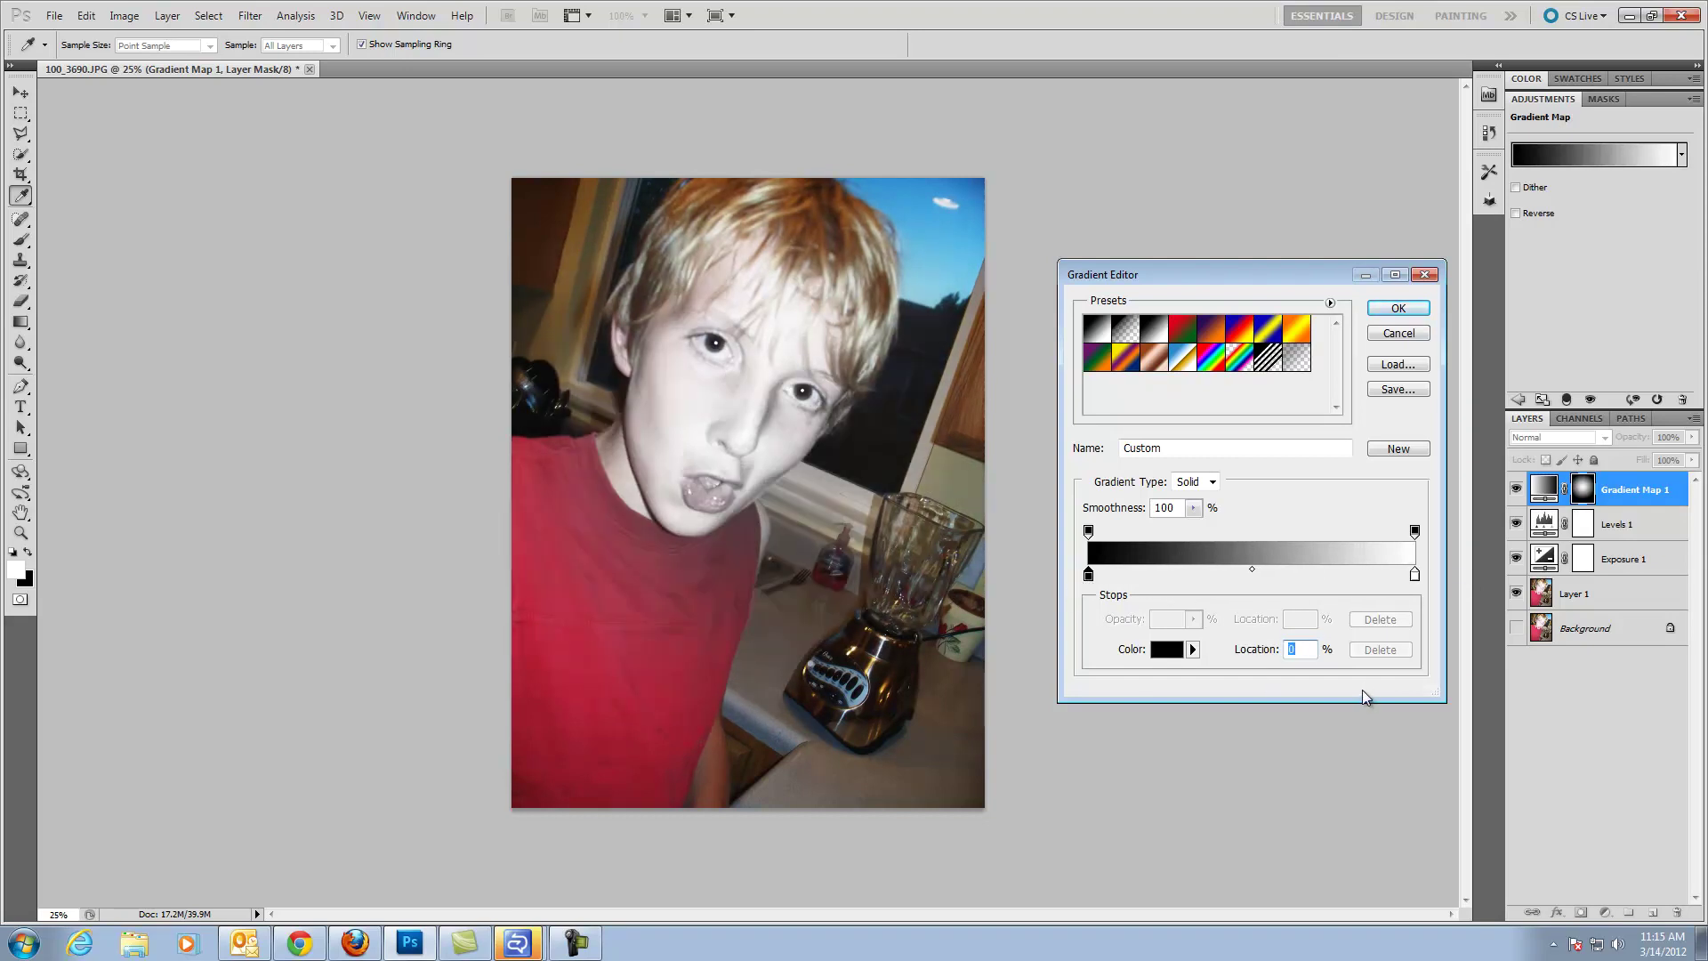
# Step: Make the right stop near-white and apply the edited gradient
pyautogui.click(1414, 574)
pyautogui.doubleClick(1416, 574)
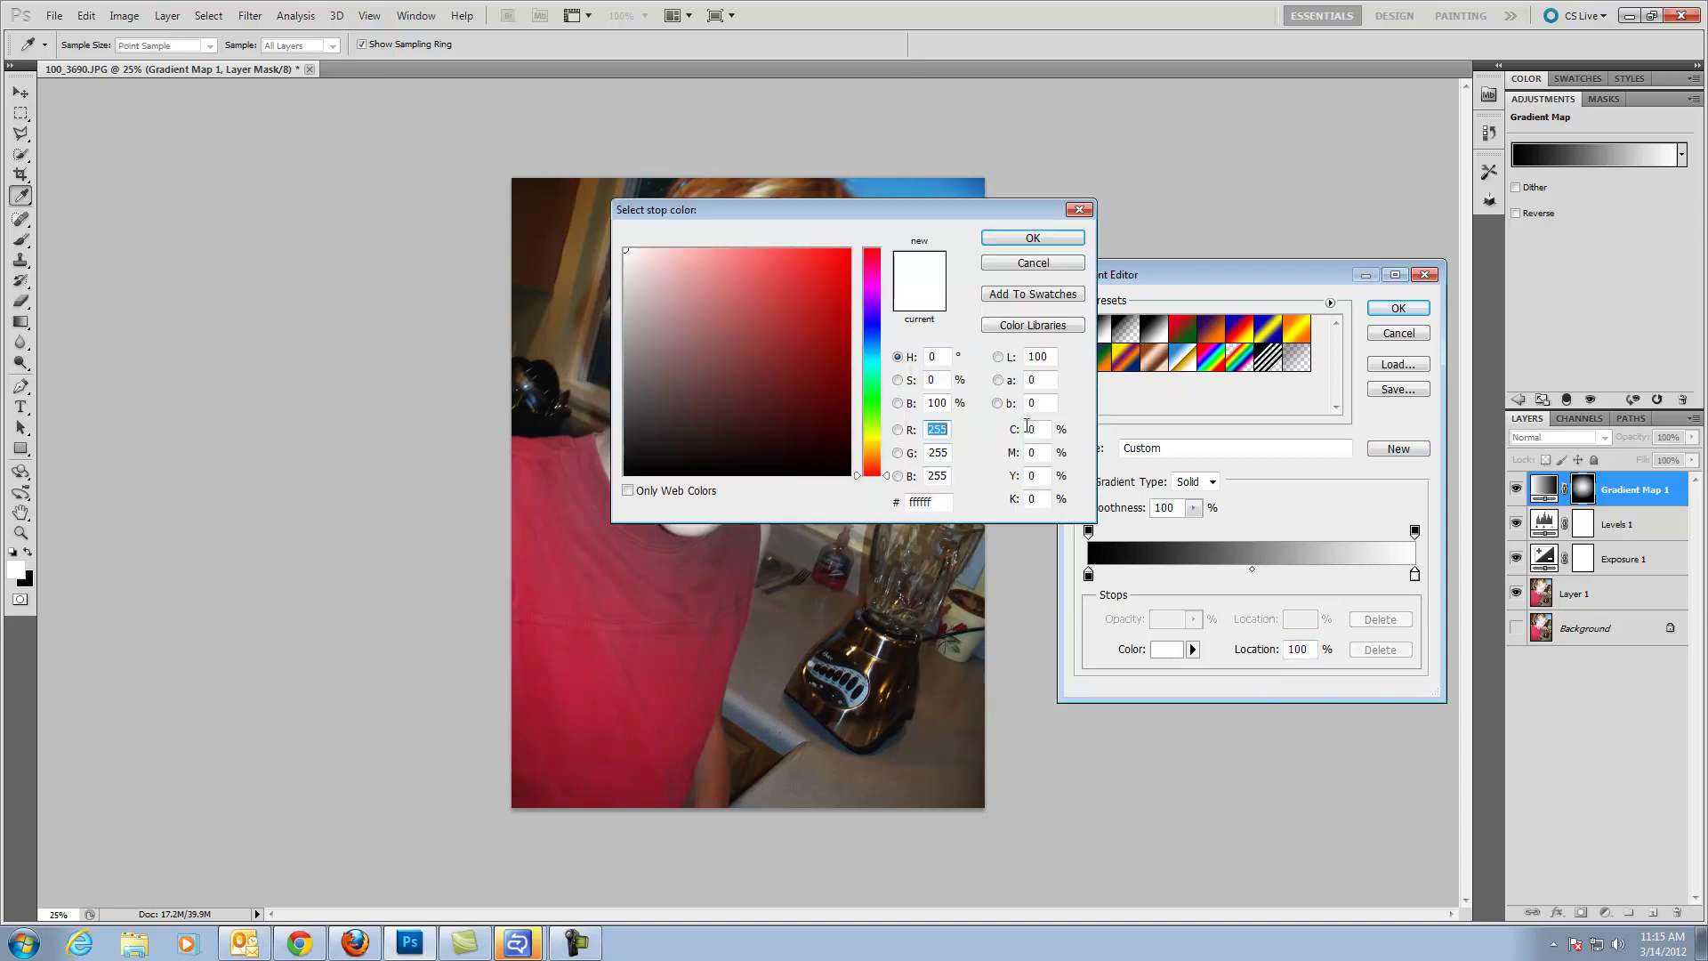
pyautogui.click(845, 272)
pyautogui.click(1008, 240)
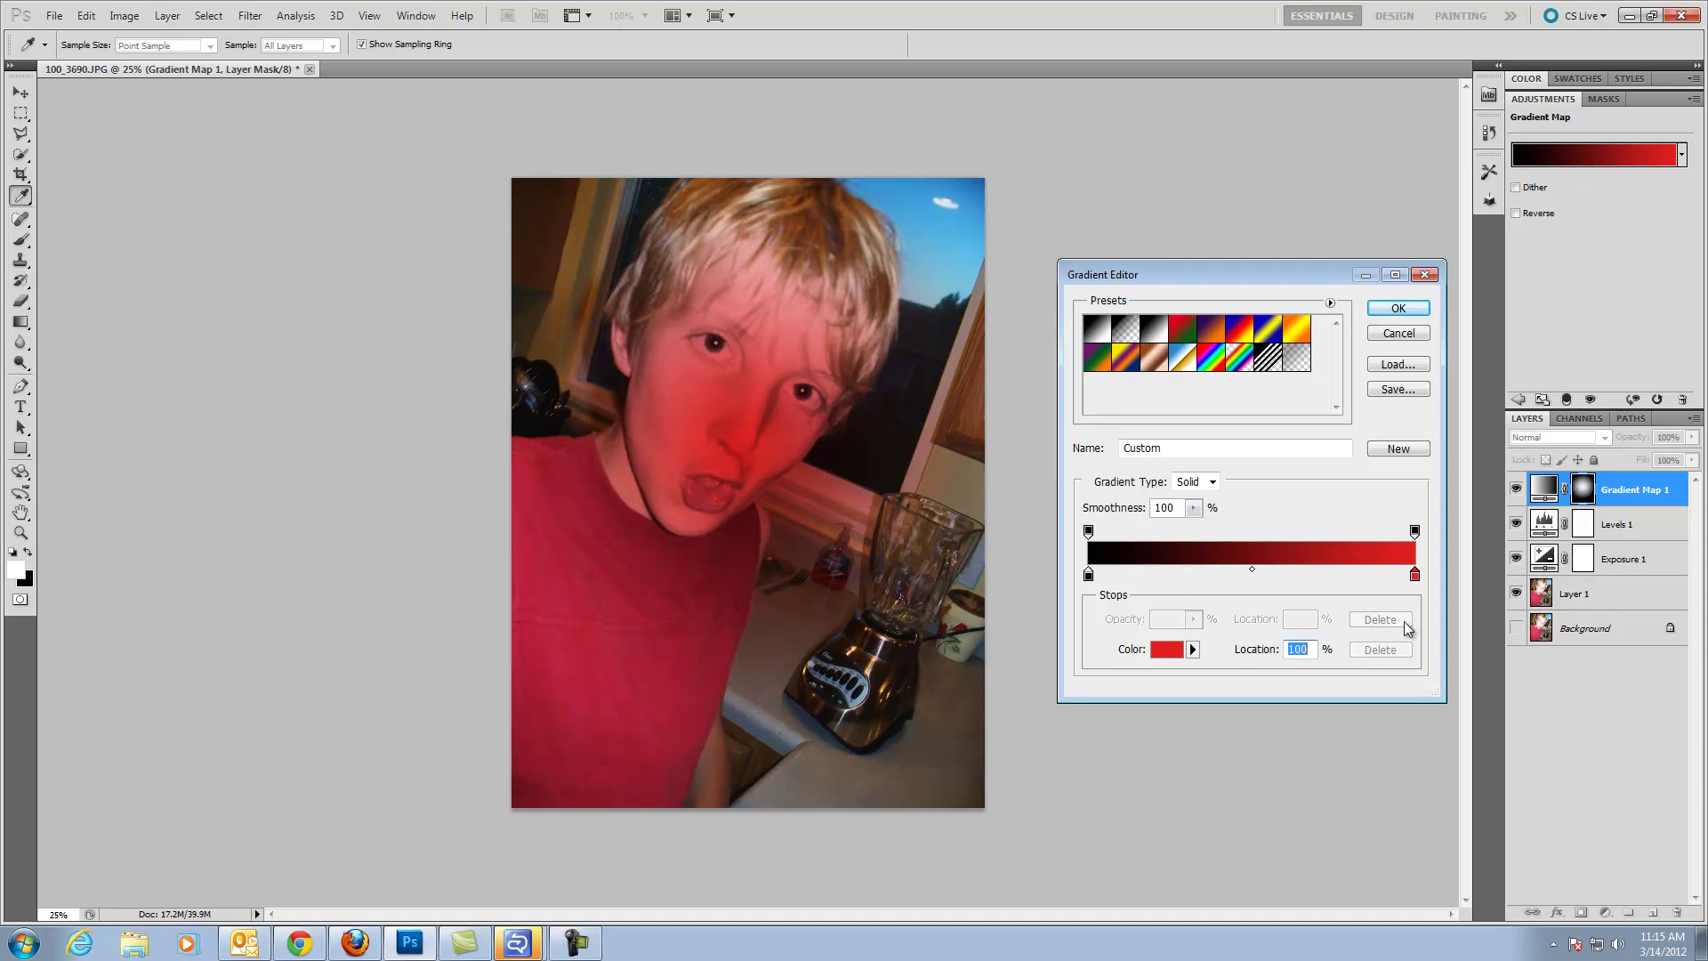
pyautogui.doubleClick(1415, 576)
pyautogui.click(625, 250)
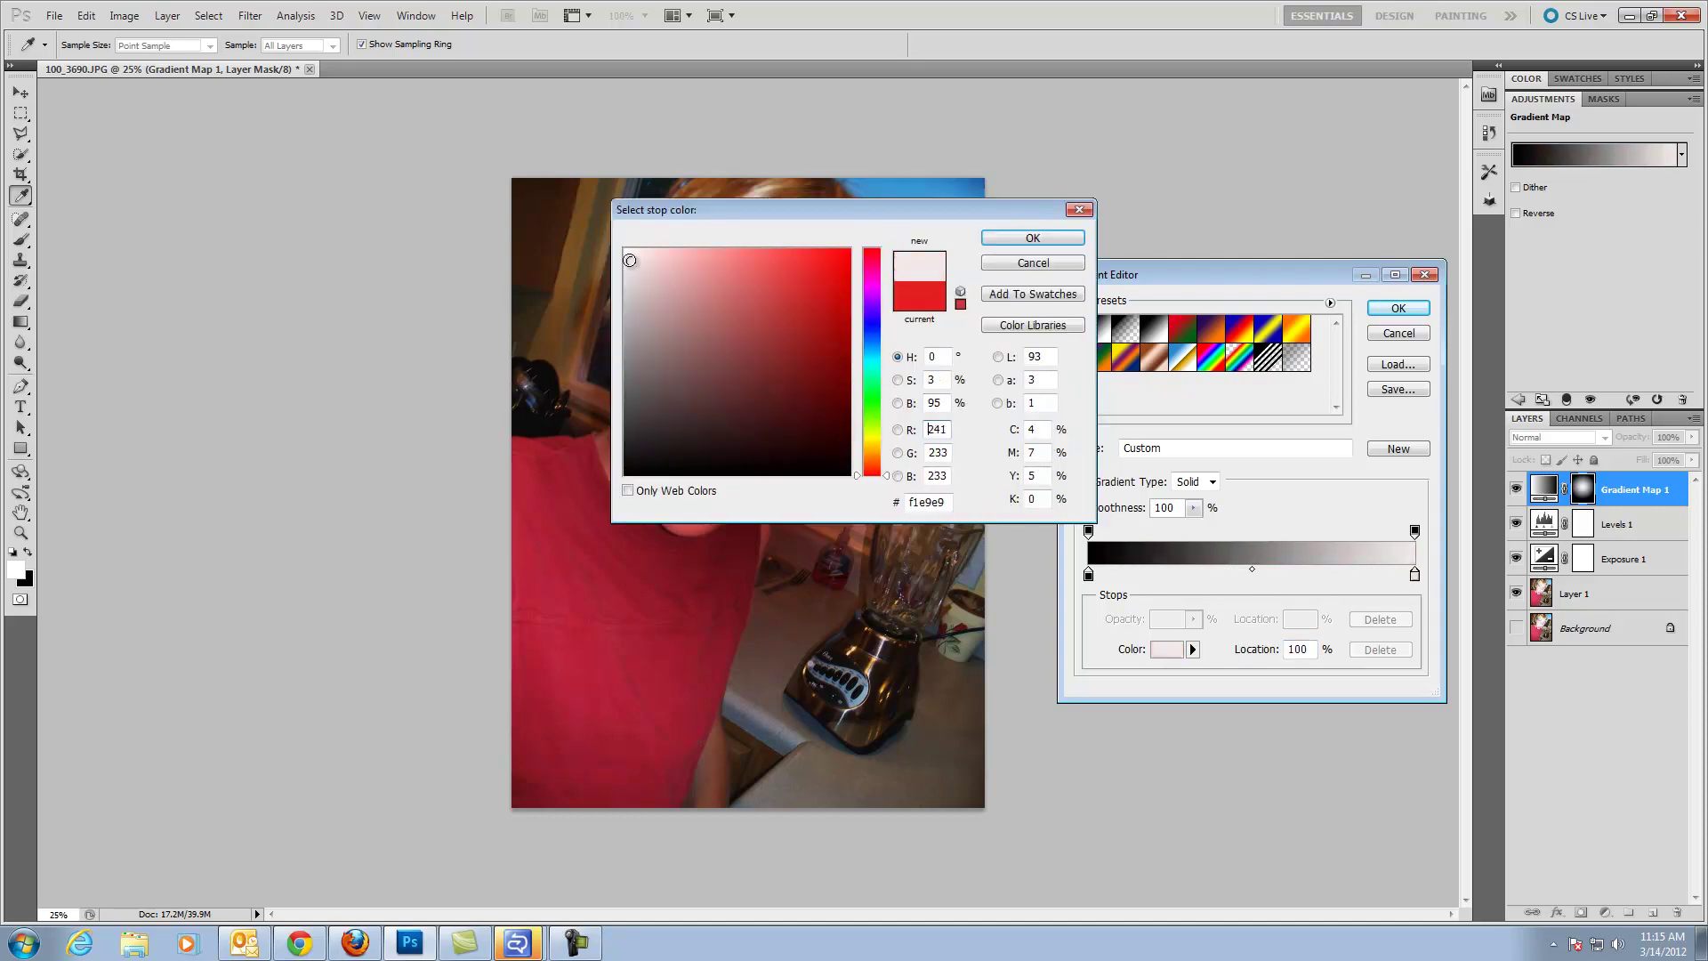
pyautogui.click(1033, 237)
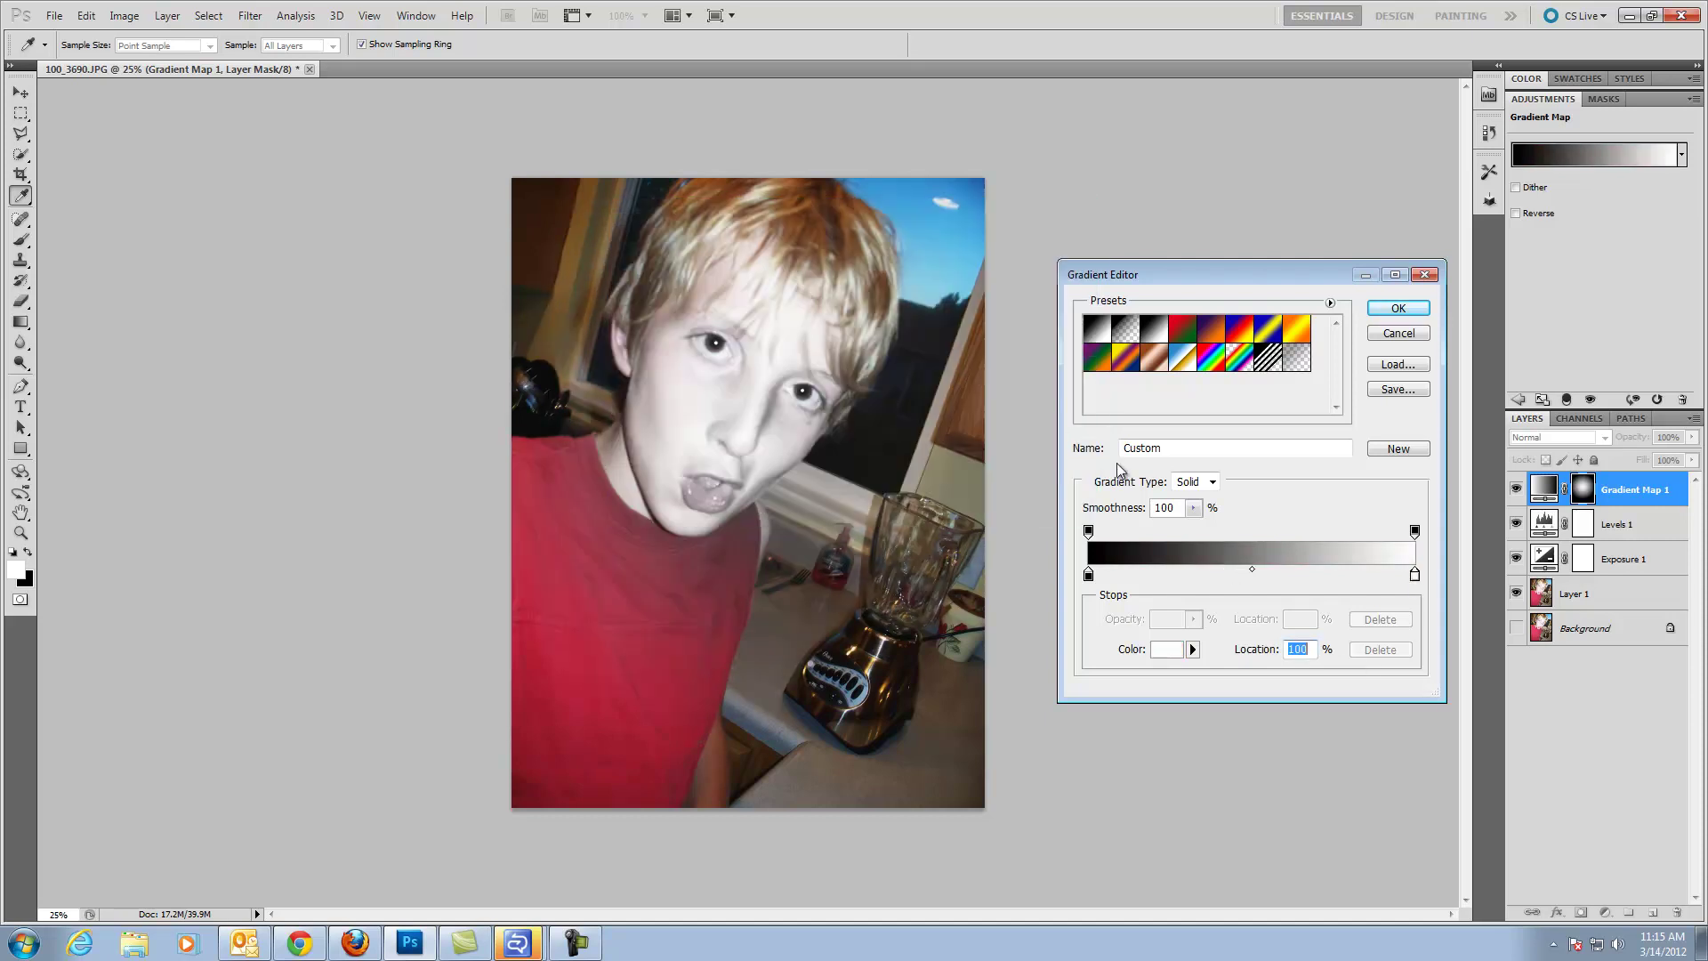
pyautogui.click(1396, 309)
pyautogui.press('g')
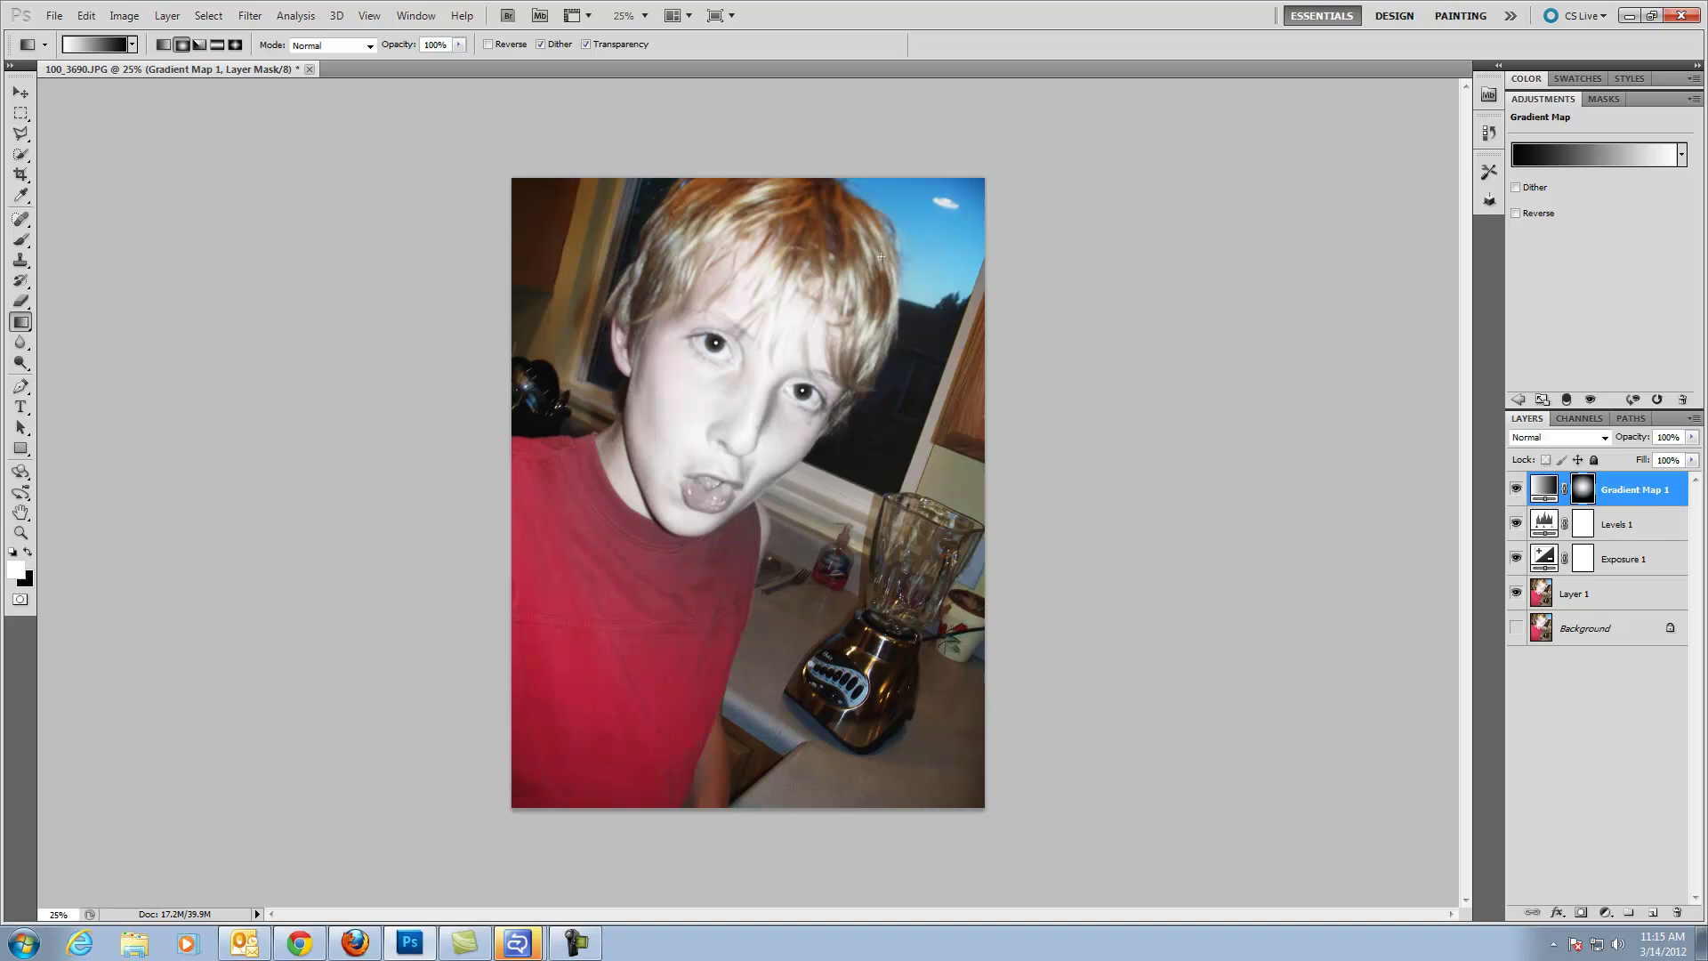
pyautogui.click(1516, 489)
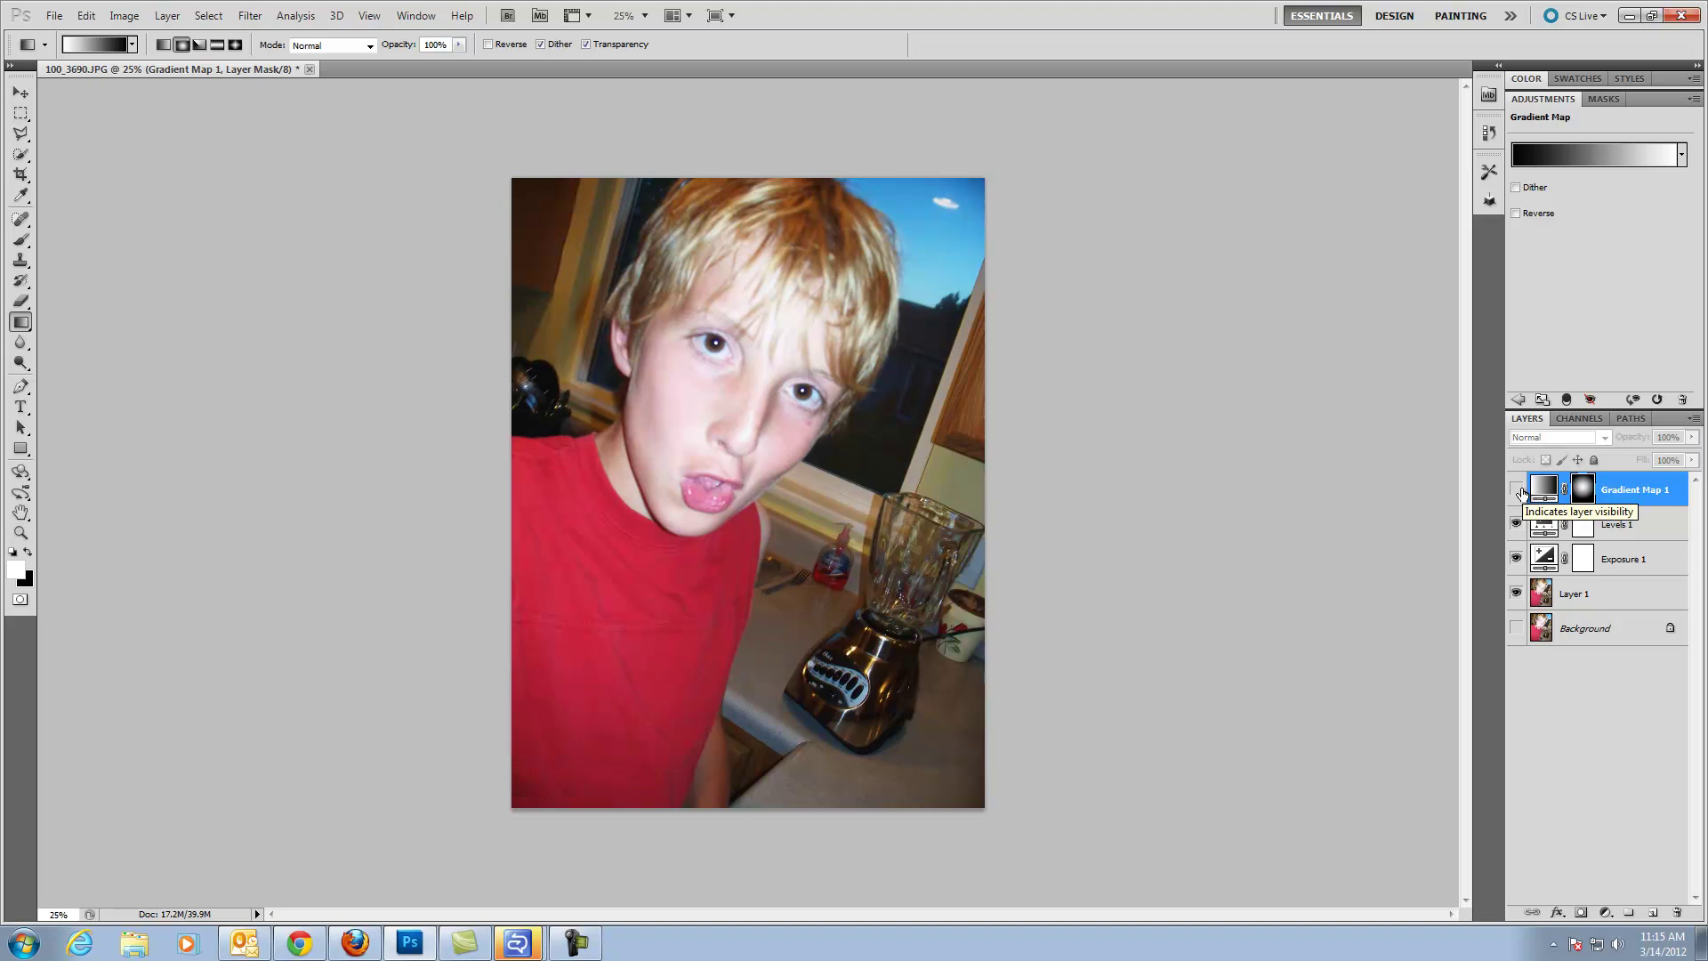
pyautogui.click(1516, 489)
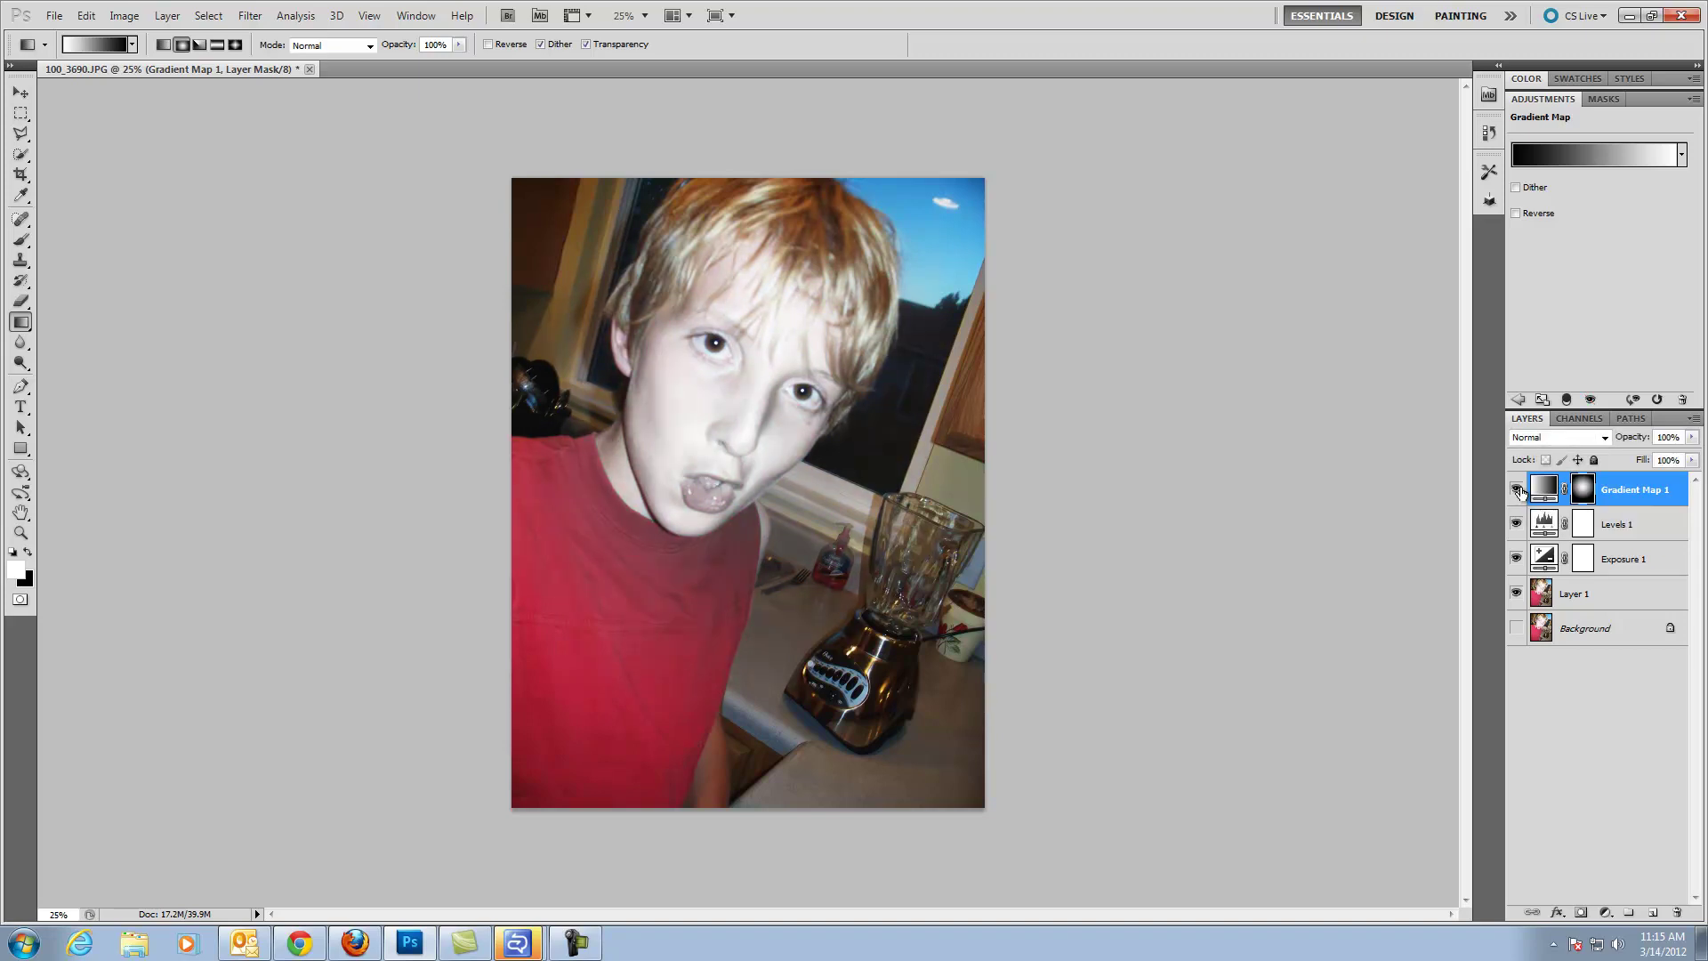
pyautogui.click(1517, 489)
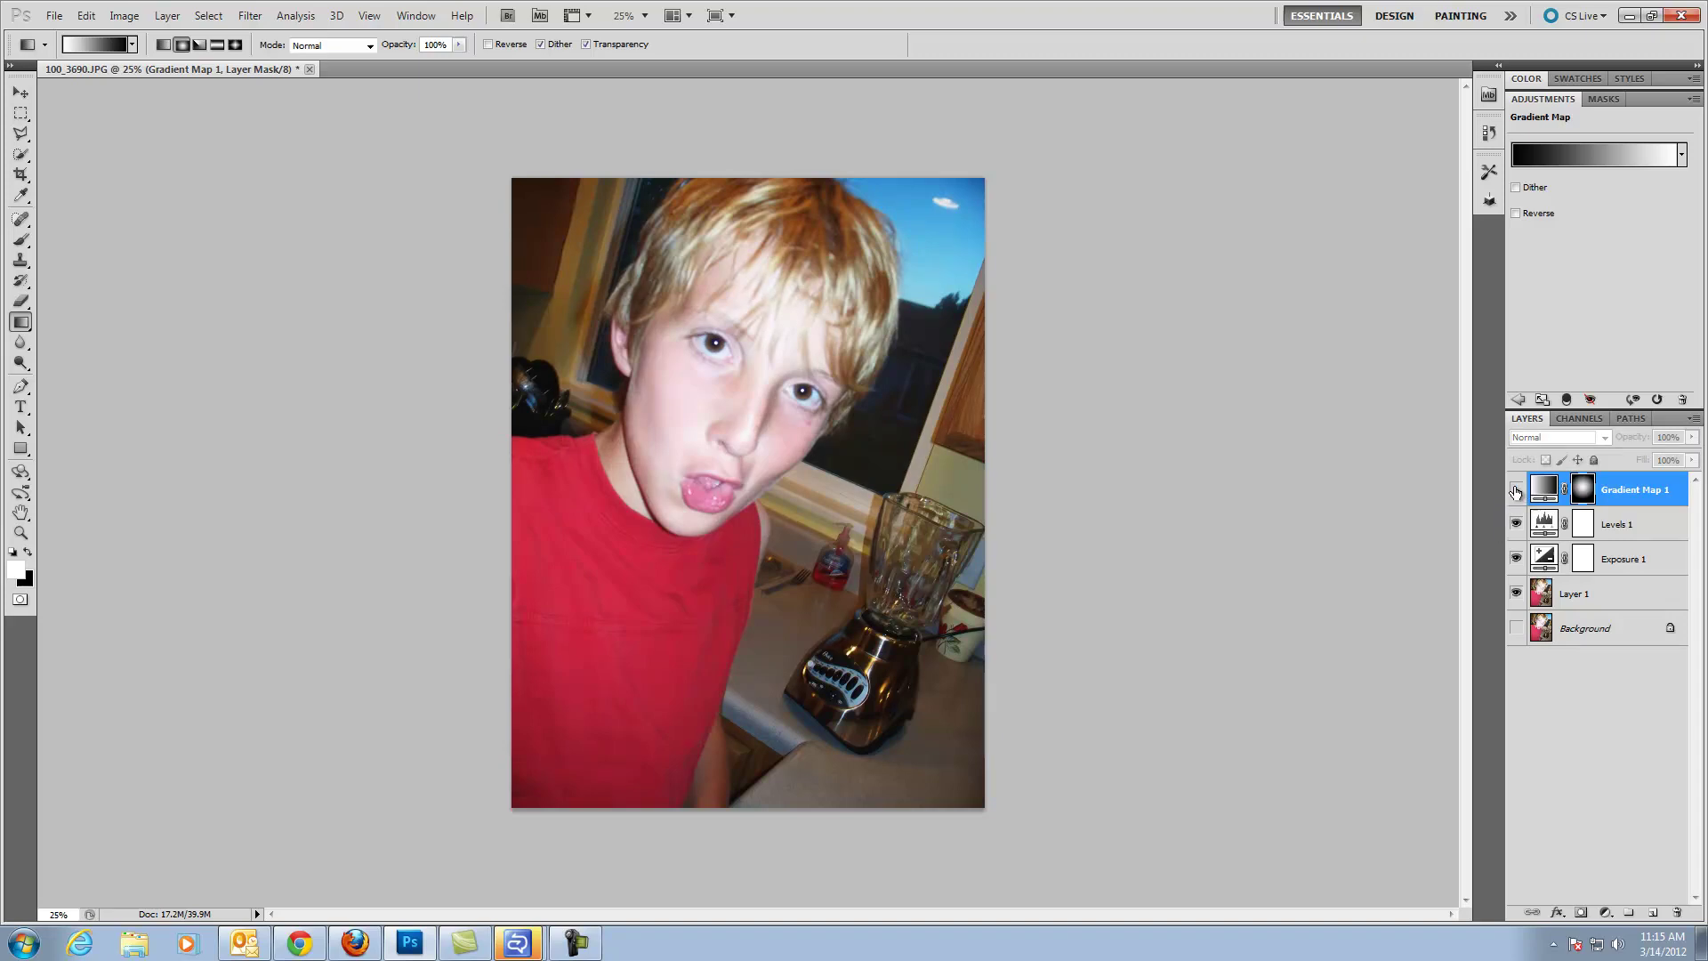
pyautogui.click(1517, 489)
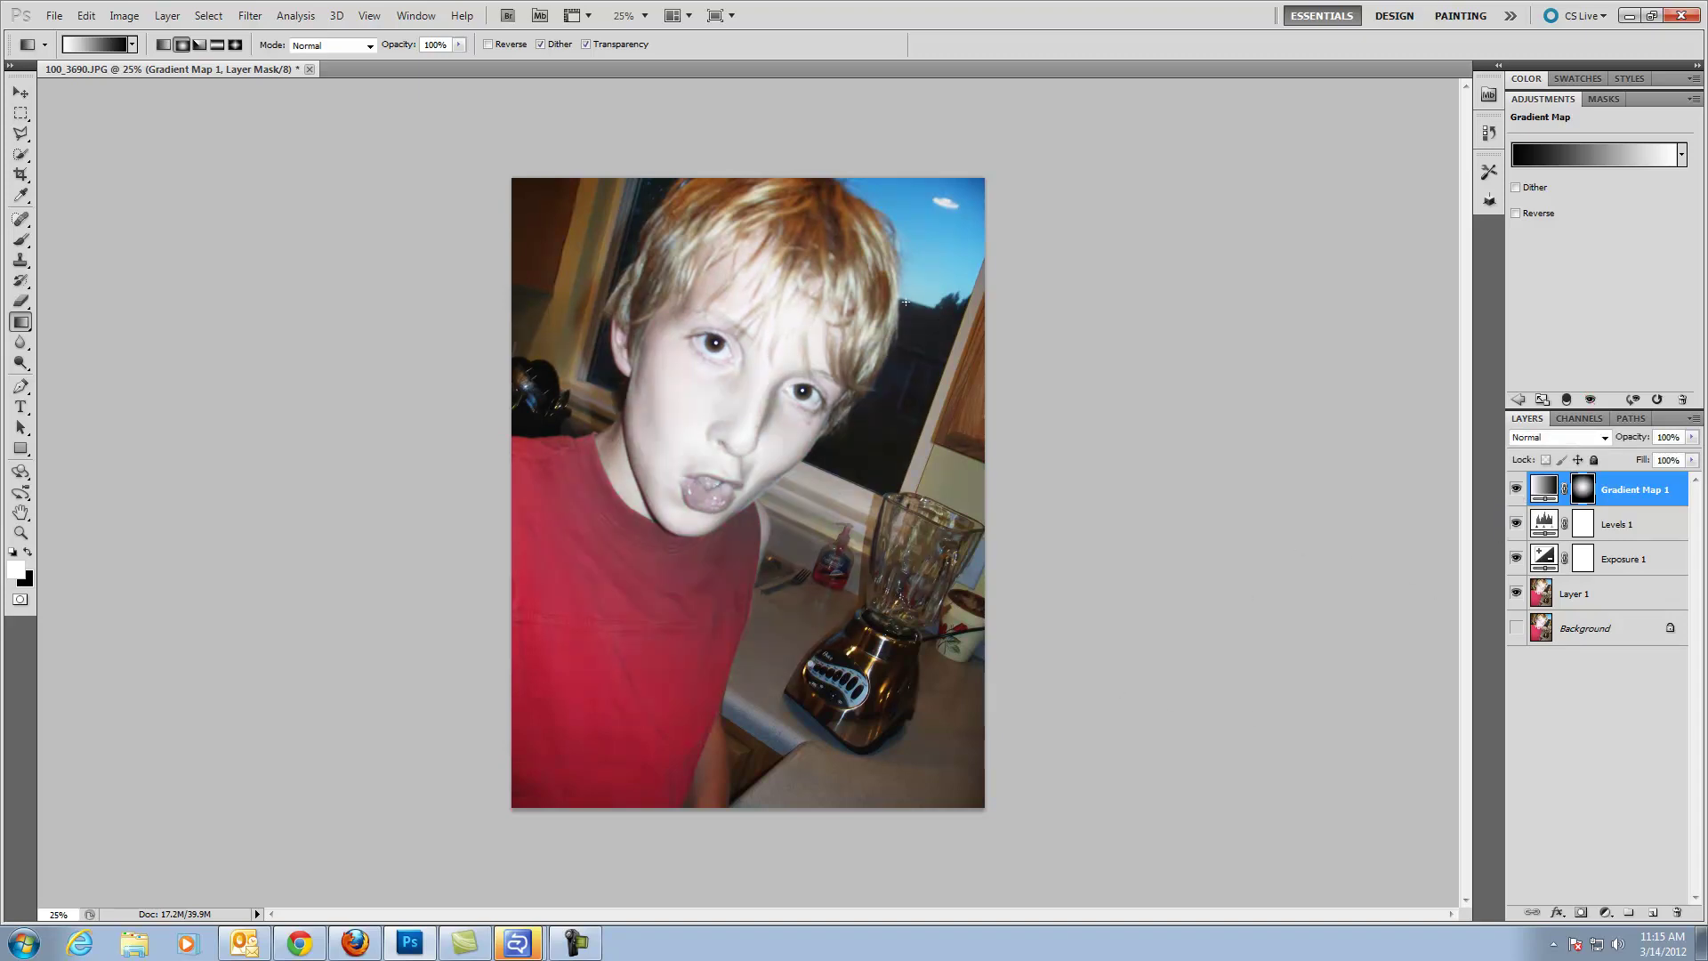
# Step: Drag several linear gradients across the Gradient Map mask, horizontal and diagonal
pyautogui.click(163, 44)
pyautogui.moveTo(910, 462); pyautogui.dragTo(638, 461)
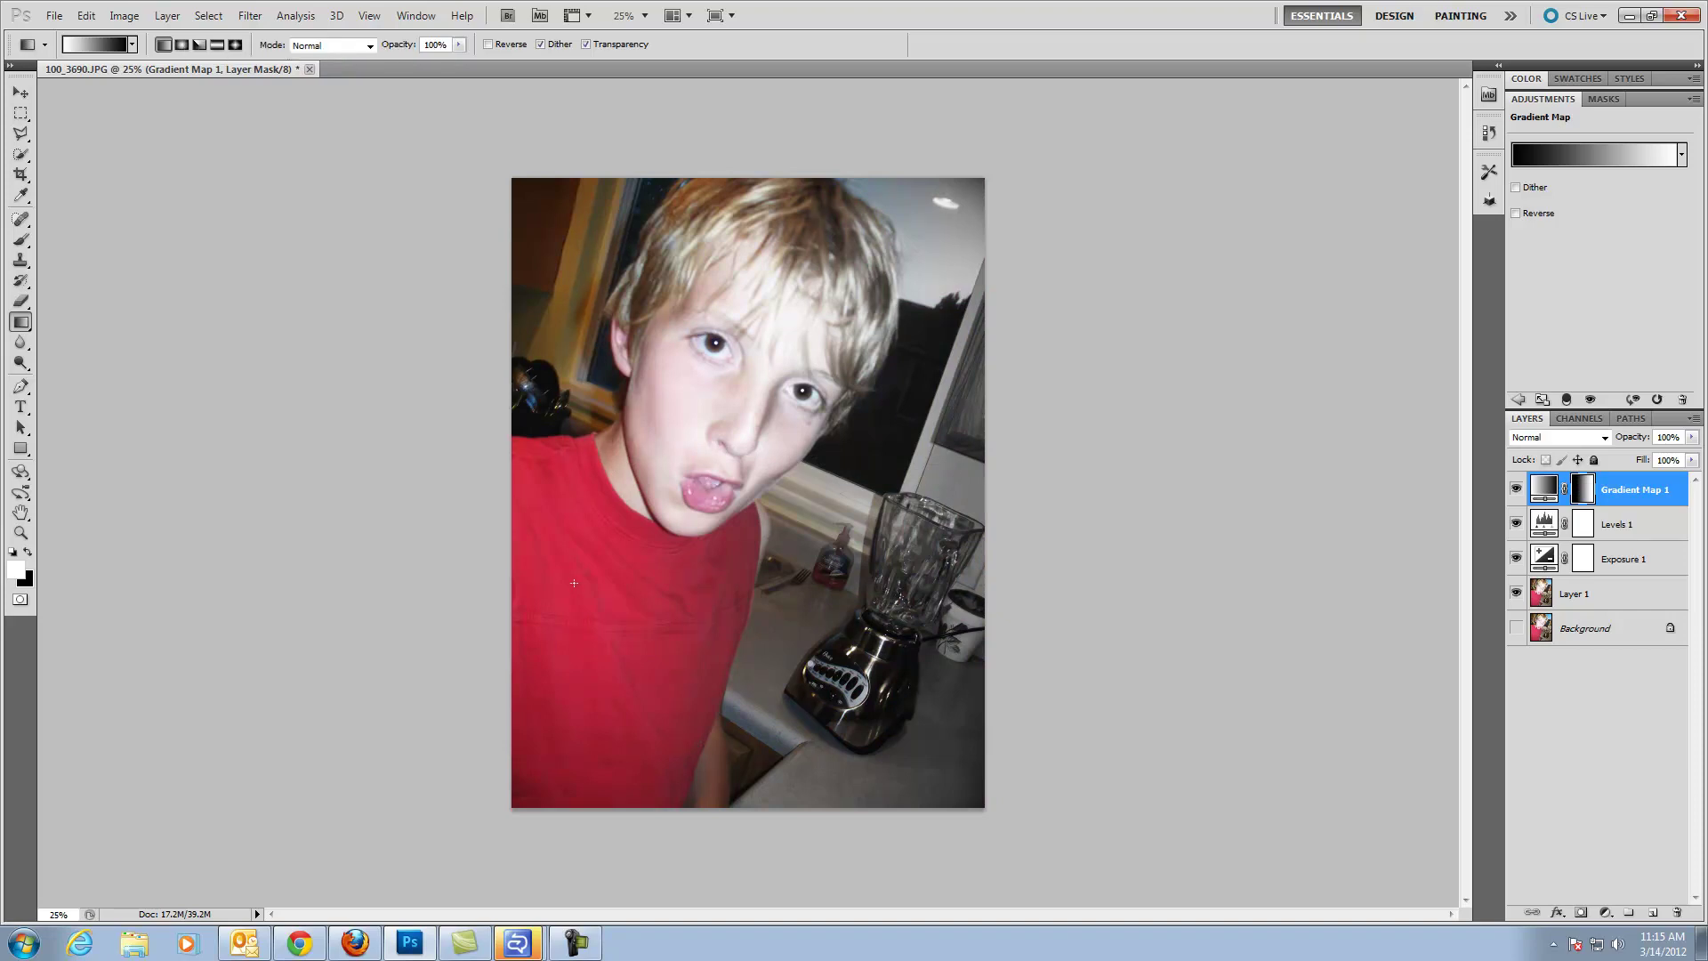
pyautogui.moveTo(642, 498); pyautogui.dragTo(974, 503)
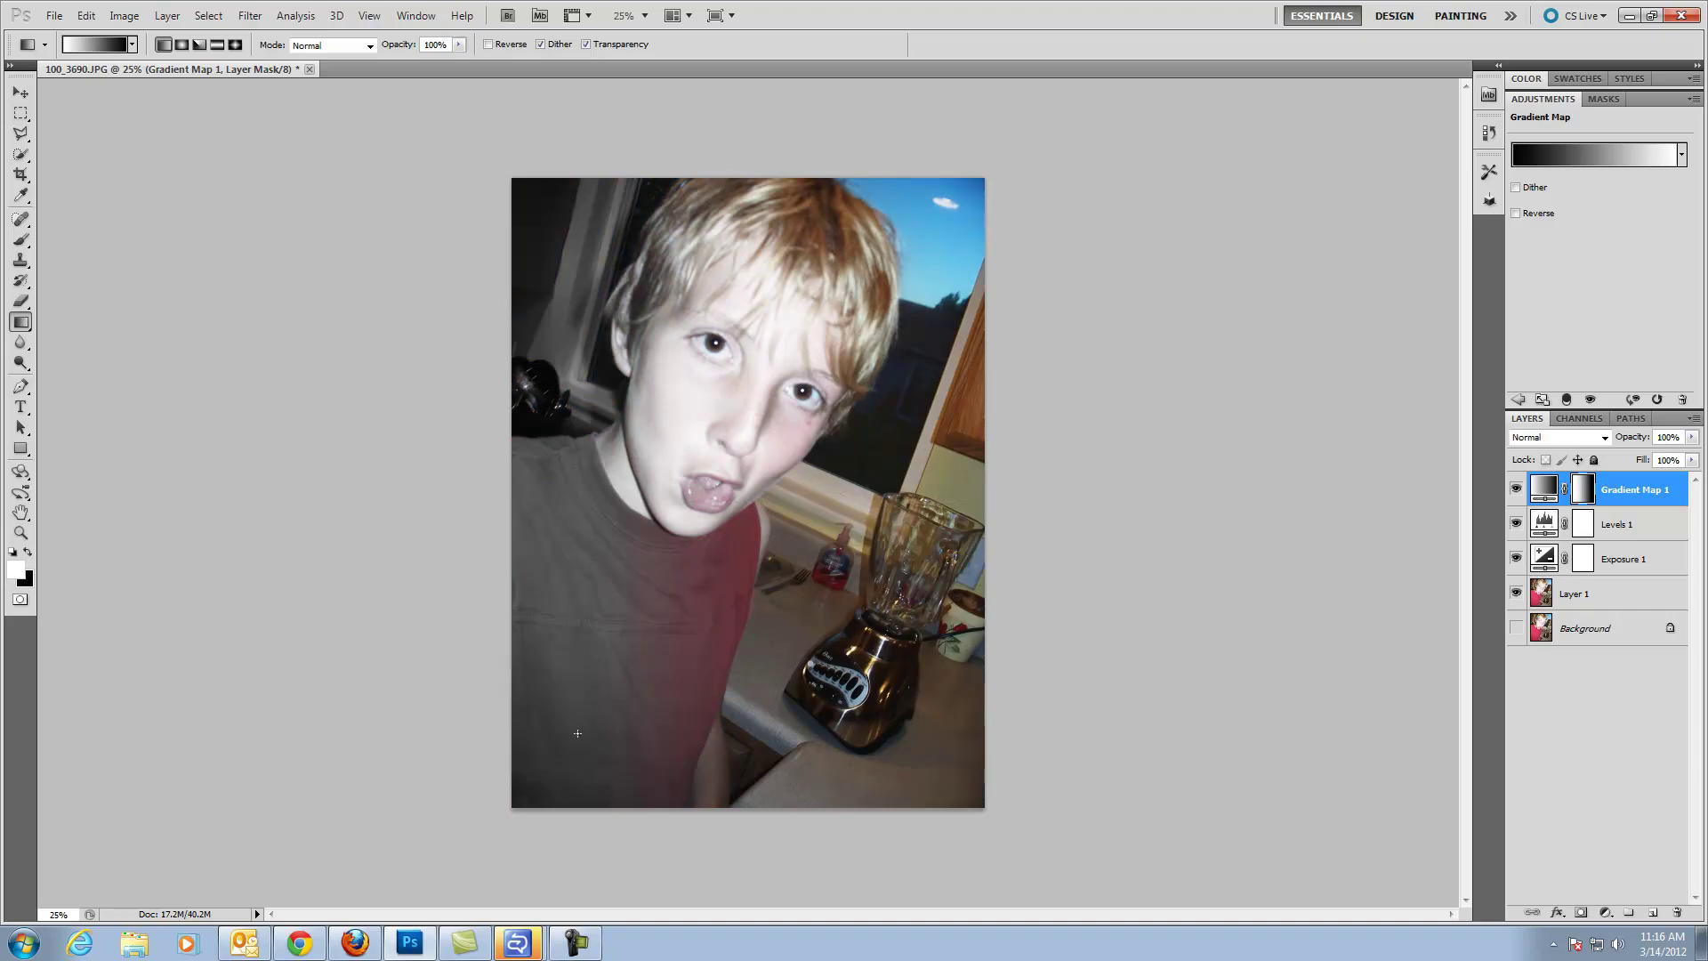
pyautogui.moveTo(577, 733); pyautogui.dragTo(943, 233)
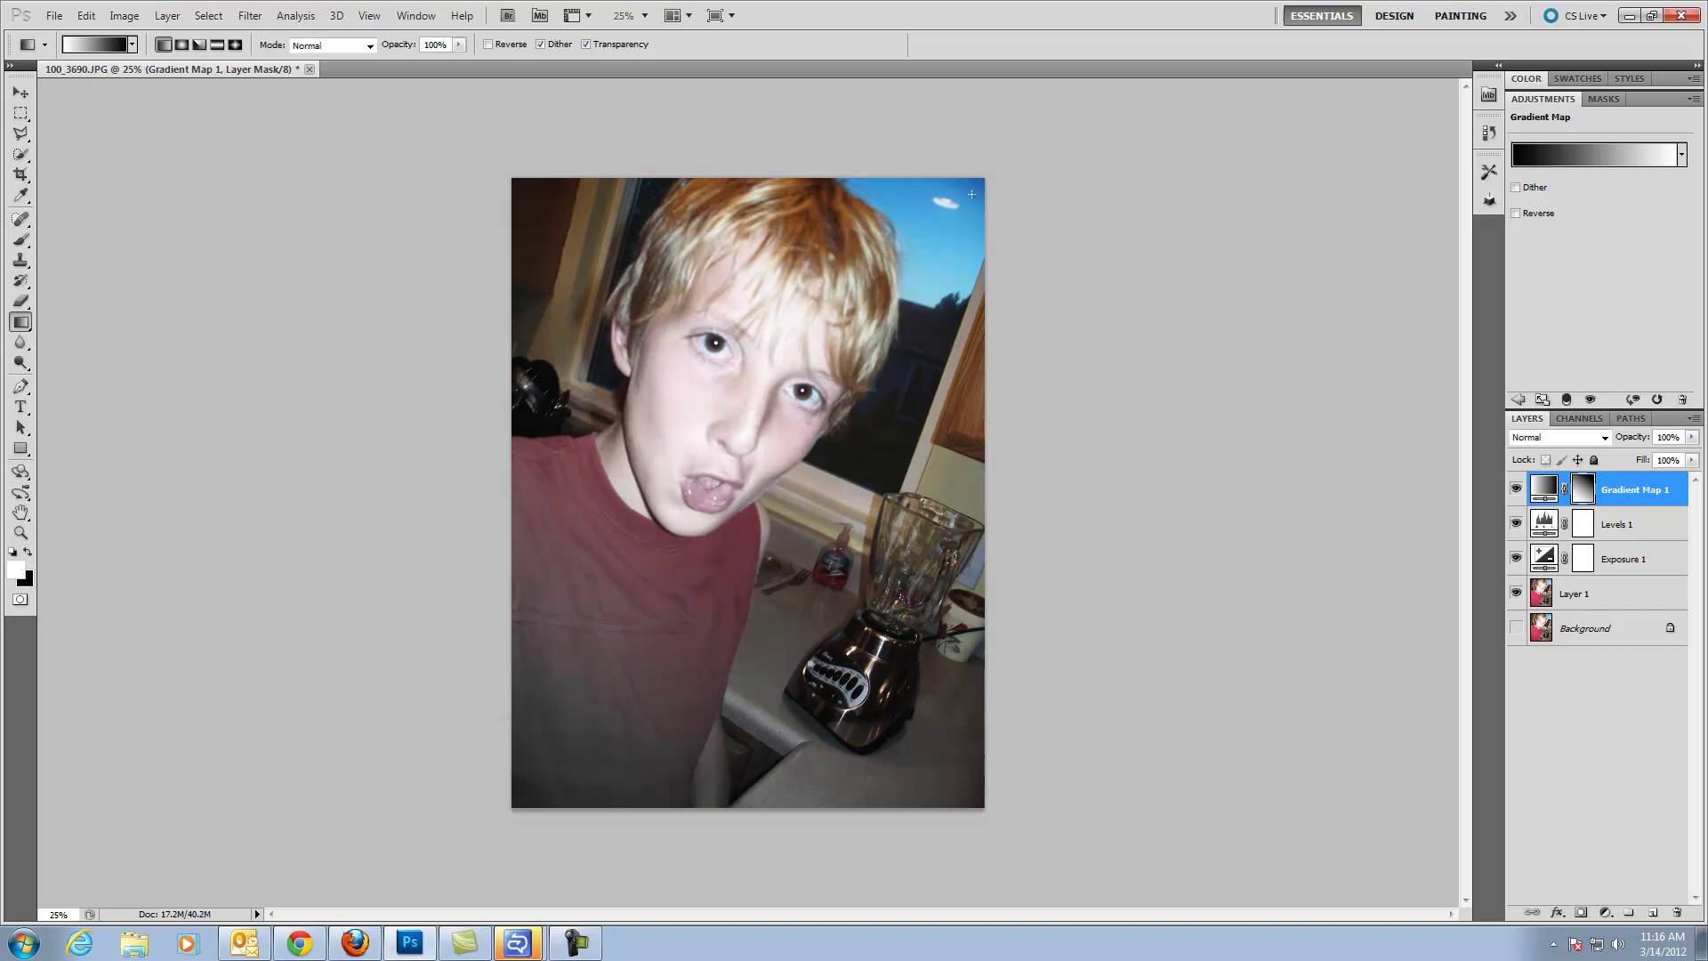
pyautogui.moveTo(564, 207); pyautogui.dragTo(752, 489)
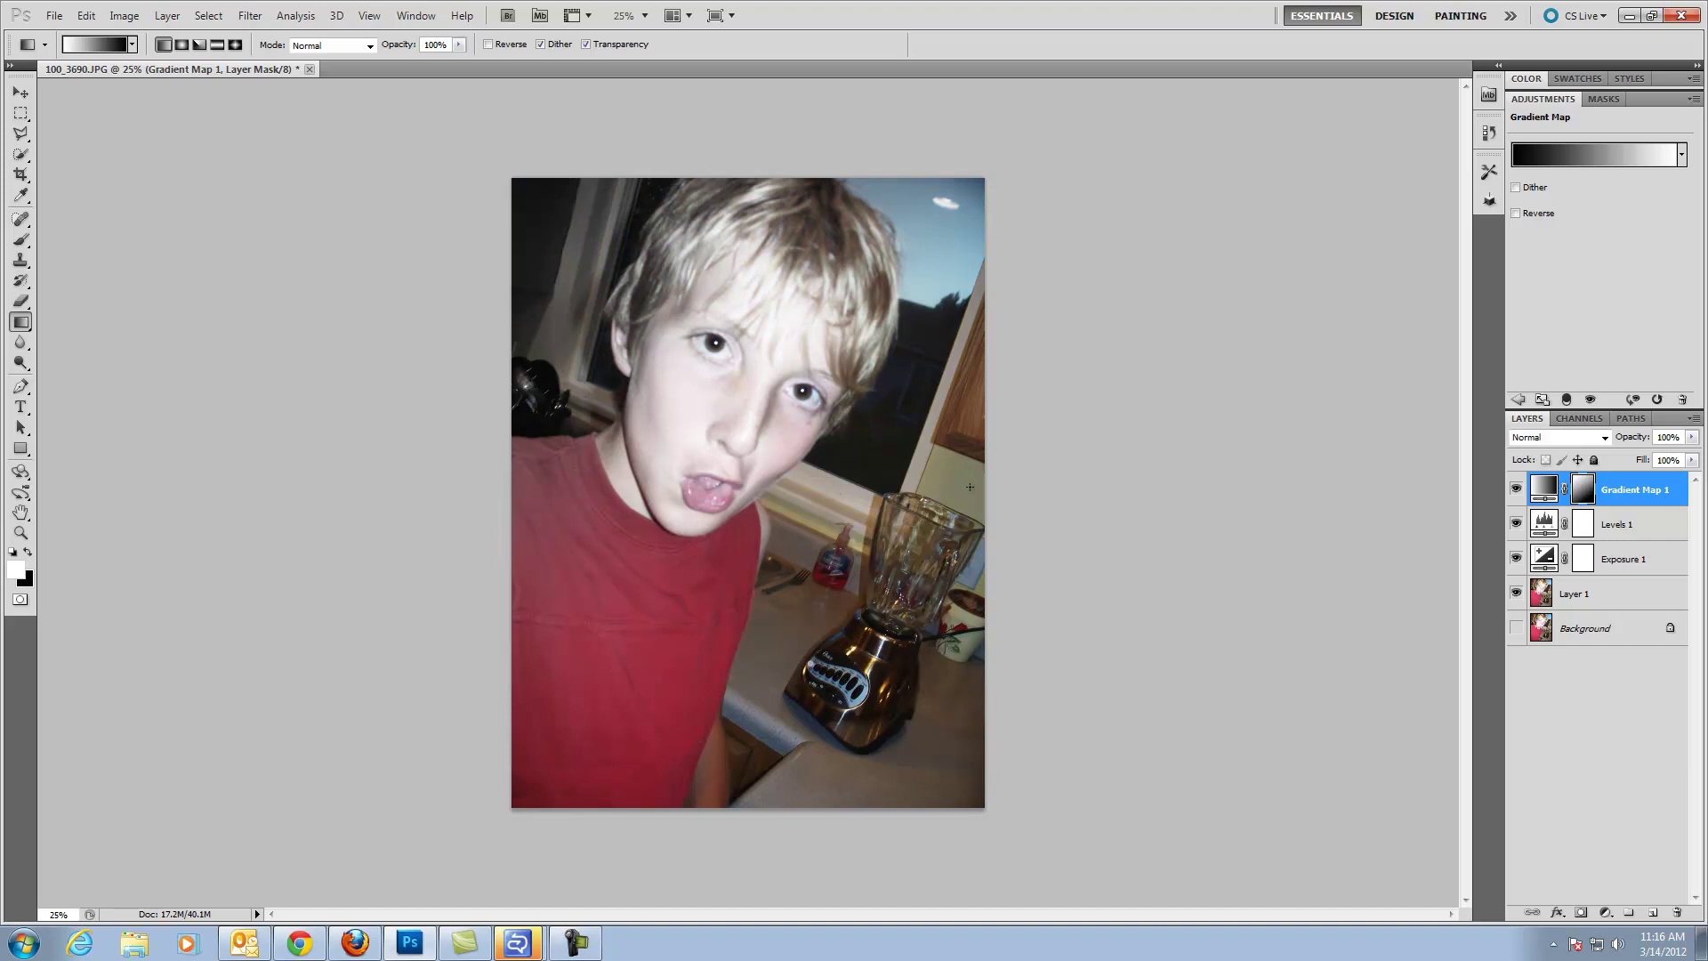
# Step: Redraw the mask with a diamond gradient and further strokes until the sky turns blue
pyautogui.click(234, 45)
pyautogui.moveTo(749, 456); pyautogui.dragTo(879, 356)
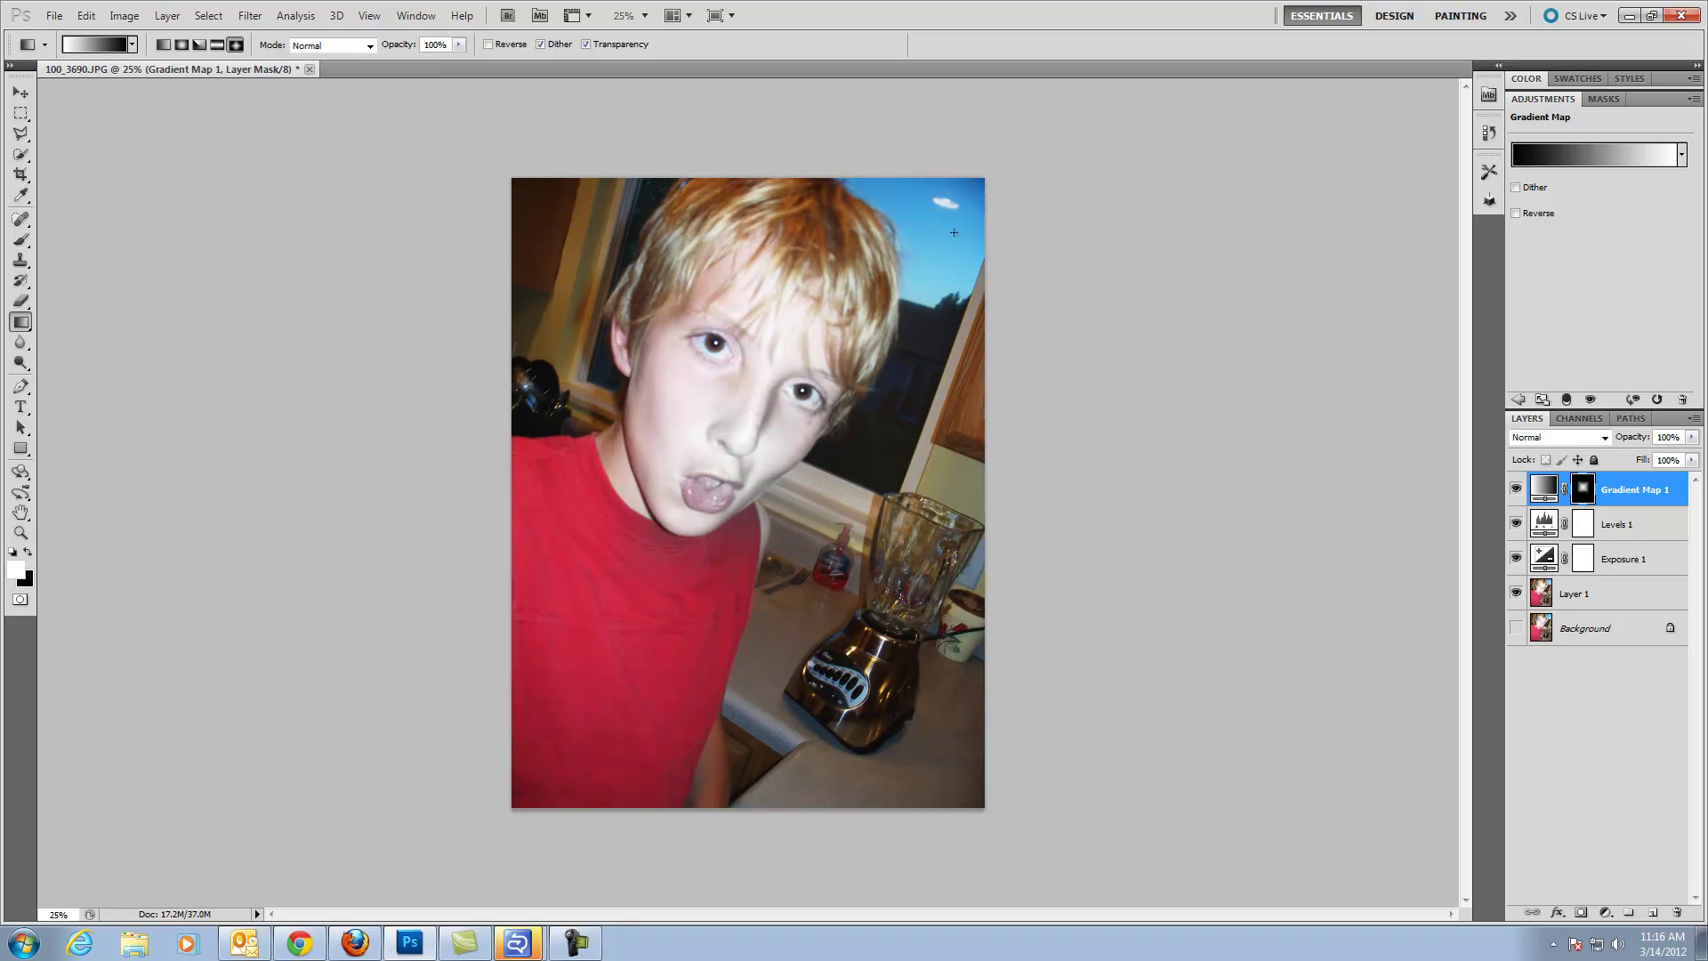
pyautogui.moveTo(953, 232); pyautogui.dragTo(747, 425)
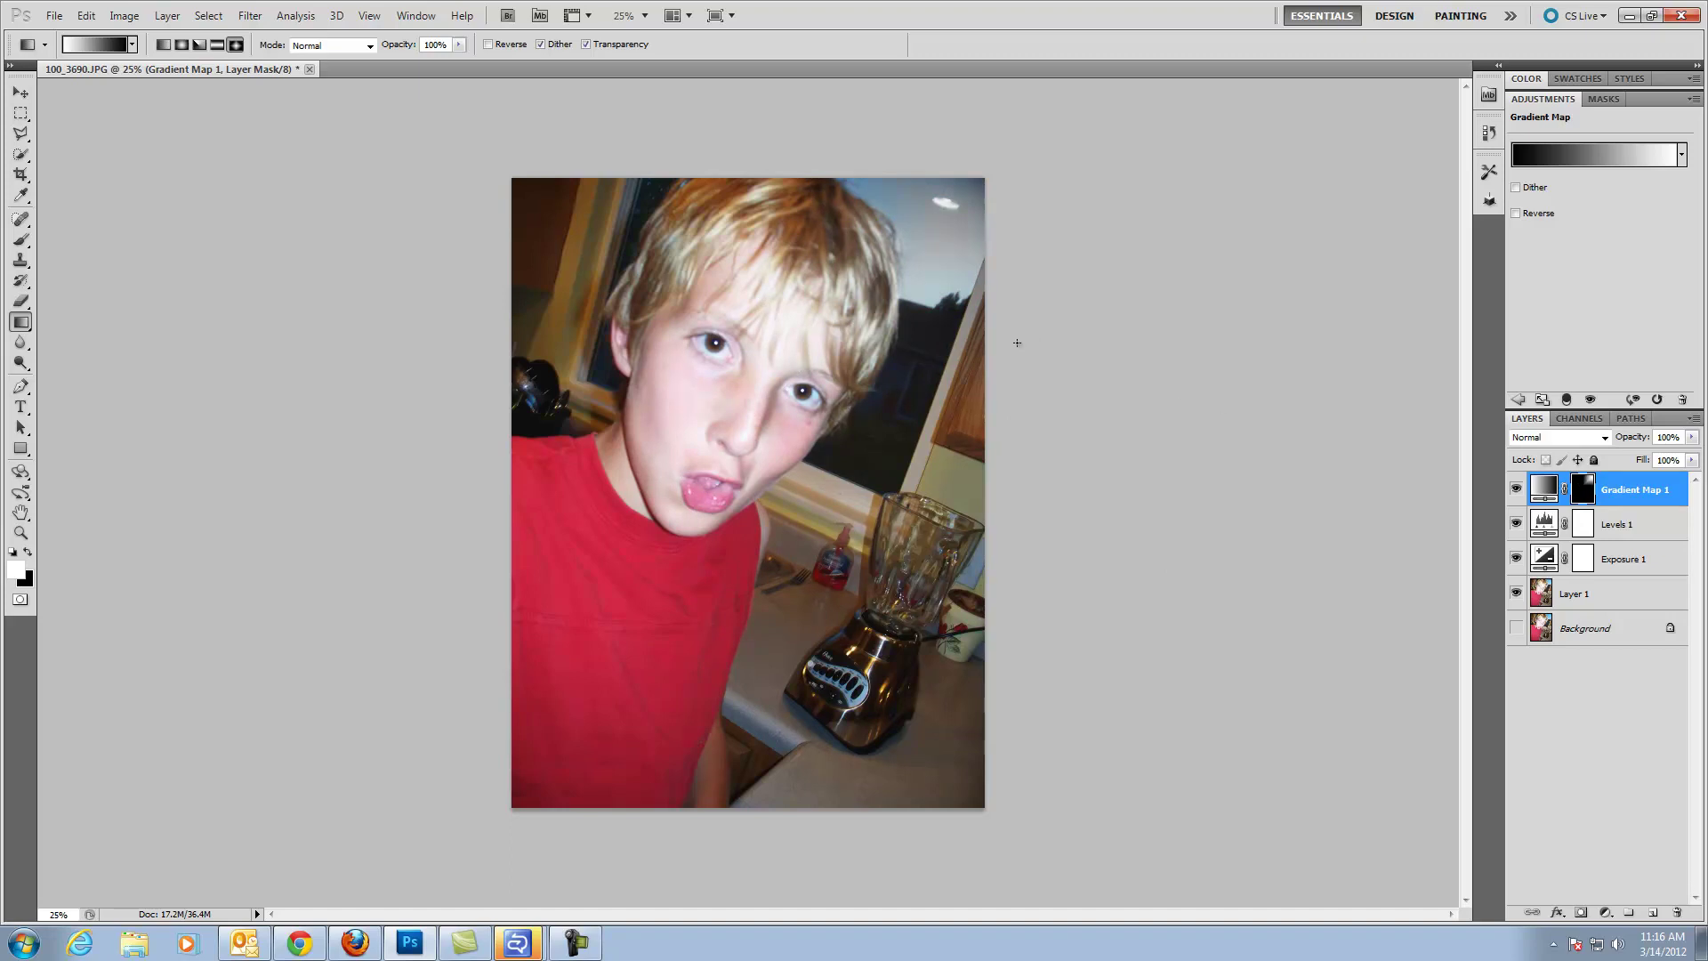
pyautogui.moveTo(893, 341); pyautogui.dragTo(732, 596)
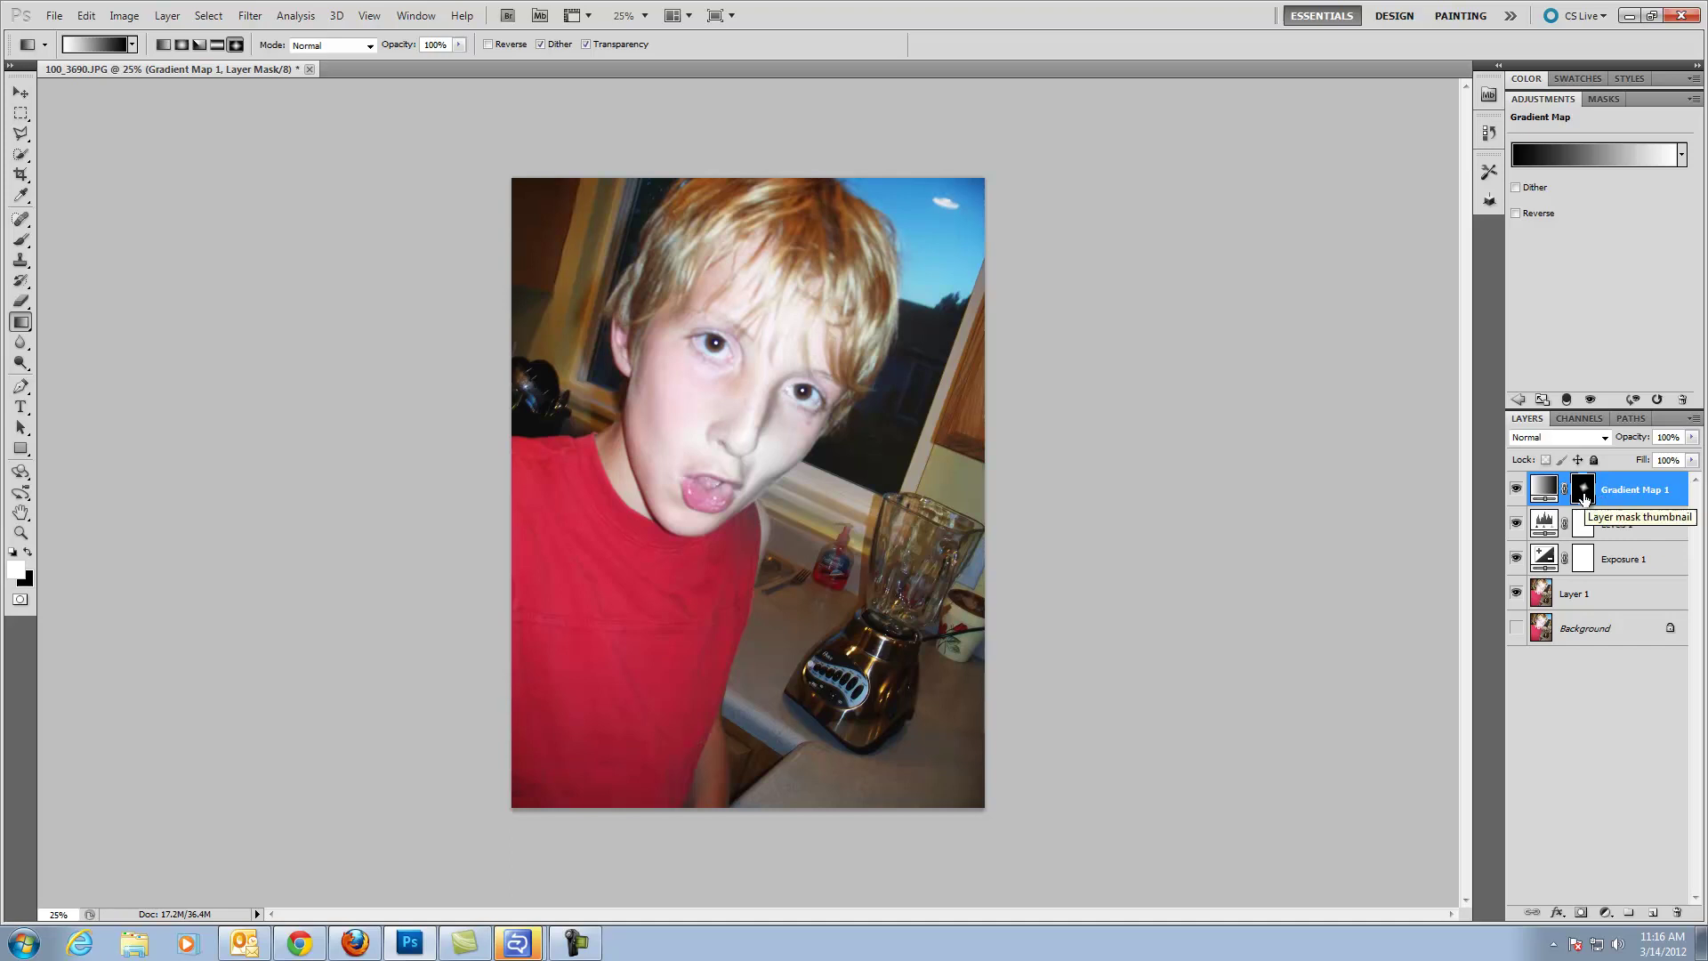
# Step: Draw a wider radial gradient over the face on the Gradient Map mask
pyautogui.hotkey('ctrl', 'z')
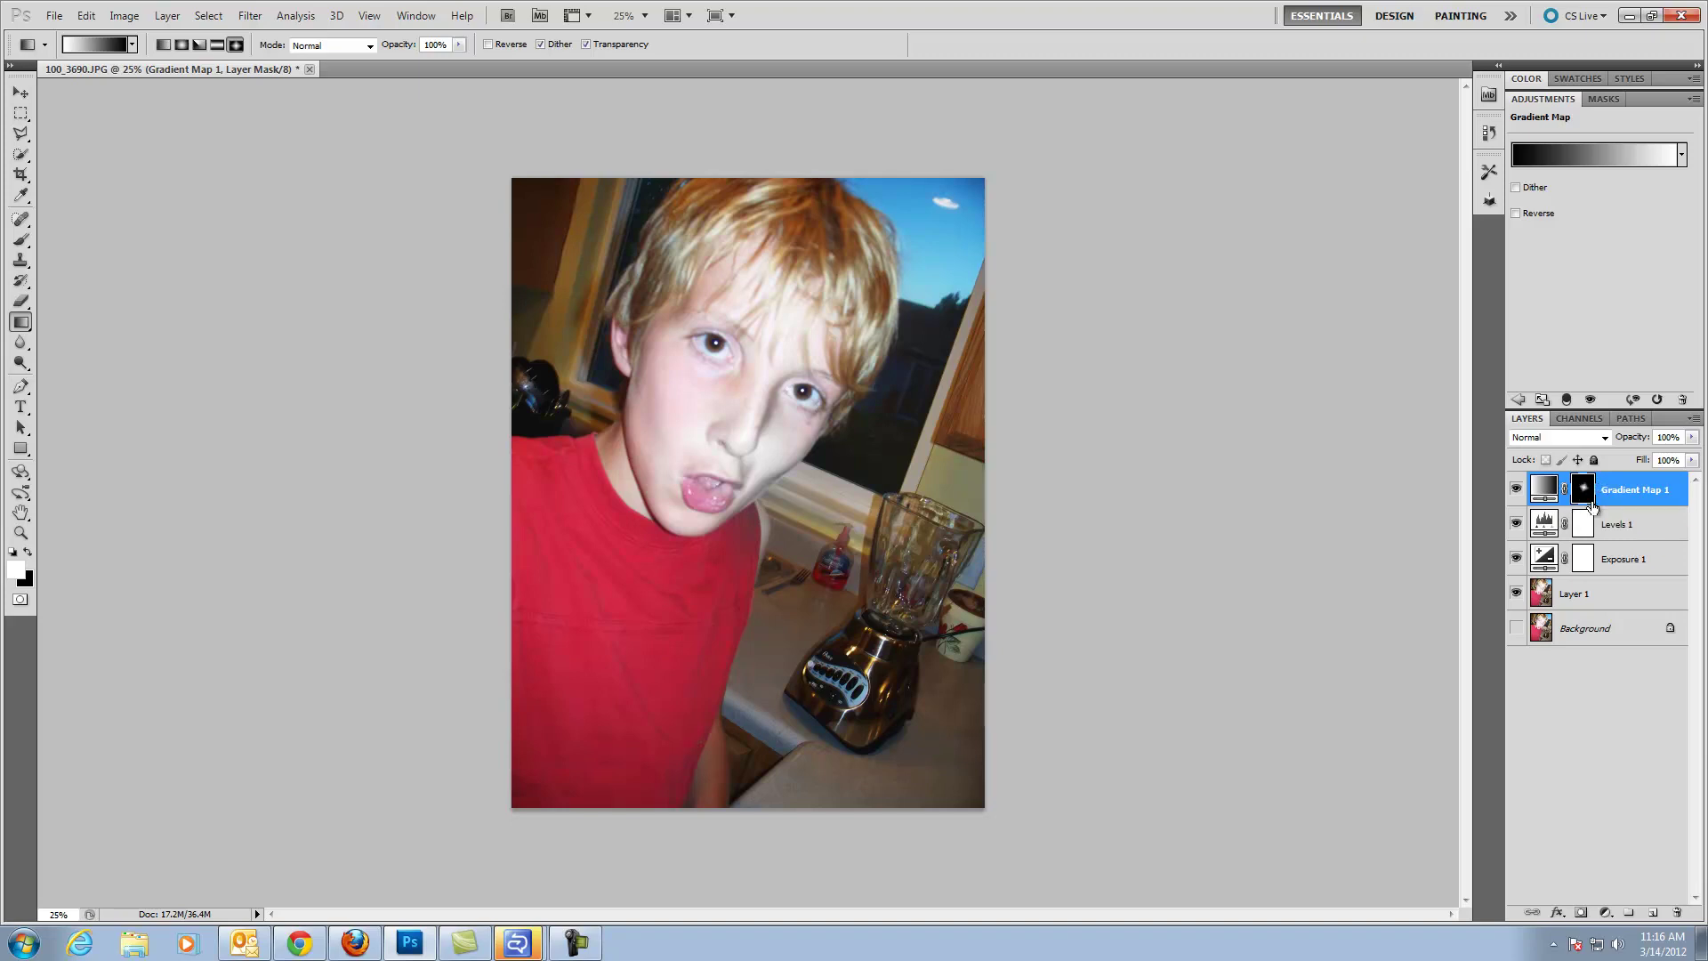
pyautogui.hotkey('ctrl', 'z')
pyautogui.click(182, 44)
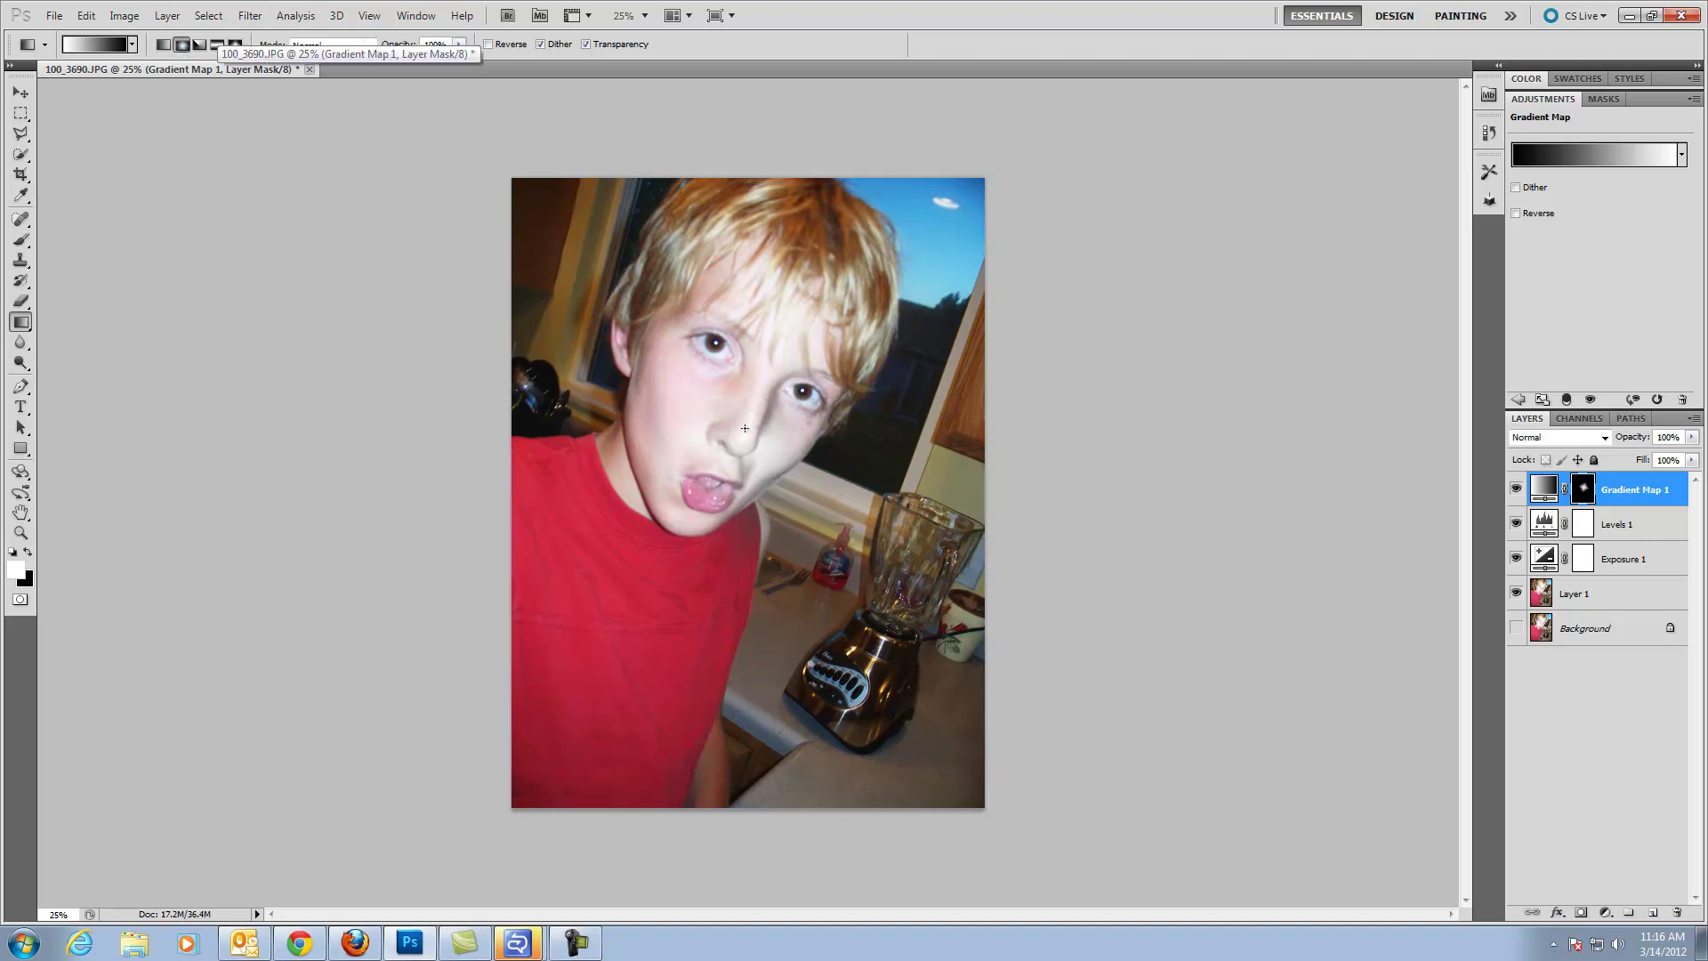
pyautogui.moveTo(716, 383); pyautogui.dragTo(801, 498)
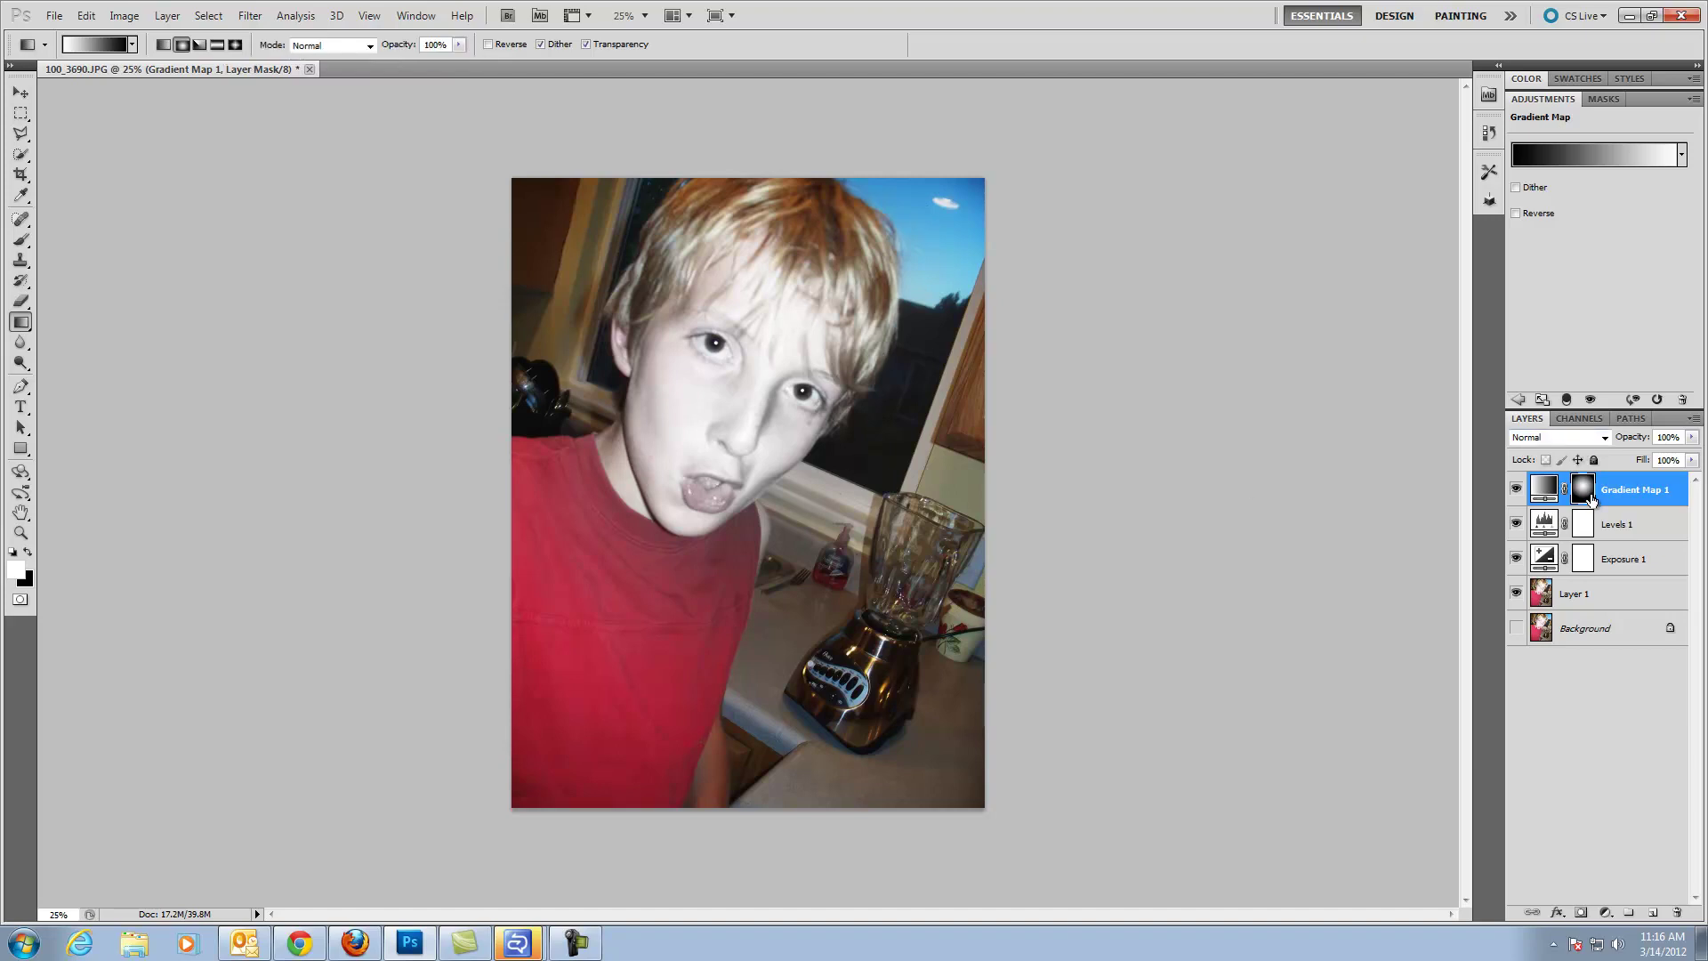
# Step: Set the Gradient Map layer's opacity to 74%
pyautogui.click(1691, 437)
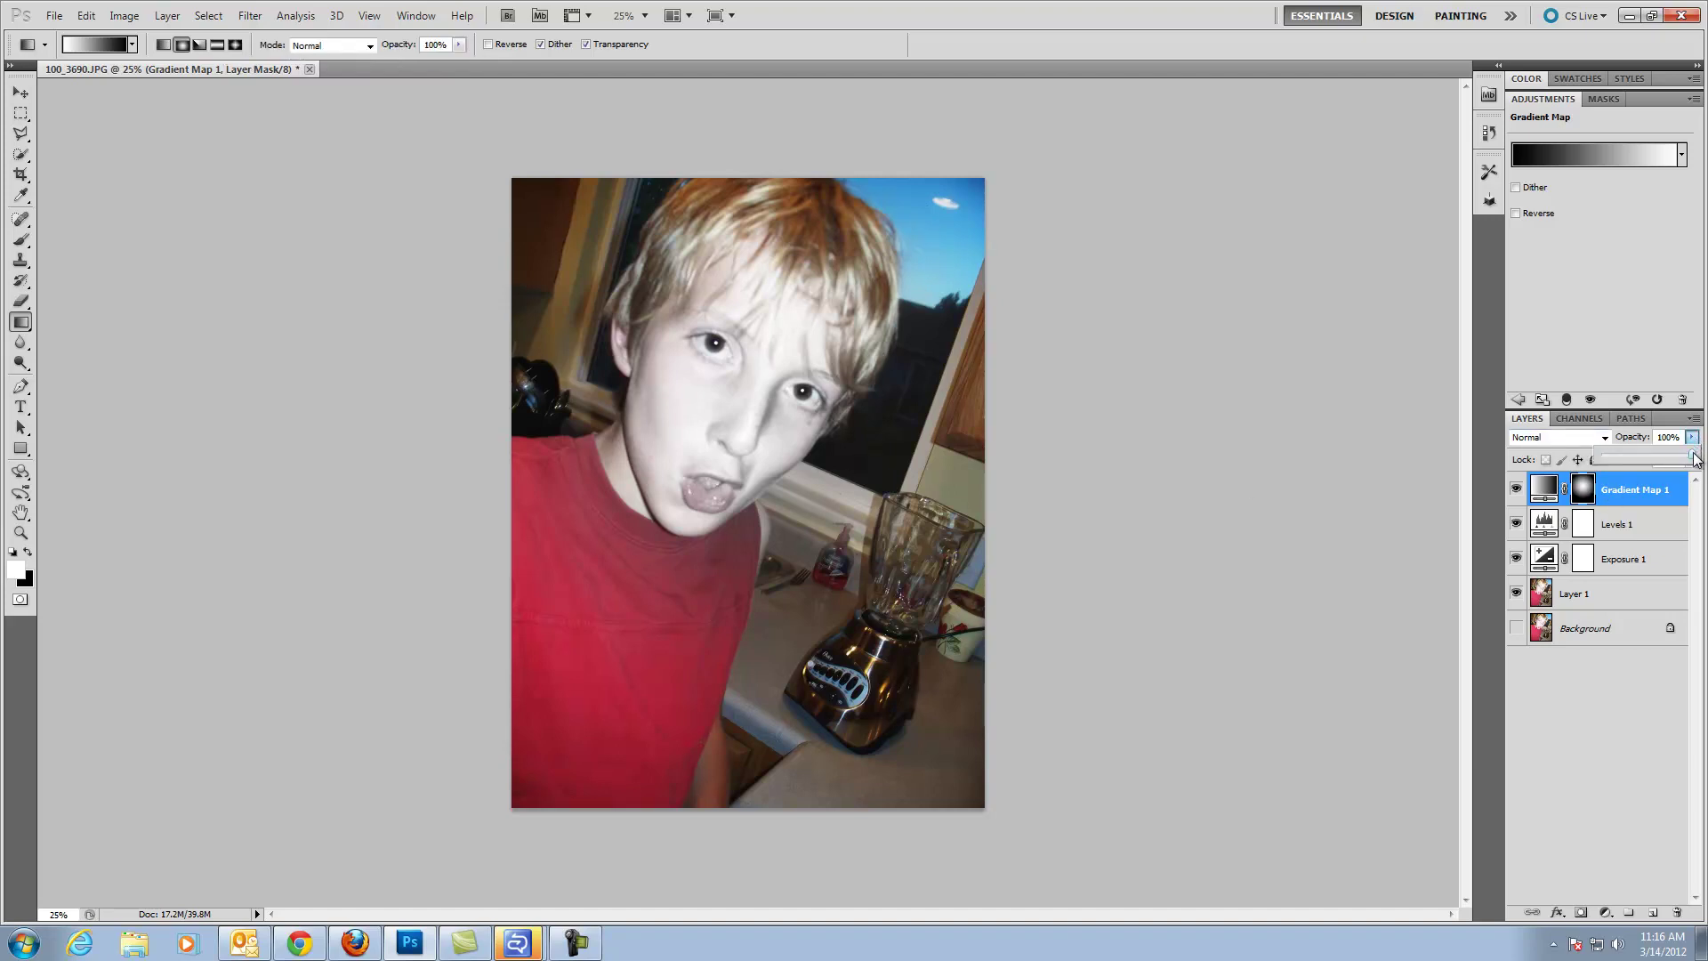
pyautogui.moveTo(1695, 459); pyautogui.dragTo(1641, 467)
pyautogui.moveTo(1639, 458)
pyautogui.mouseDown()
pyautogui.moveTo(1605, 463)
pyautogui.moveTo(1670, 463)
pyautogui.mouseUp()
# Step: Redraw radial gradients on the mask from the soap bottle and blender up toward the eyes and hairline
pyautogui.click(921, 247)
pyautogui.moveTo(743, 413); pyautogui.dragTo(992, 543)
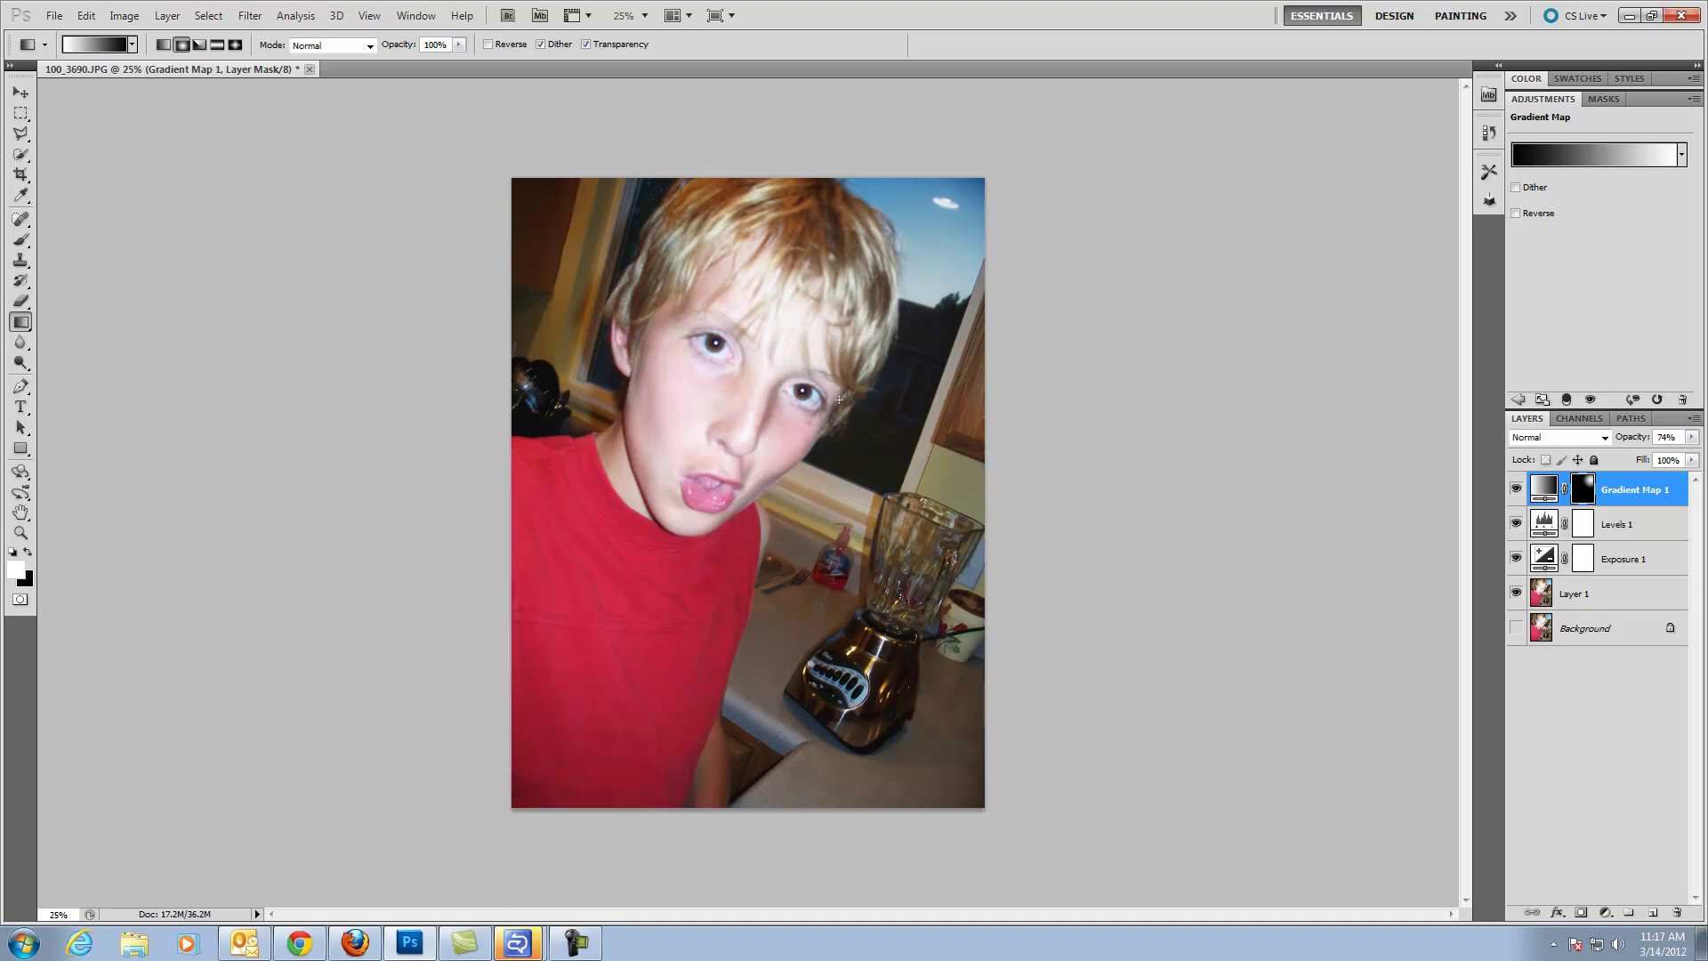
pyautogui.moveTo(826, 570); pyautogui.dragTo(758, 396)
pyautogui.moveTo(831, 583); pyautogui.dragTo(712, 355)
pyautogui.moveTo(790, 447); pyautogui.dragTo(711, 353)
pyautogui.moveTo(811, 482); pyautogui.dragTo(613, 232)
pyautogui.moveTo(688, 510); pyautogui.dragTo(822, 239)
# Step: Redraw the Gradient Map mask's radial gradient from the chin, with Reverse on and then off
pyautogui.click(1515, 214)
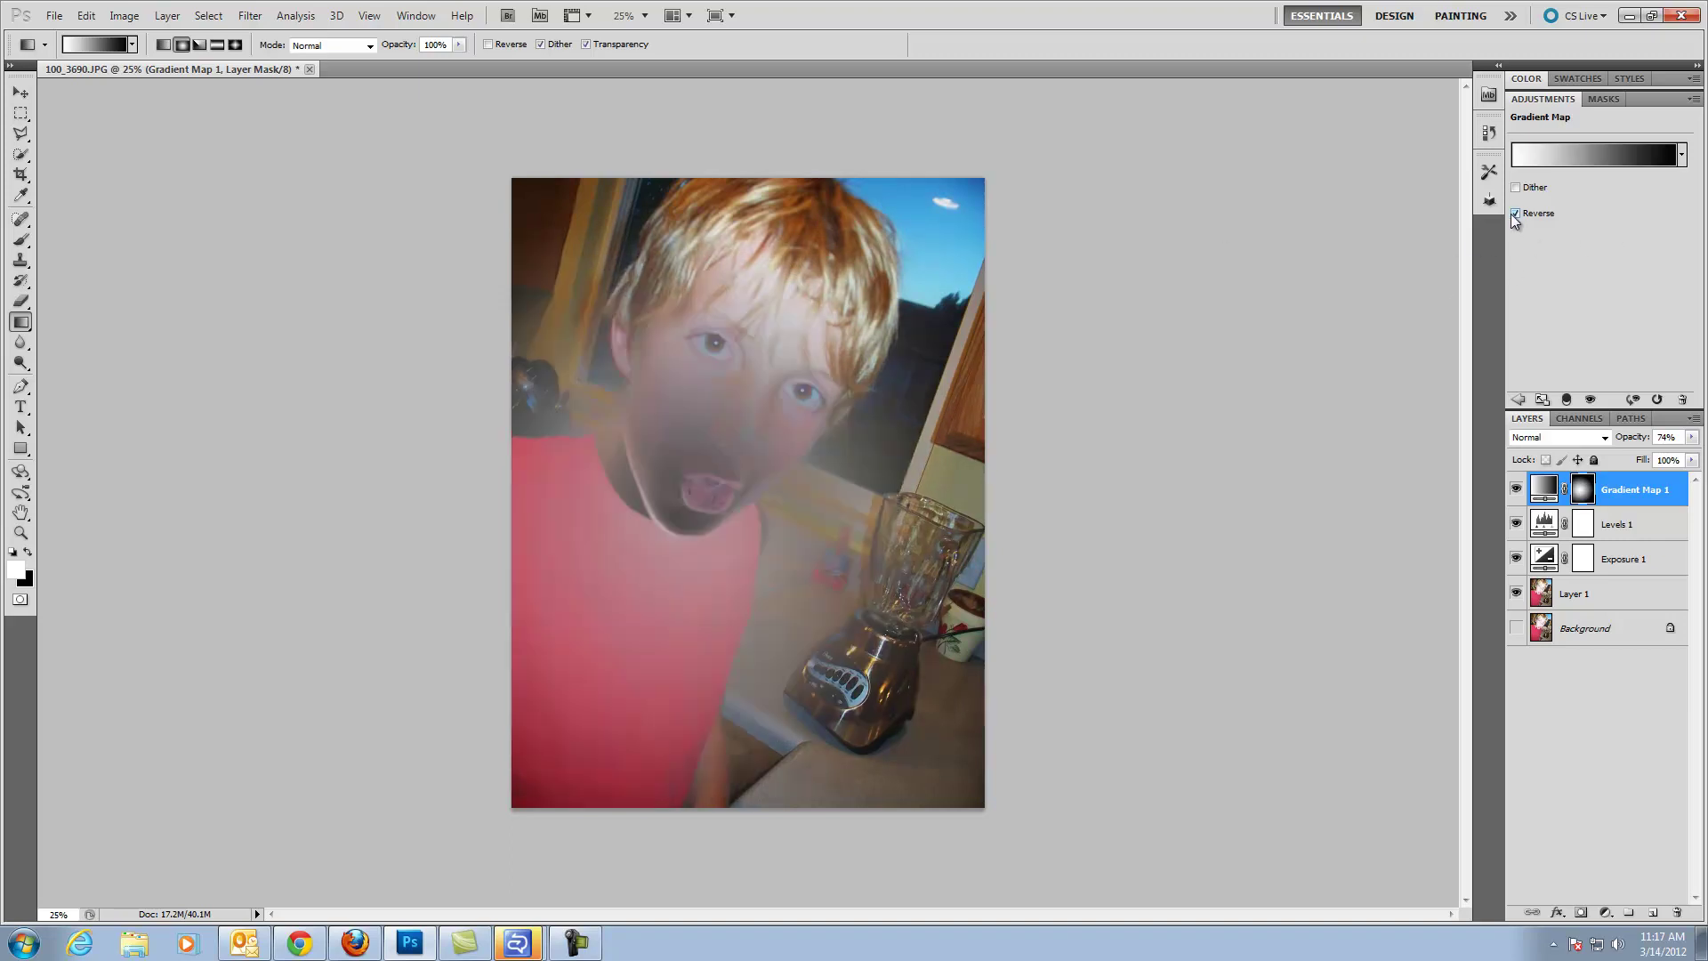
pyautogui.moveTo(832, 283); pyautogui.dragTo(773, 366)
pyautogui.moveTo(686, 516); pyautogui.dragTo(831, 323)
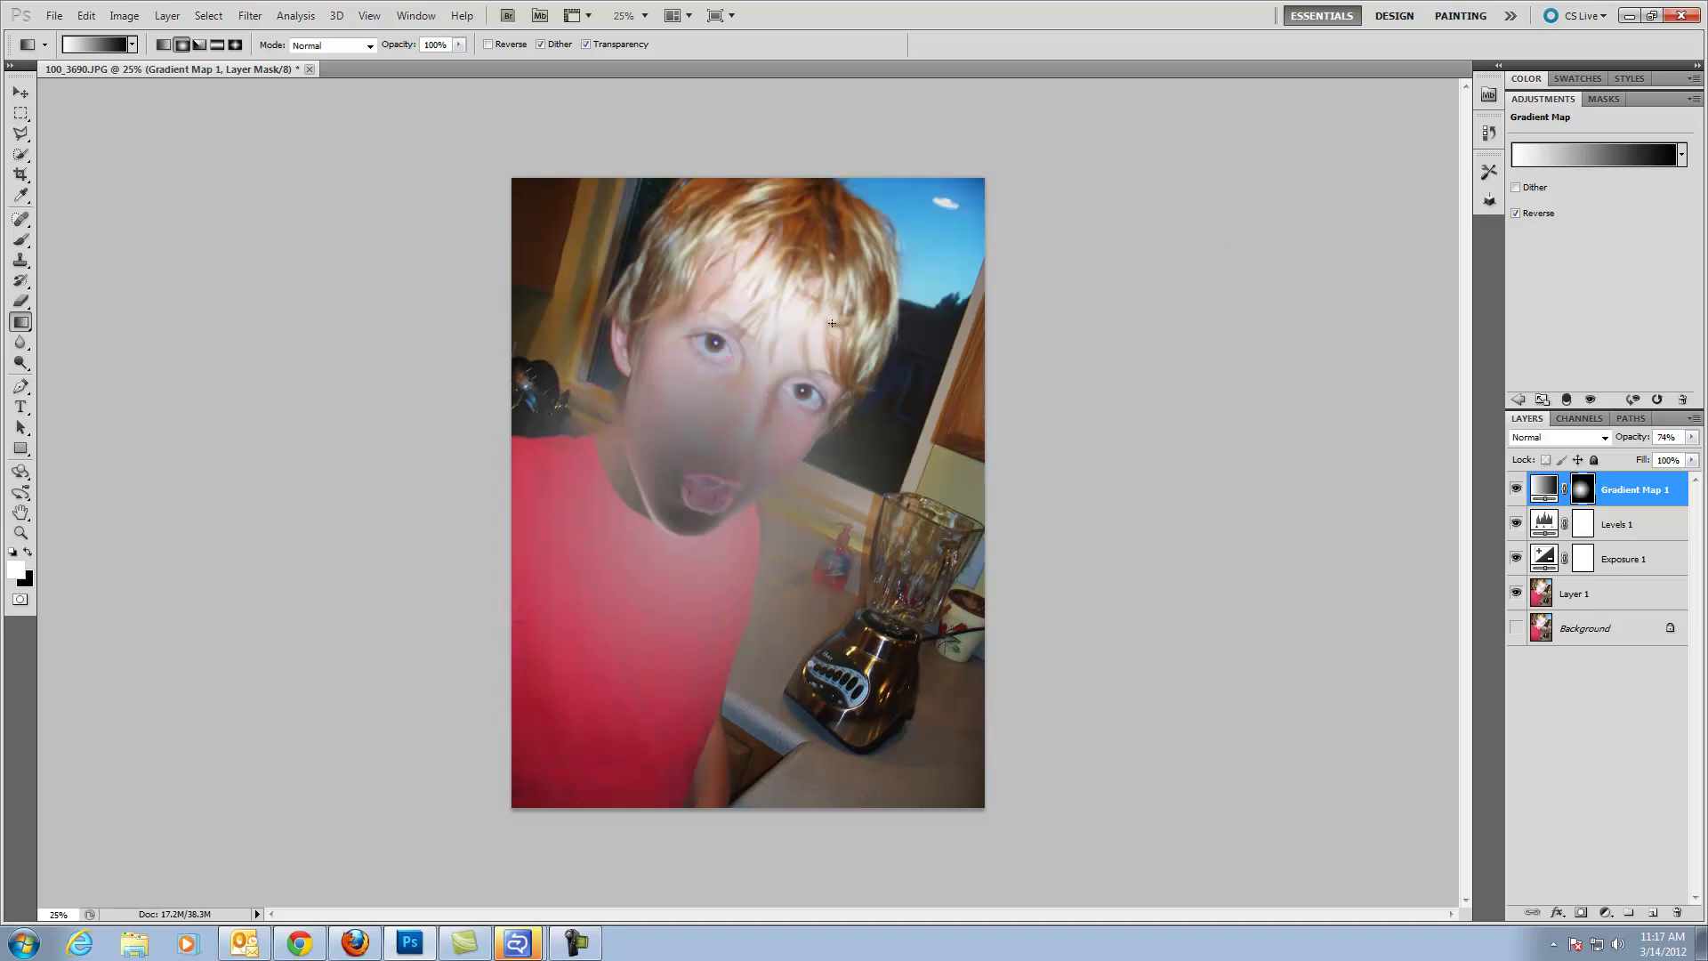
pyautogui.click(1514, 213)
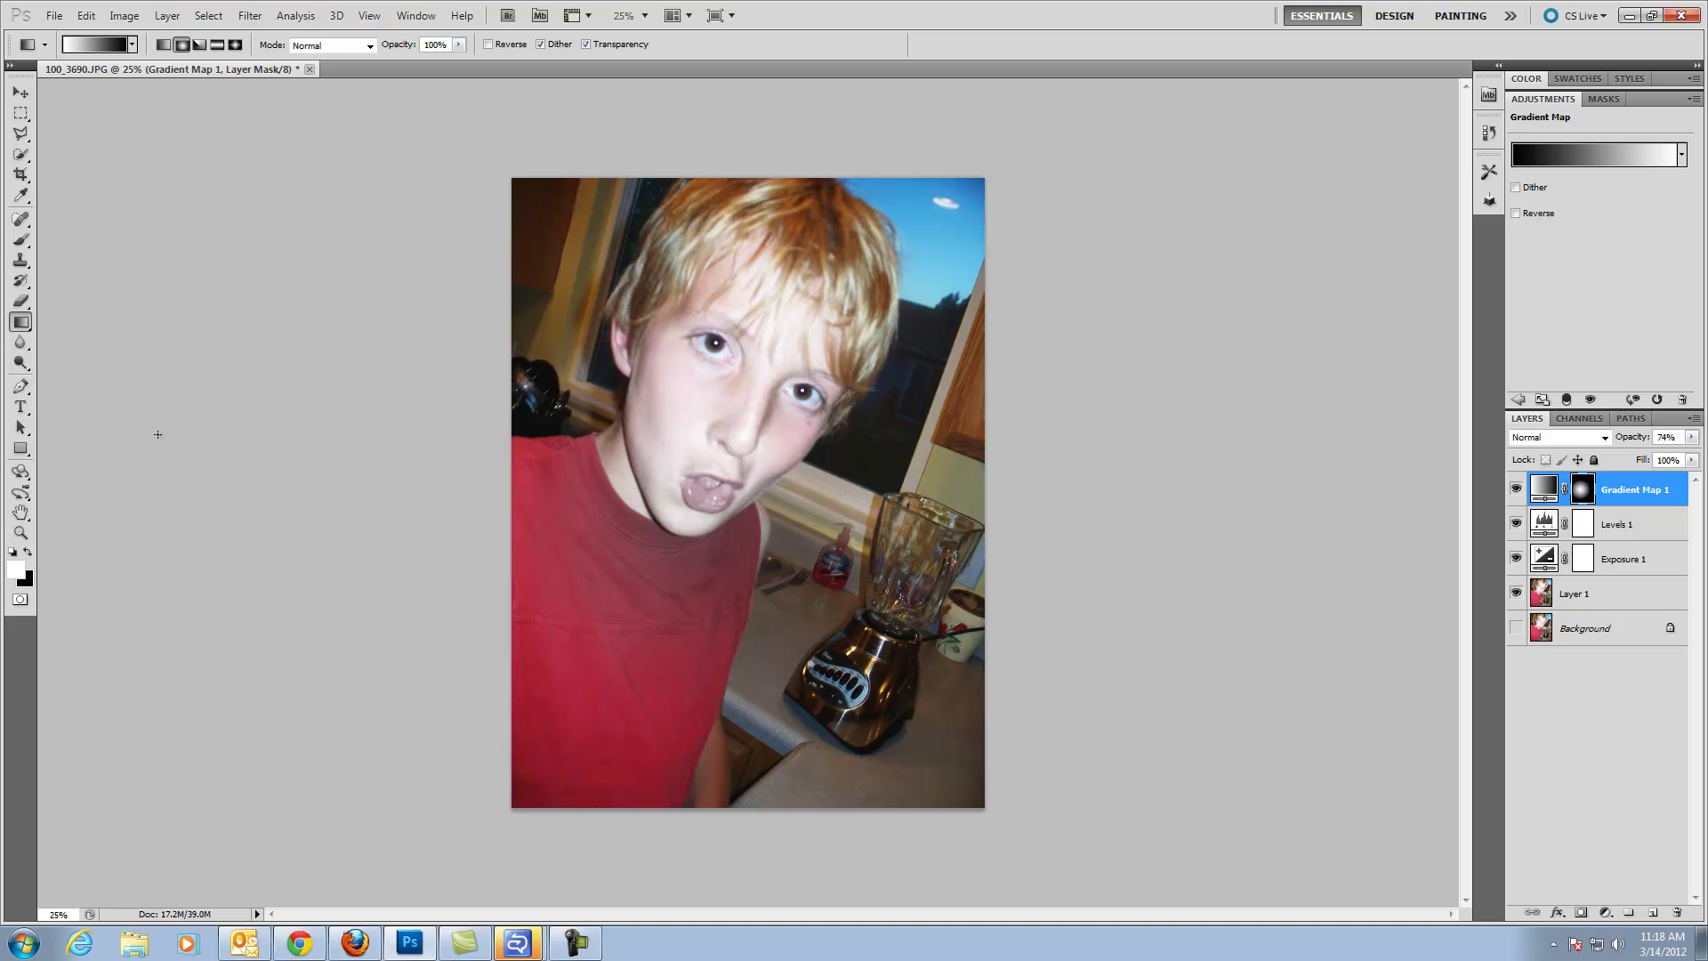
# Step: Paint the Gradient Map mask with a size-200 brush over the blender base and upper-left window frame
pyautogui.click(21, 301)
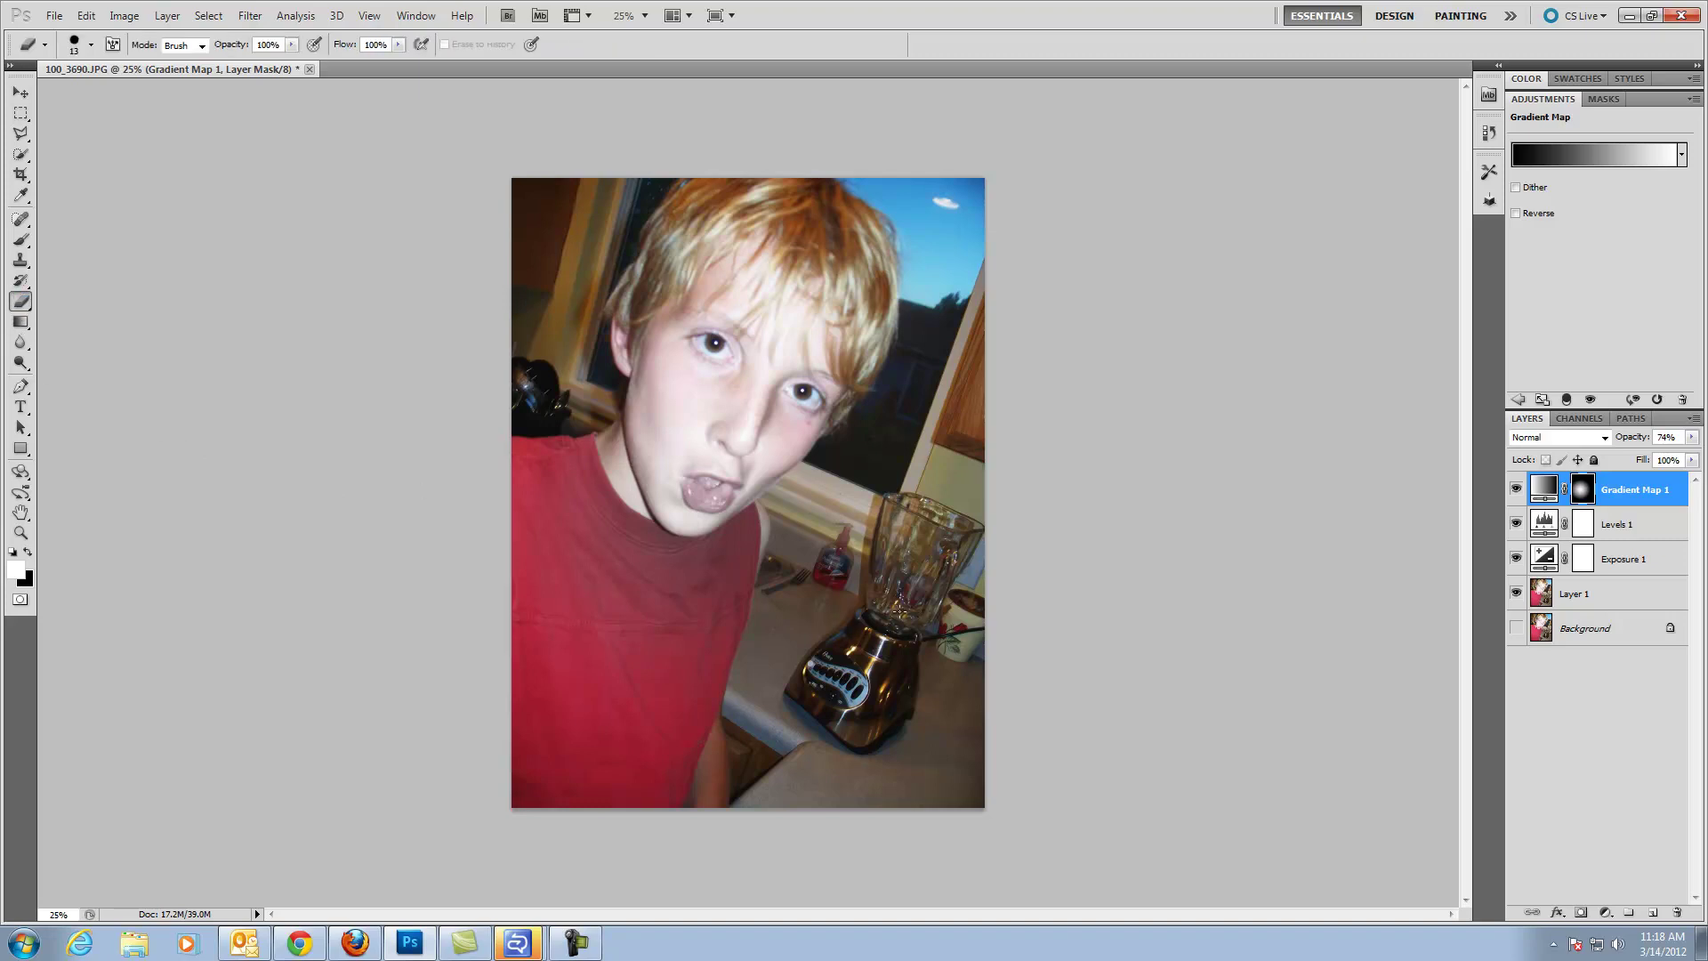
pyautogui.click(21, 242)
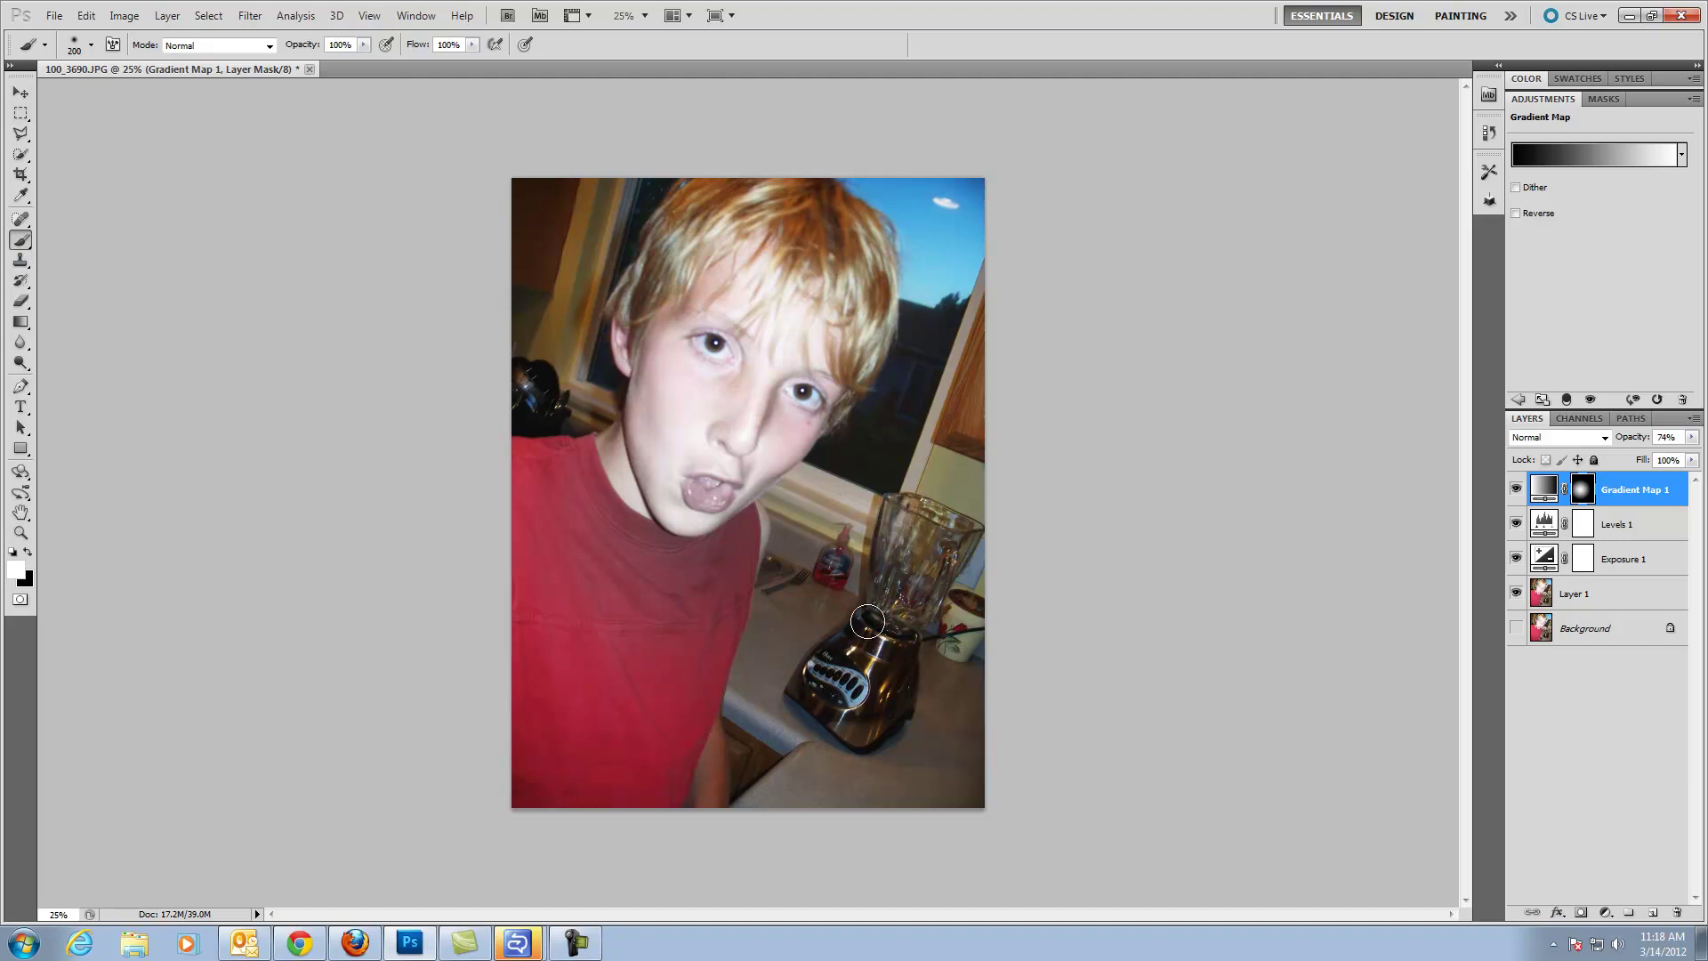
pyautogui.moveTo(868, 620)
pyautogui.mouseDown()
pyautogui.moveTo(884, 708)
pyautogui.moveTo(870, 728)
pyautogui.moveTo(954, 545)
pyautogui.mouseUp()
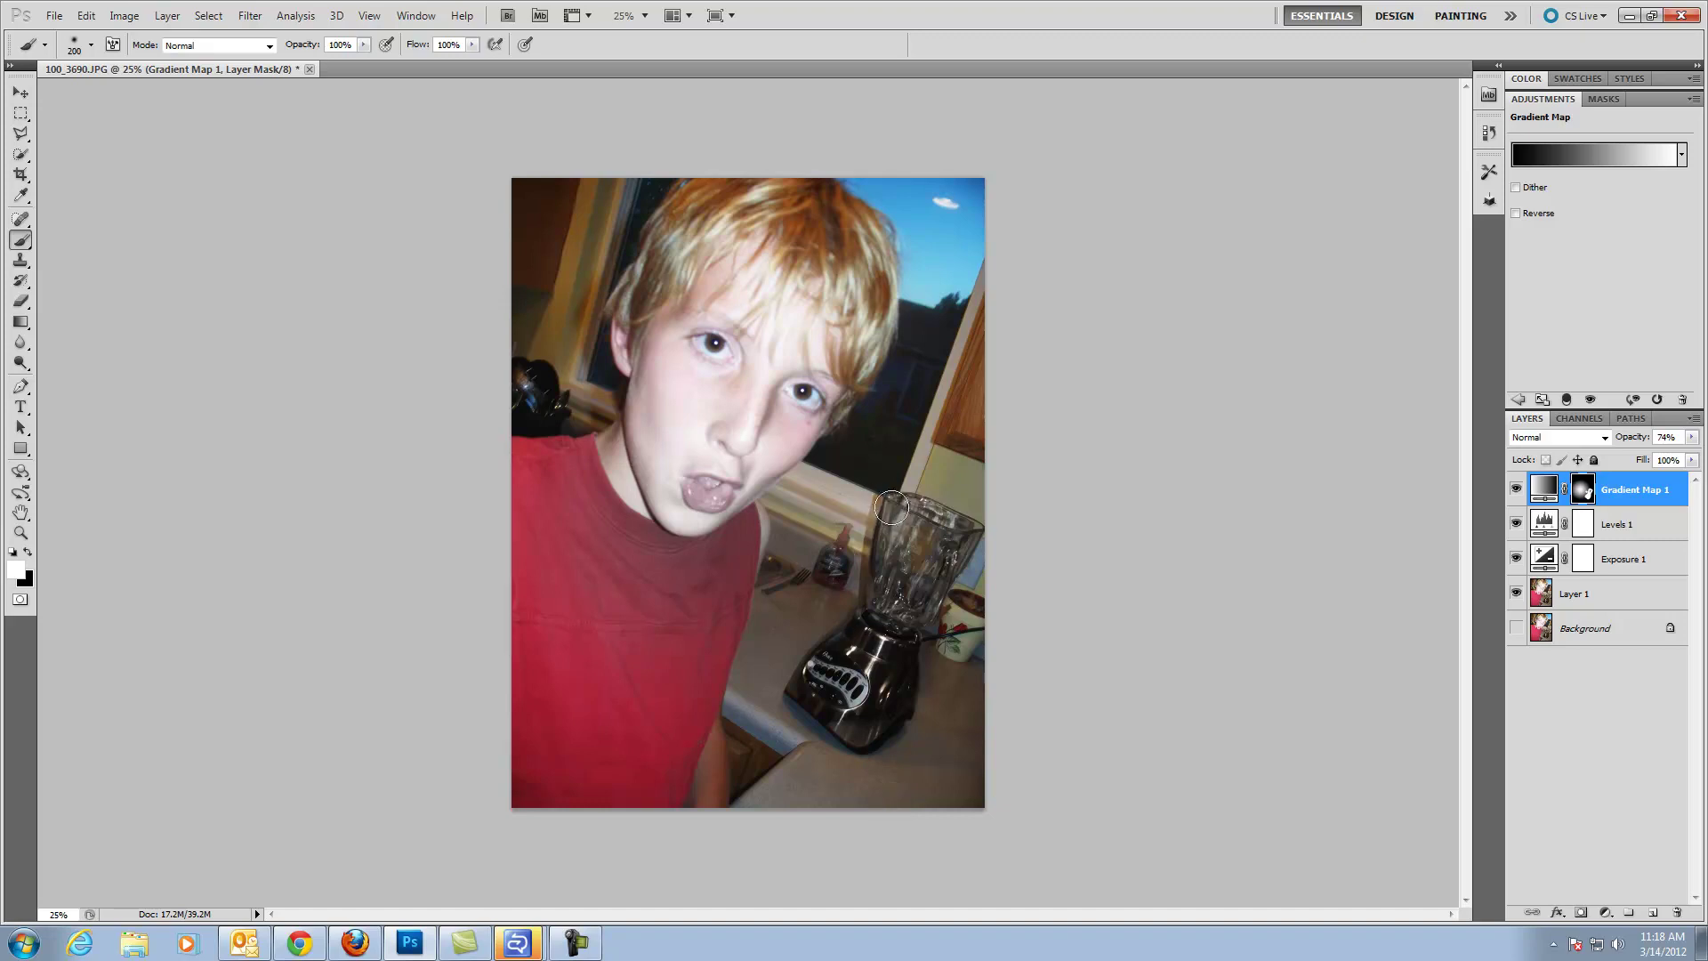
pyautogui.moveTo(549, 328)
pyautogui.mouseDown()
pyautogui.moveTo(596, 191)
pyautogui.moveTo(559, 305)
pyautogui.moveTo(607, 206)
pyautogui.moveTo(606, 262)
pyautogui.moveTo(571, 328)
pyautogui.moveTo(570, 270)
pyautogui.moveTo(554, 355)
pyautogui.moveTo(536, 314)
pyautogui.moveTo(556, 350)
pyautogui.mouseUp()
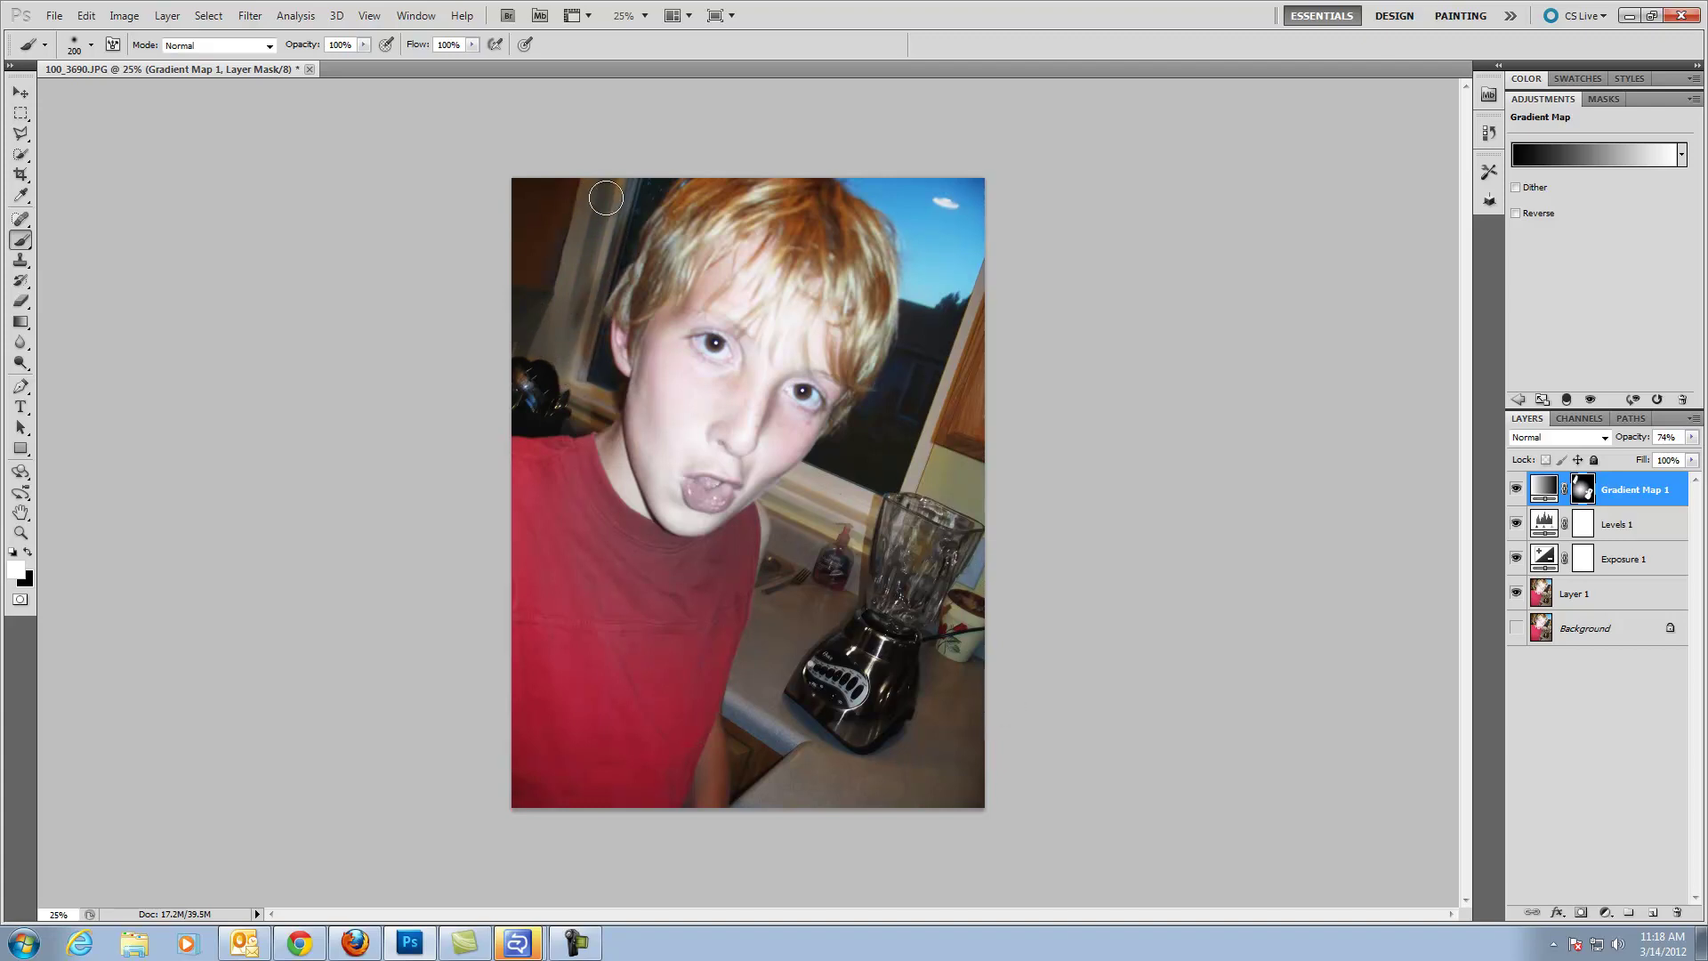
pyautogui.moveTo(607, 198)
pyautogui.mouseDown()
pyautogui.moveTo(611, 173)
pyautogui.moveTo(638, 204)
pyautogui.mouseUp()
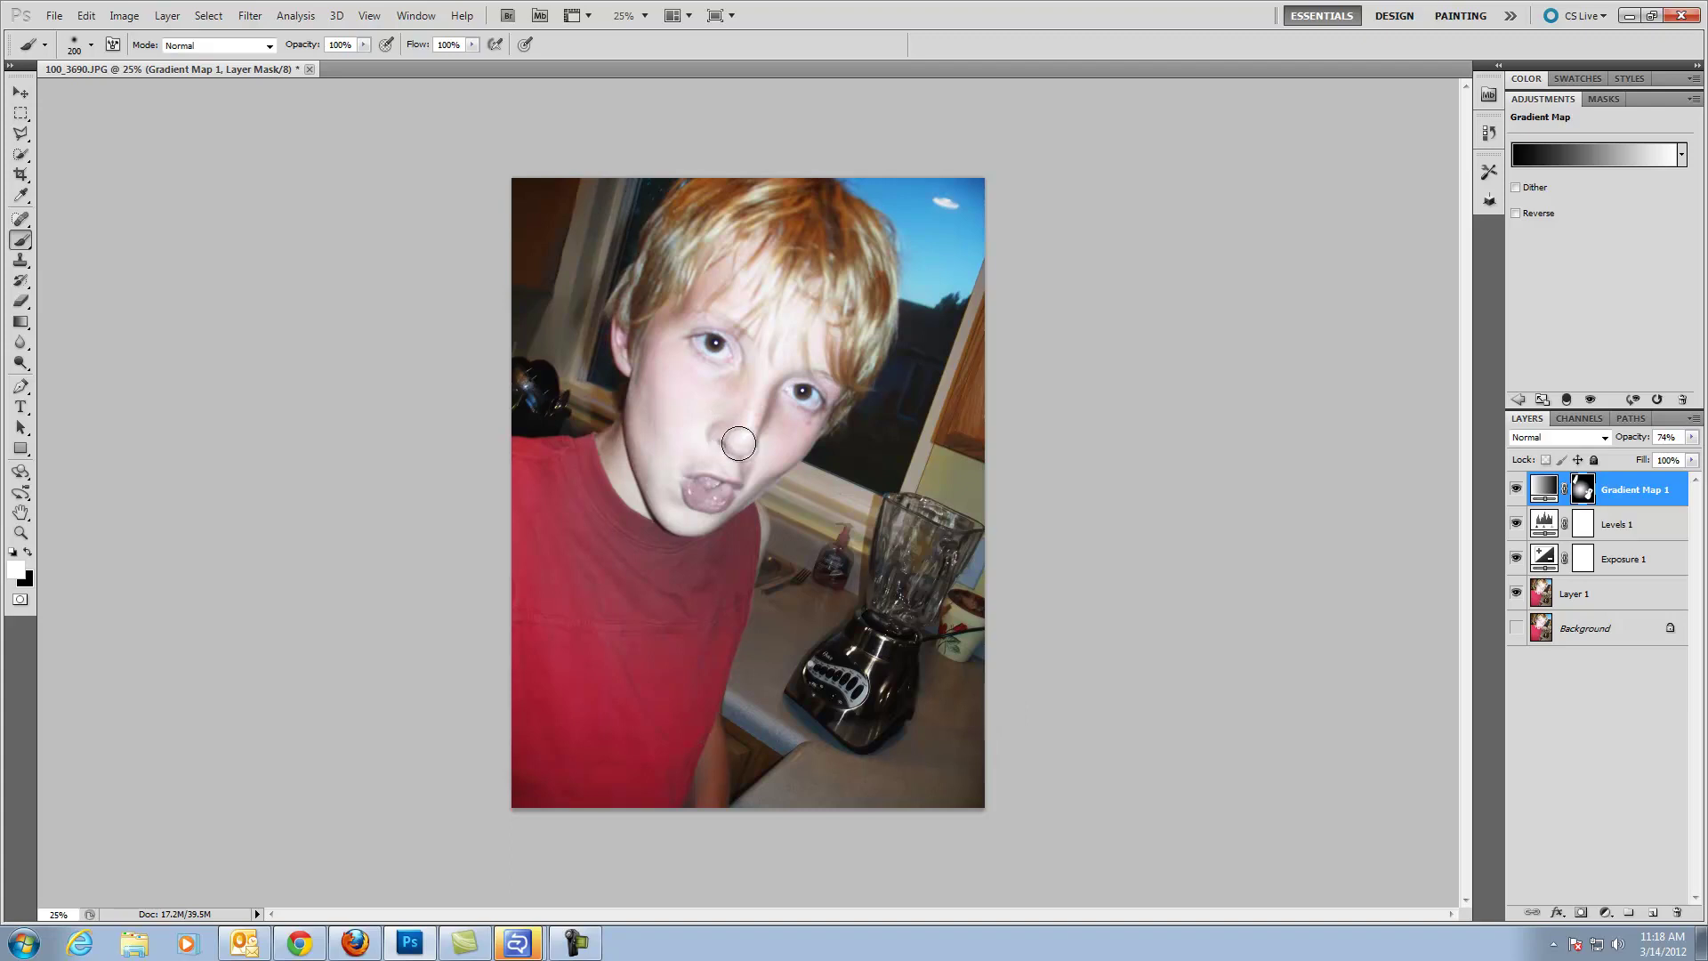